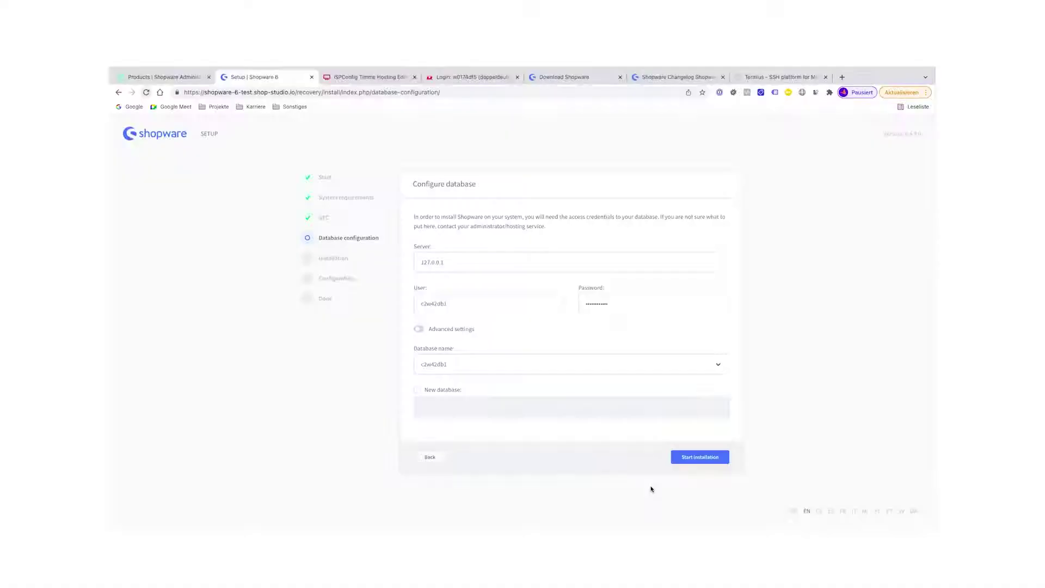
# Start the Shopware install with the configured database and select the deviating document root path
pyautogui.click(700, 457)
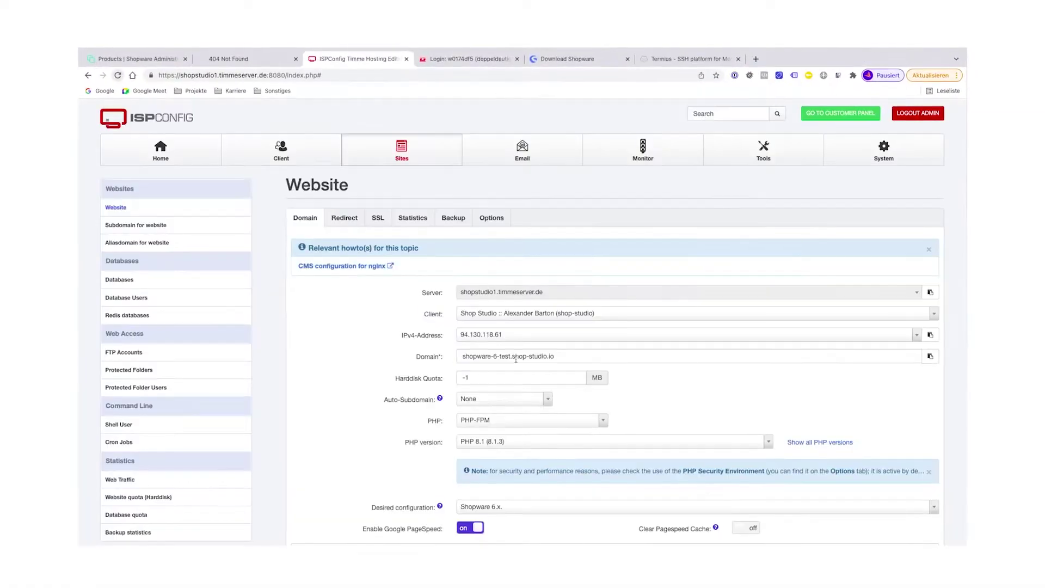
pyautogui.scroll(-3, 522, 327)
pyautogui.click(326, 464)
pyautogui.scroll(-5, 397, 332)
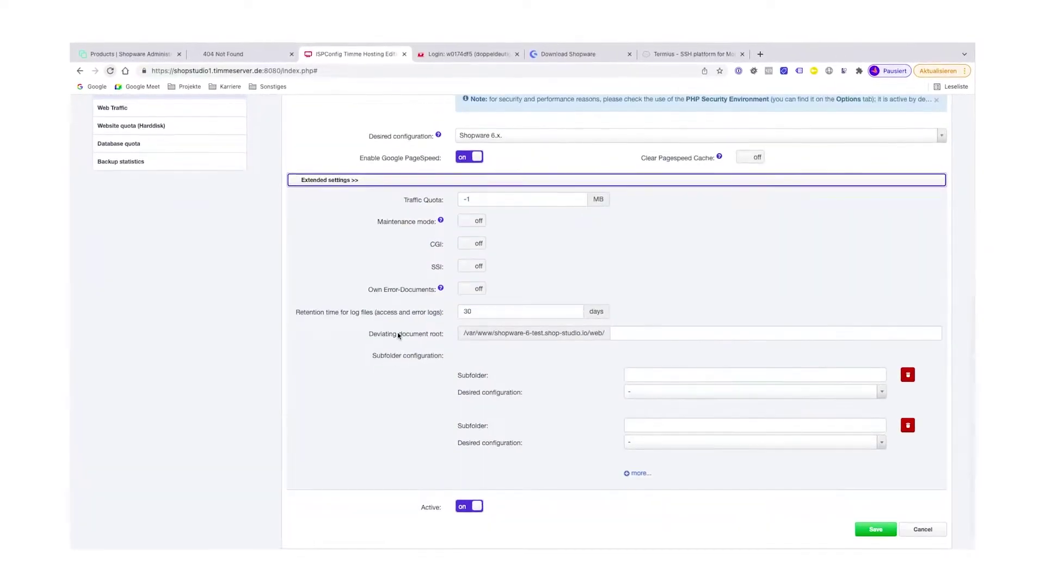
pyautogui.moveTo(464, 334); pyautogui.dragTo(605, 333)
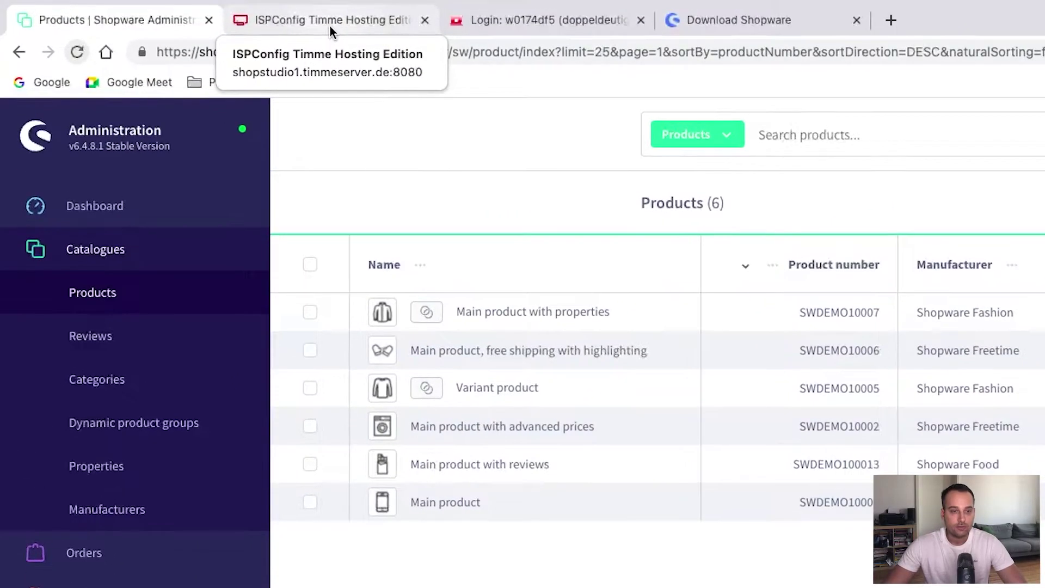
# Switch to the ISPConfig Timme Hosting Edition panel showing the Websites list
pyautogui.click(273, 21)
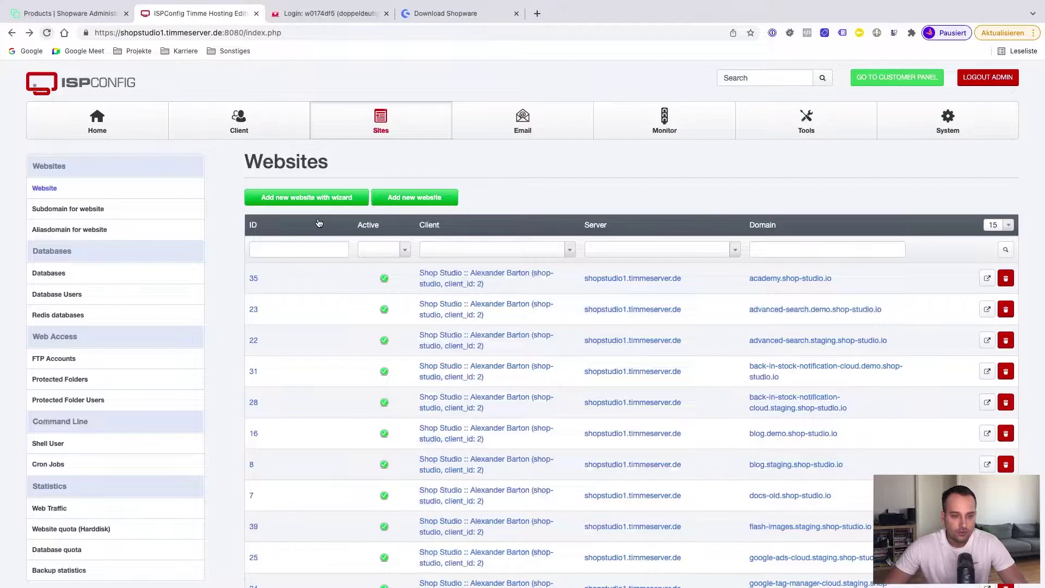
# Launch ISPConfig's 'Add new website with wizard' form
pyautogui.click(310, 203)
pyautogui.scroll(-2, 475, 246)
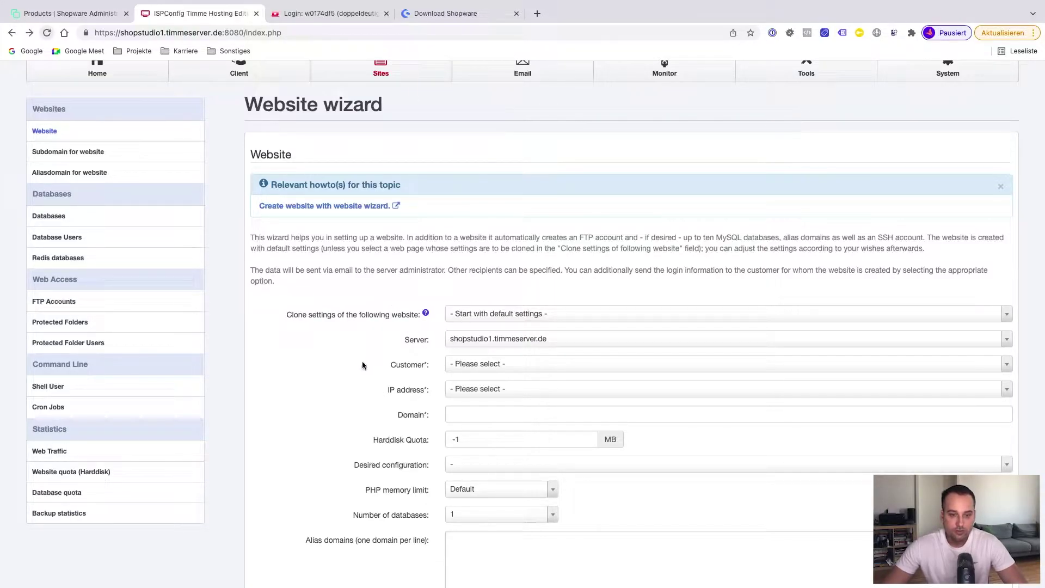
# Choose the Shop Studio customer and IP address 94.130.118.61 in the website wizard
pyautogui.scroll(-1, 362, 365)
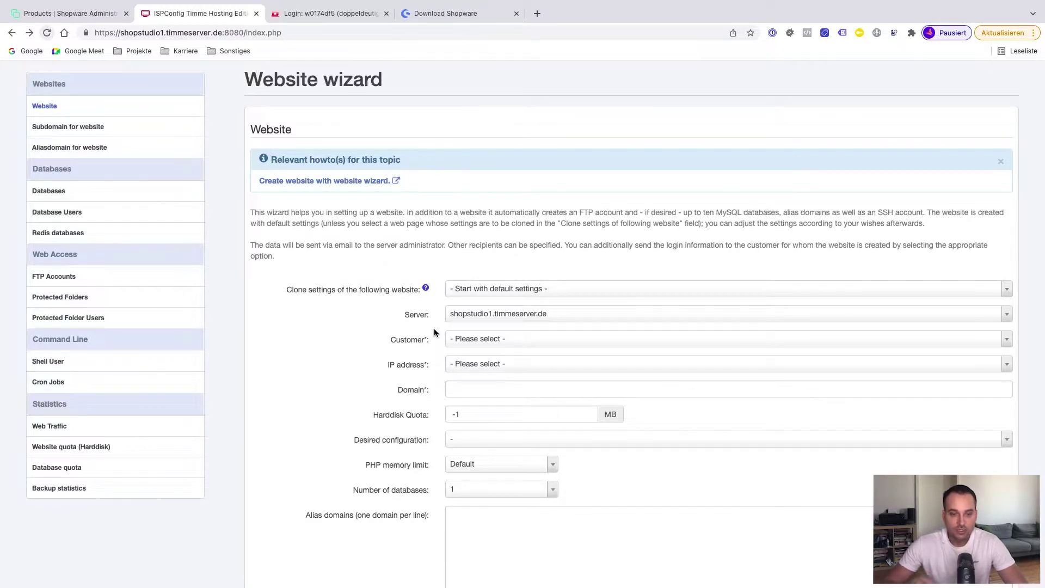
pyautogui.scroll(-1, 434, 332)
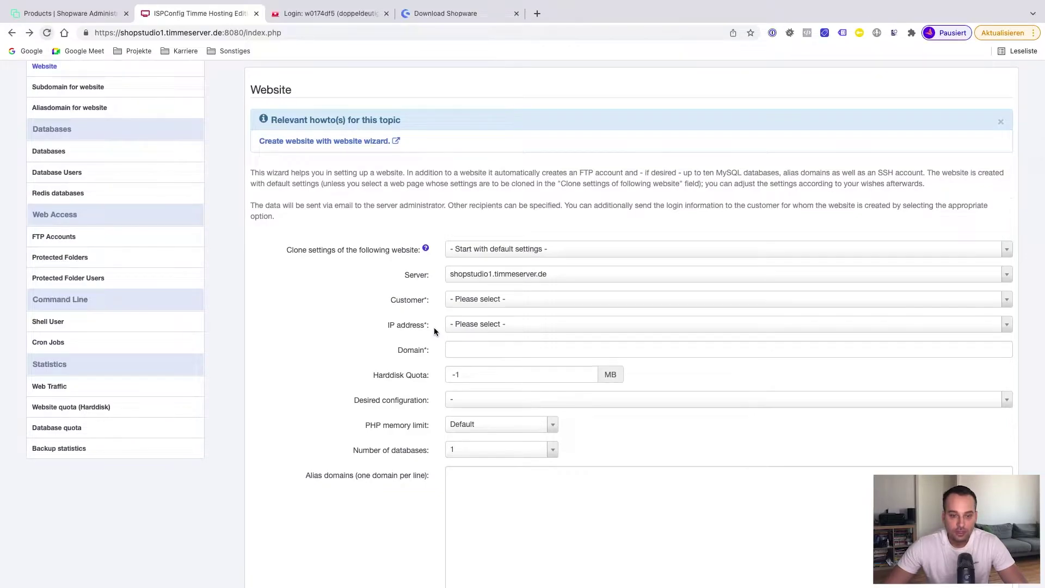
pyautogui.click(461, 301)
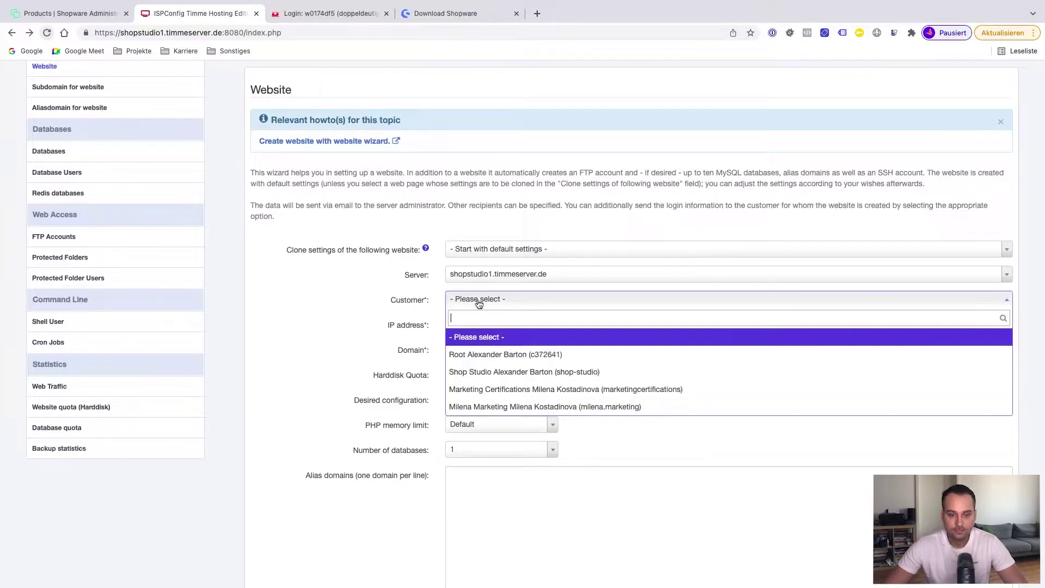
pyautogui.click(482, 373)
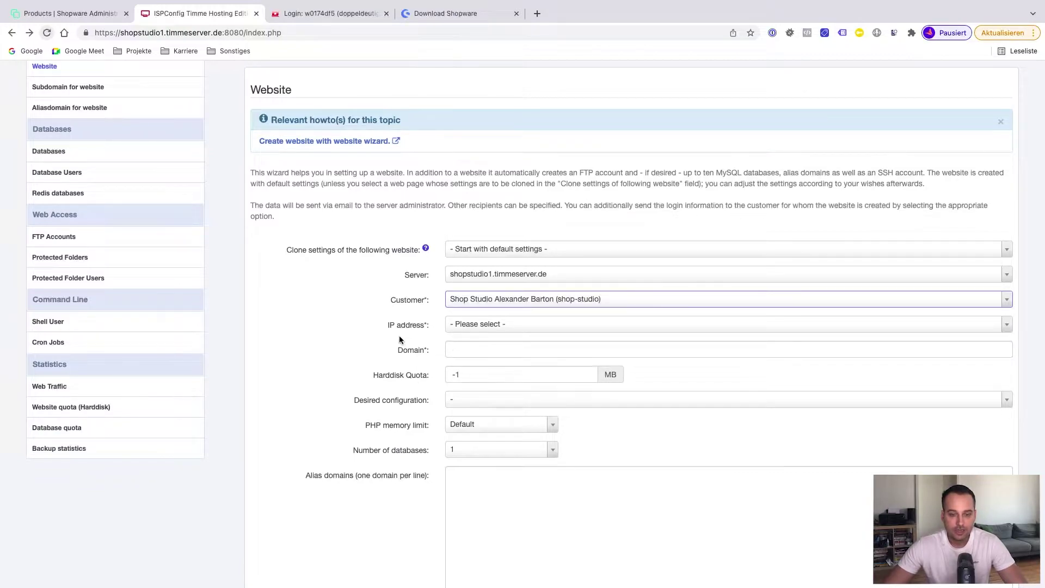
pyautogui.click(460, 330)
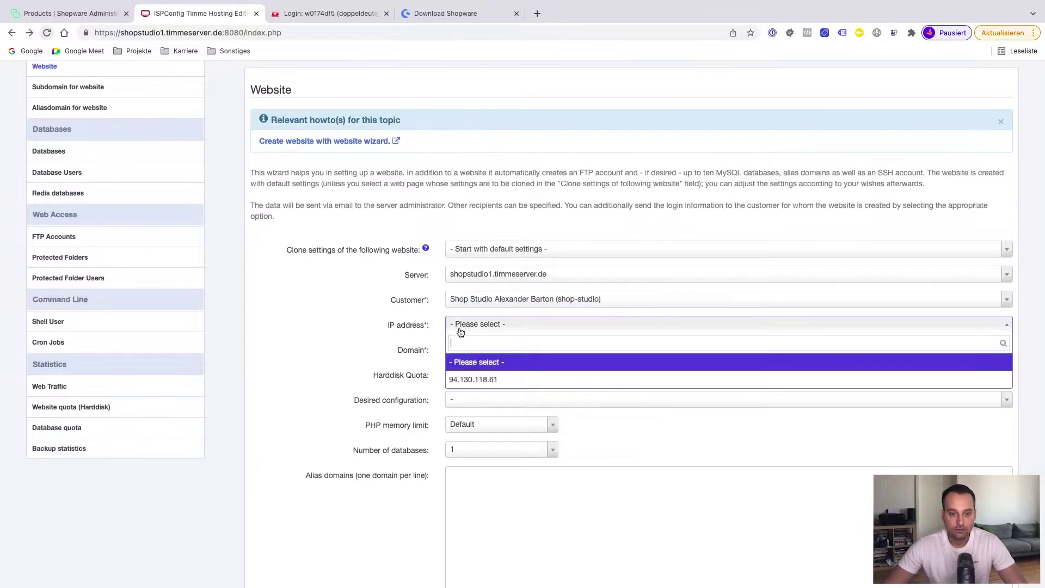
pyautogui.click(464, 381)
pyautogui.scroll(-1, 452, 343)
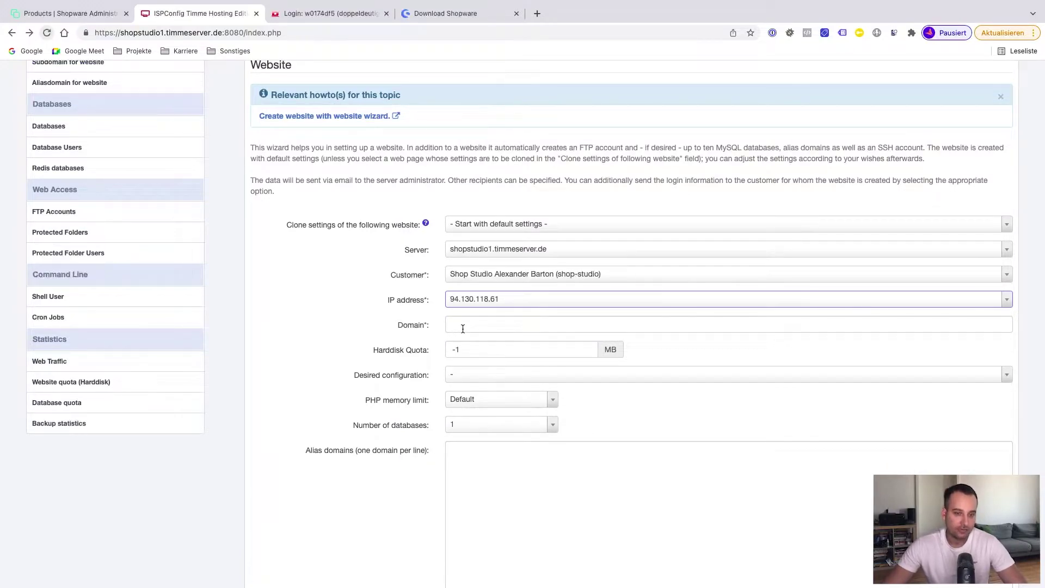
# Enter domain shopware-6-test.shop-studio.io and pick Shopware 6.x as the desired configuration
pyautogui.click(476, 325)
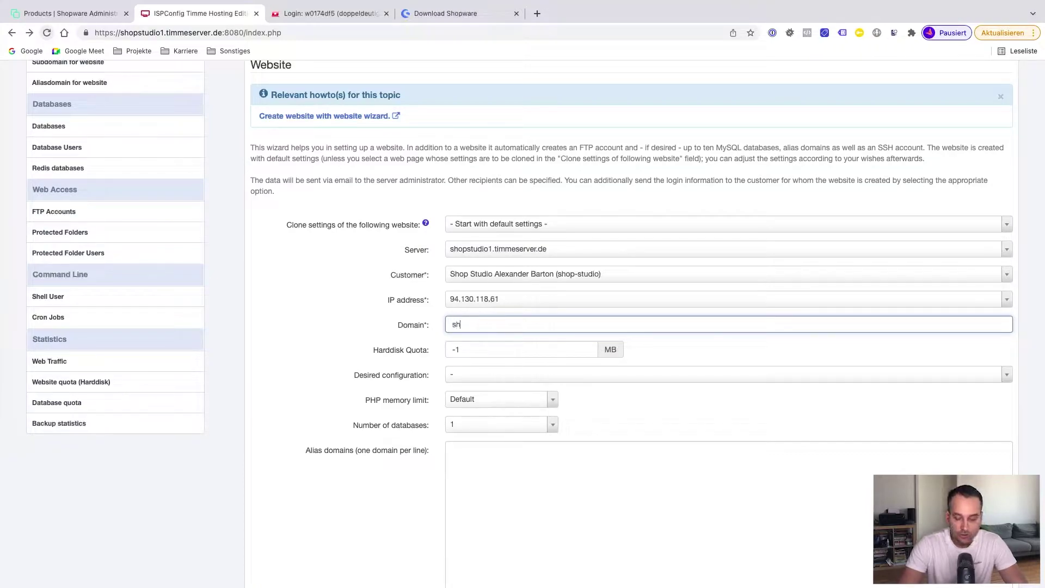
pyautogui.write('shopware-6-test.shop-')
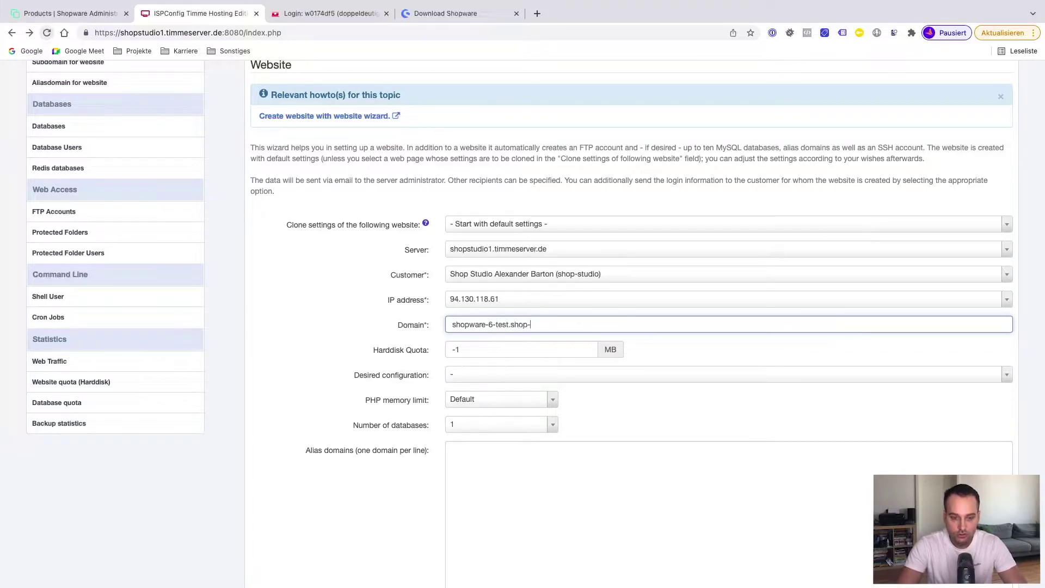
pyautogui.write('tudio.io')
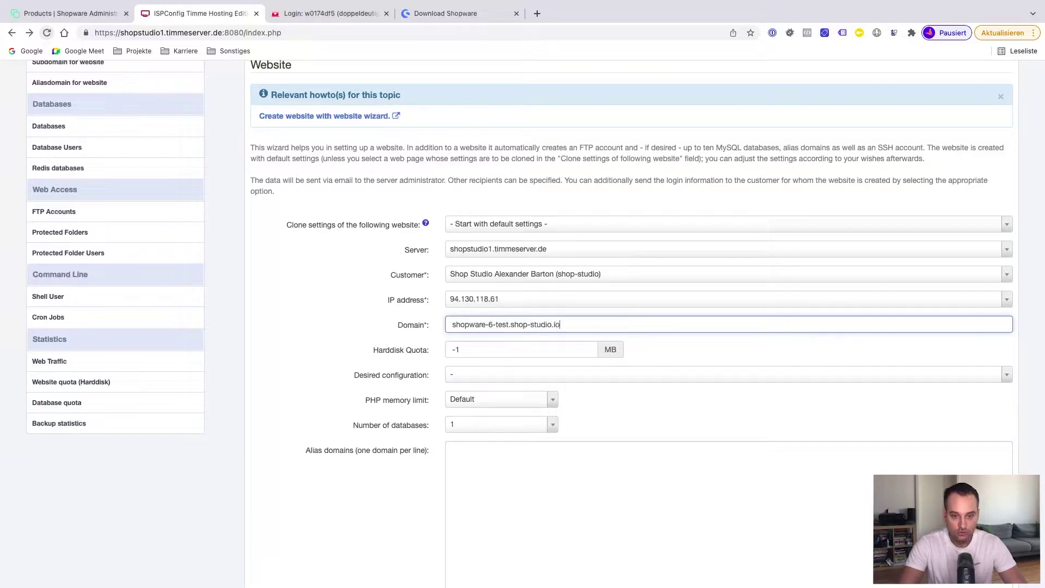
pyautogui.scroll(-1, 435, 370)
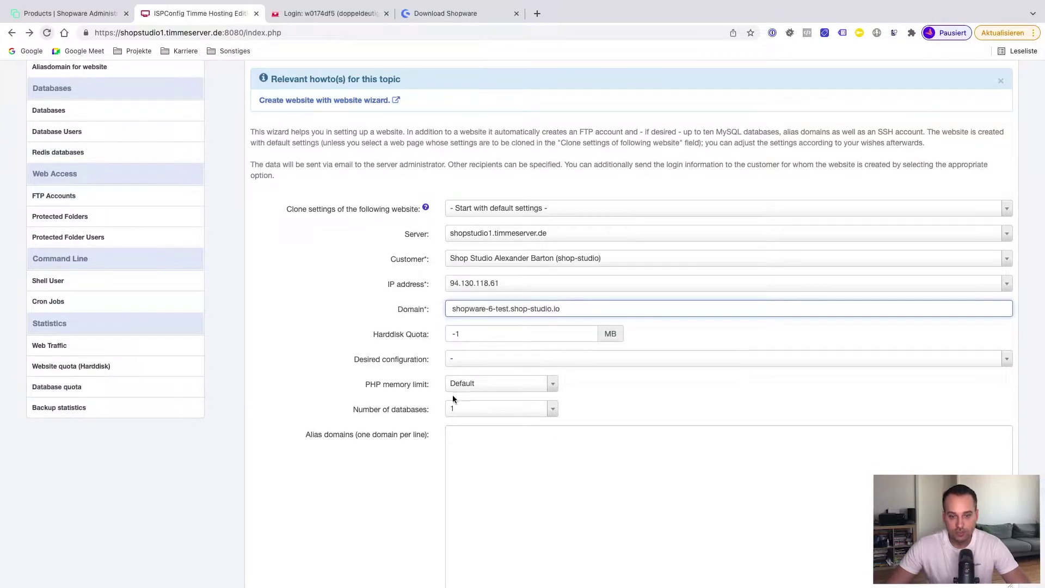
pyautogui.click(479, 362)
pyautogui.write('shopware 6')
pyautogui.press('Return')
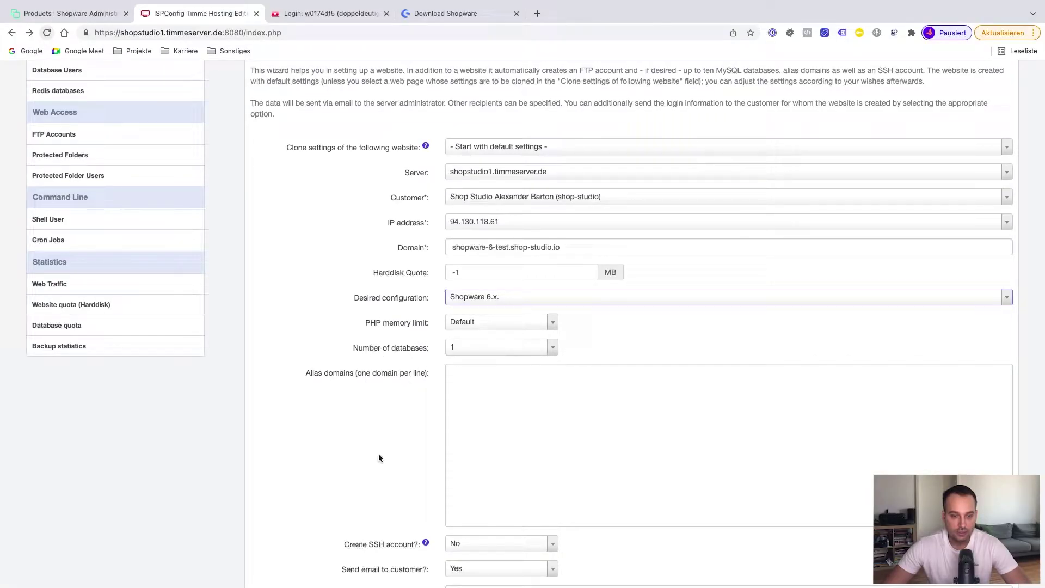
# Filter the Websites list by the domain term 'shopware-6'
pyautogui.scroll(-2, 378, 453)
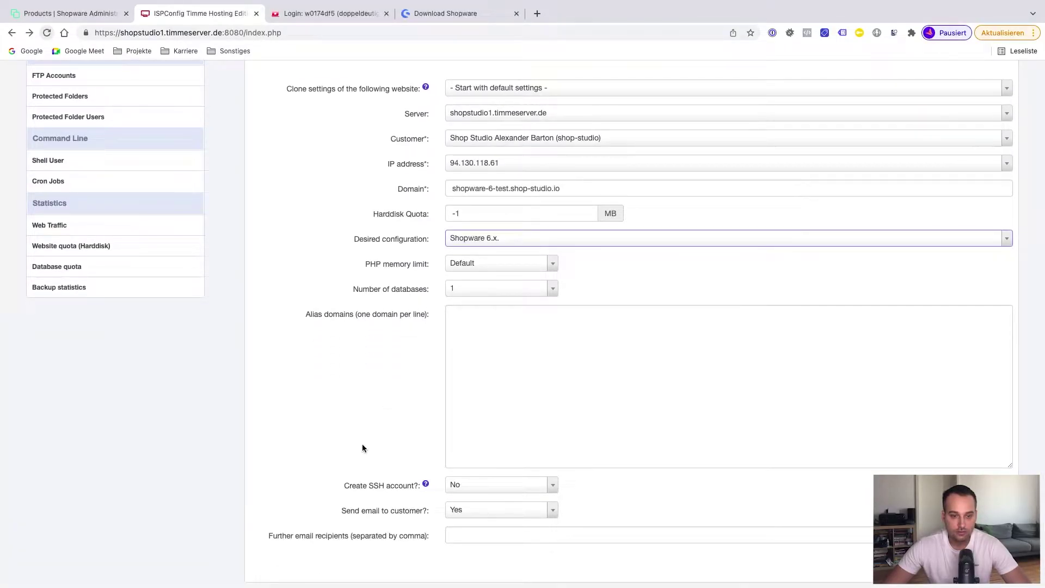
pyautogui.scroll(-1, 363, 447)
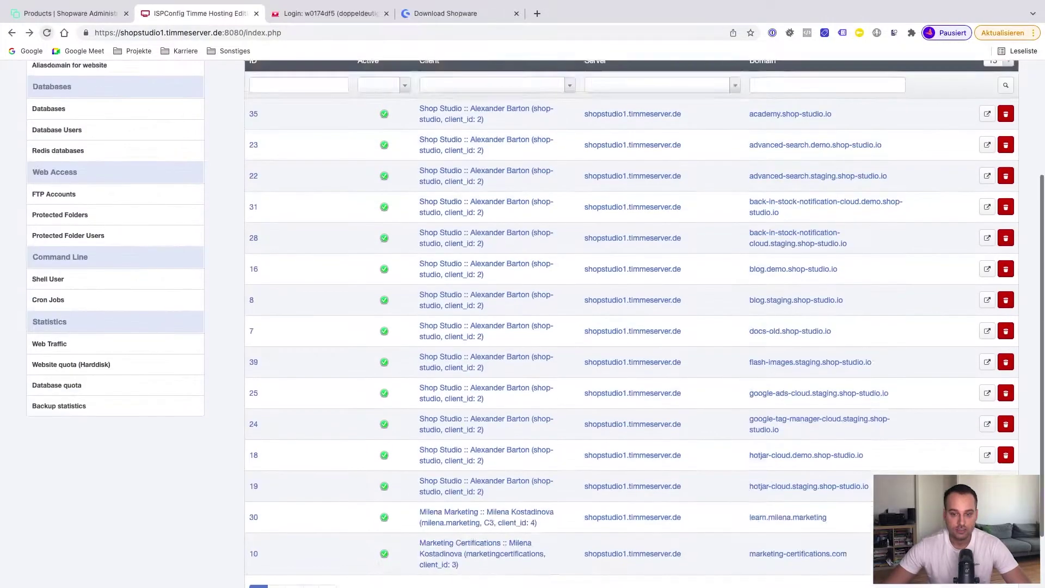
pyautogui.scroll(5, 523, 326)
pyautogui.click(789, 248)
pyautogui.write('shopware')
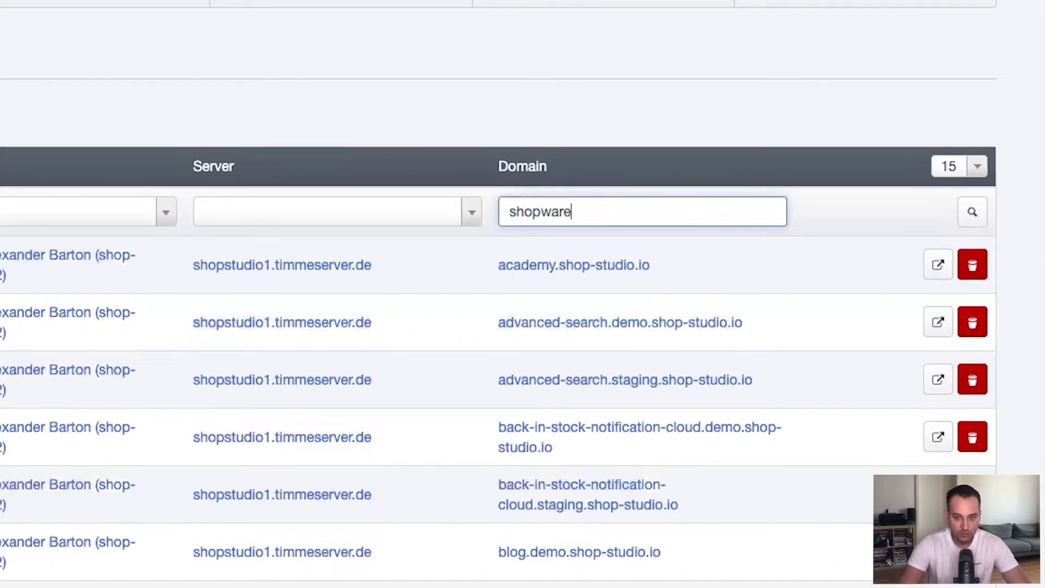
pyautogui.write('-6')
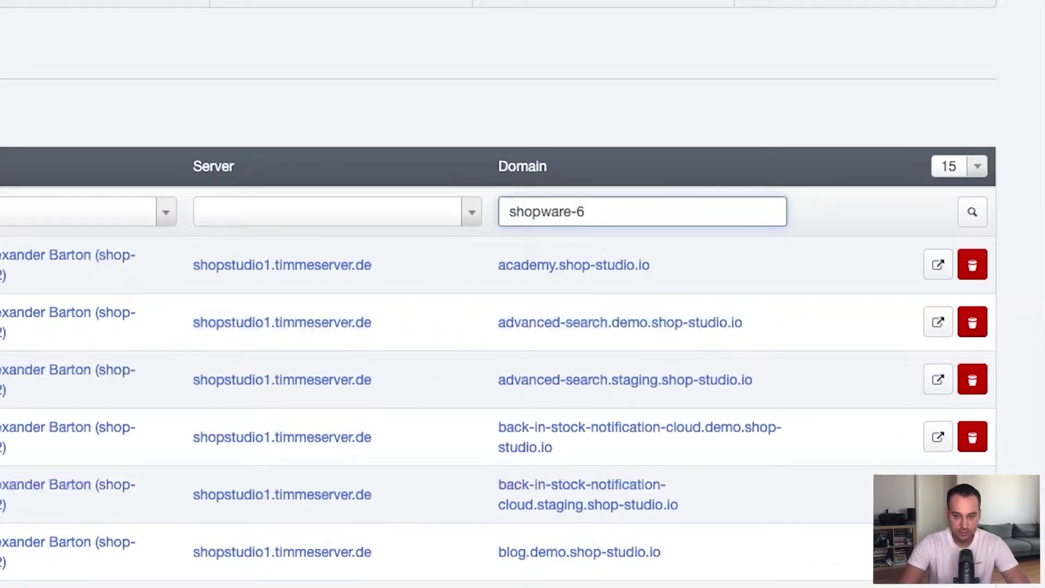
pyautogui.press('Return')
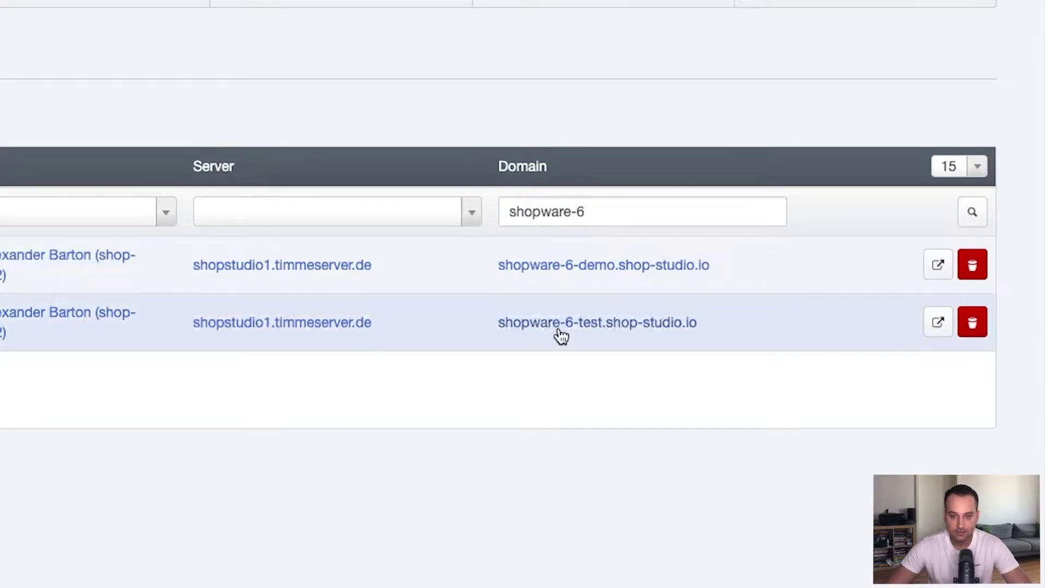
# Open the shopware-6-test.shop-studio.io settings and set its auto-subdomain to None
pyautogui.click(559, 330)
pyautogui.scroll(-1, 688, 409)
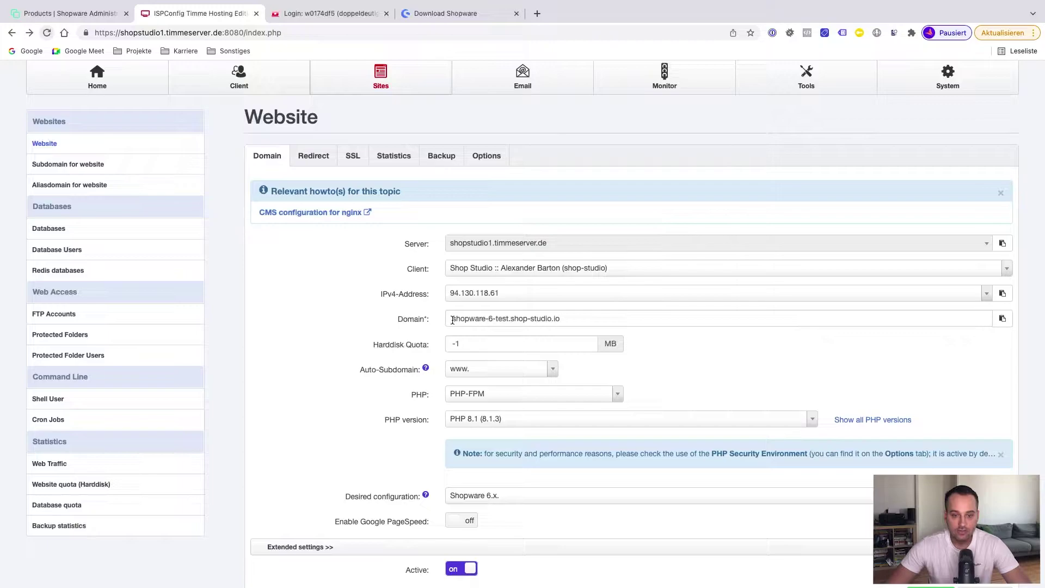
pyautogui.moveTo(453, 320); pyautogui.dragTo(526, 320)
pyautogui.click(555, 320)
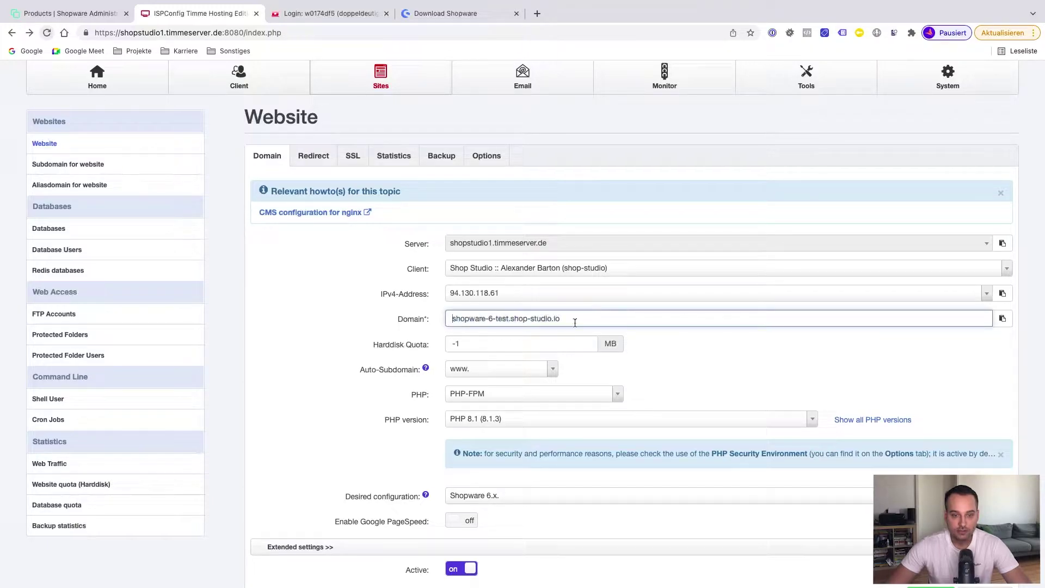
pyautogui.click(489, 371)
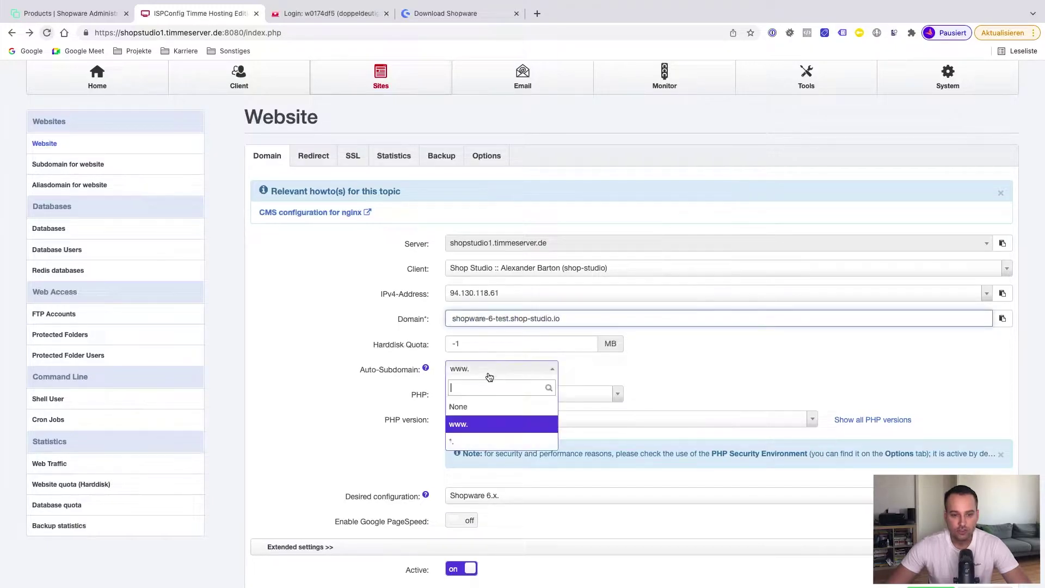
pyautogui.click(479, 407)
pyautogui.scroll(-2, 621, 373)
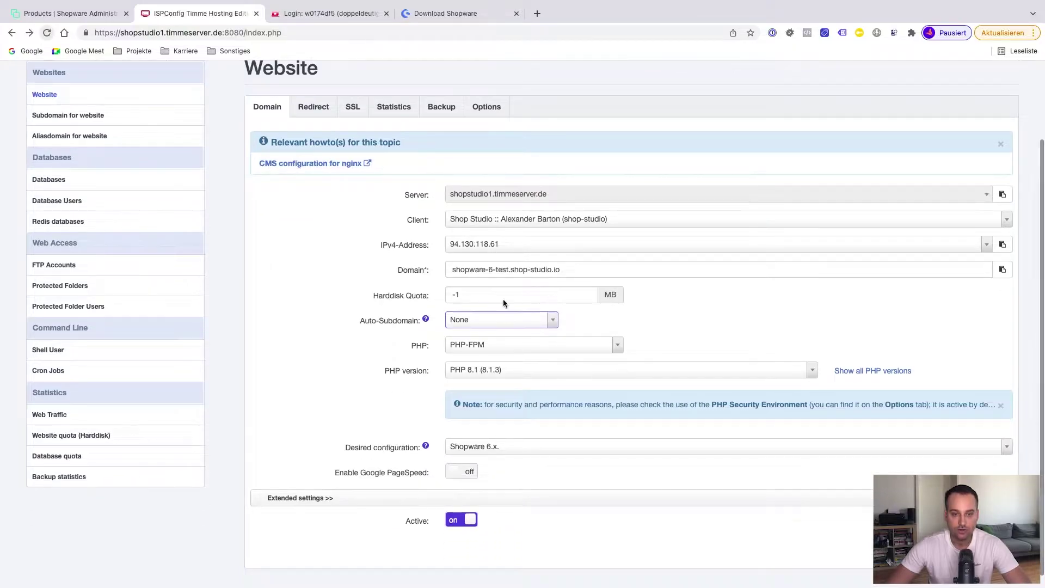
# Select the domain name, enable Google PageSpeed, then expand and collapse the extended settings
pyautogui.moveTo(451, 269); pyautogui.dragTo(596, 267)
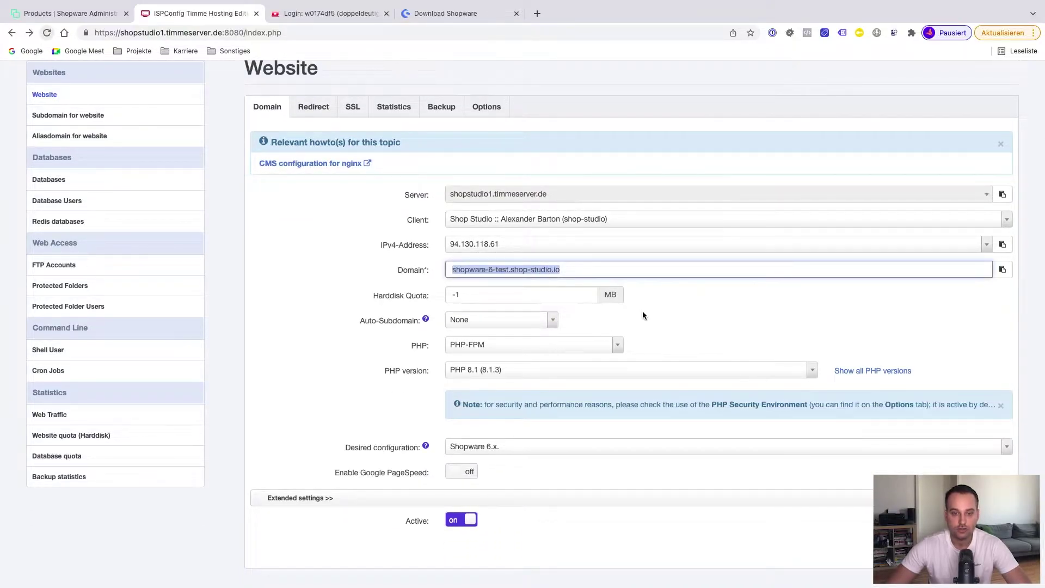
pyautogui.scroll(-1, 665, 337)
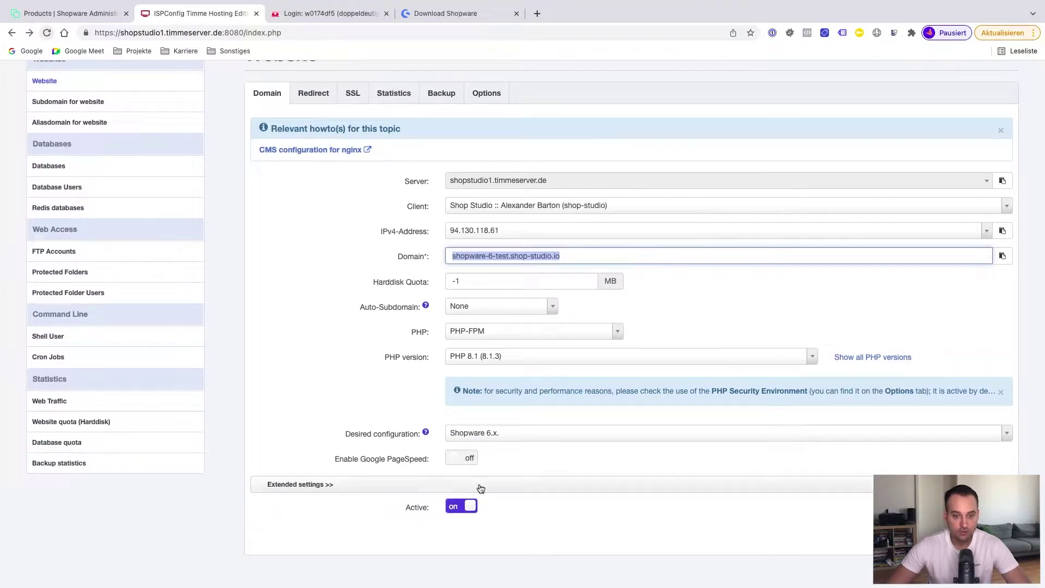
pyautogui.click(470, 461)
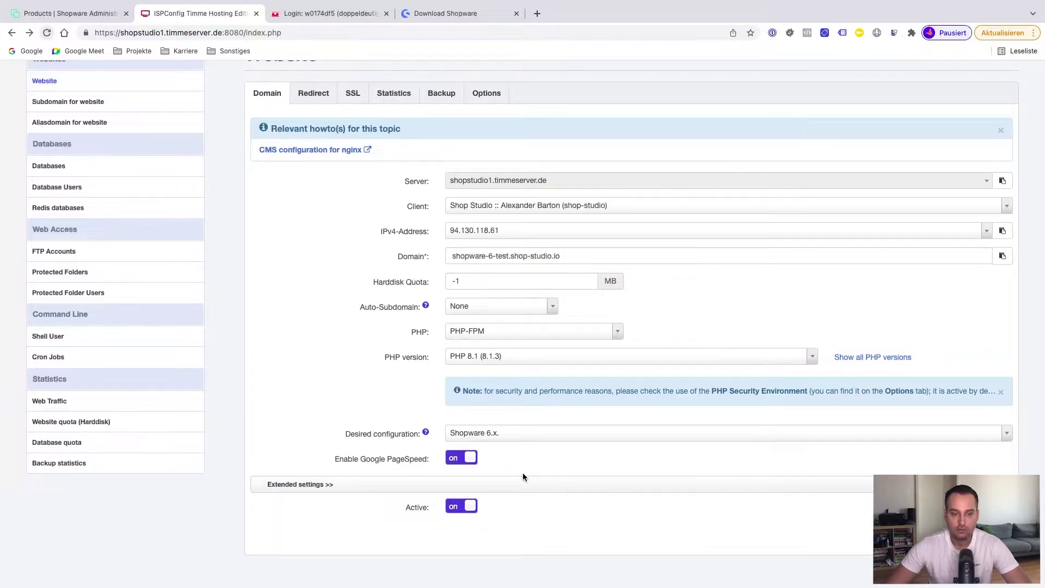
pyautogui.click(543, 484)
pyautogui.scroll(-5, 579, 466)
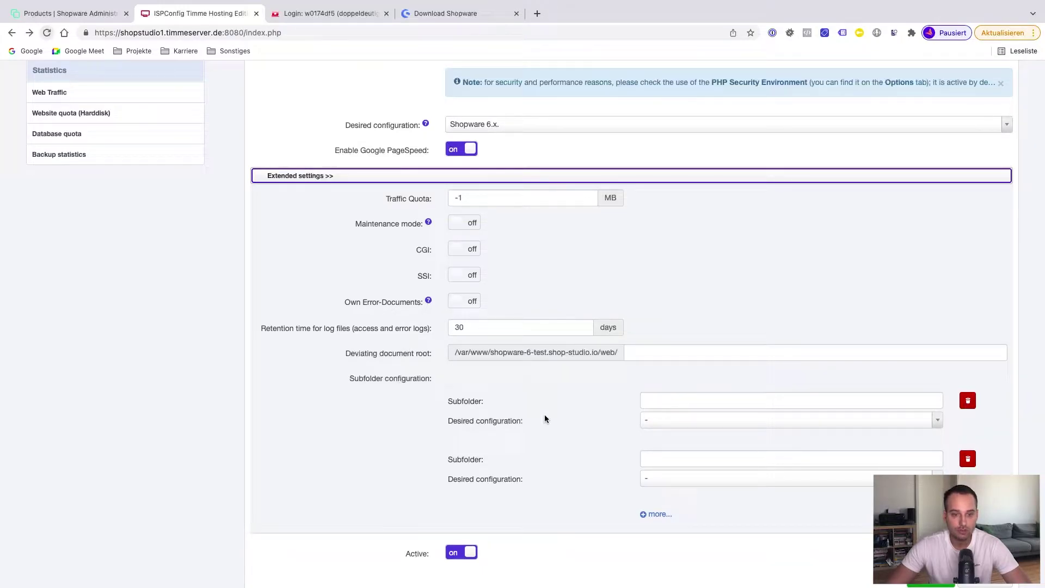
pyautogui.scroll(3, 544, 419)
pyautogui.click(670, 353)
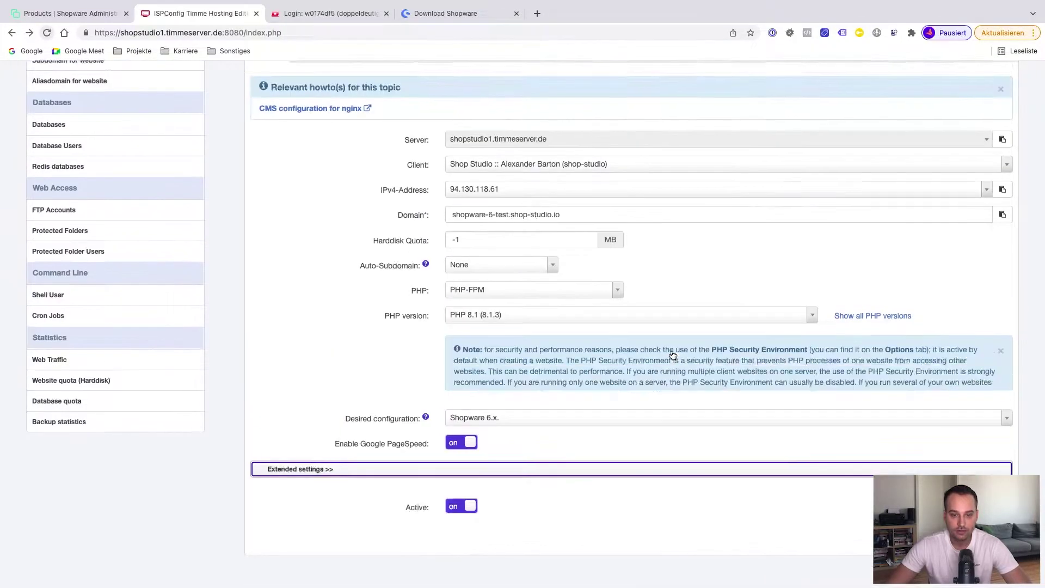
pyautogui.click(317, 305)
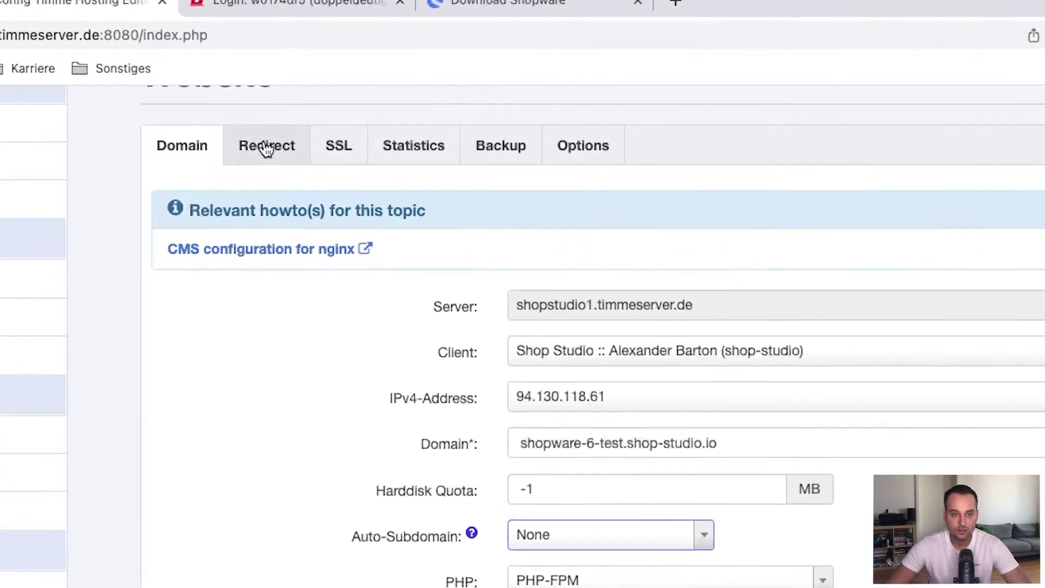
# On the Redirect tab, leave SEO redirect at No redirect and enable Rewrite to HTTPS
pyautogui.click(314, 93)
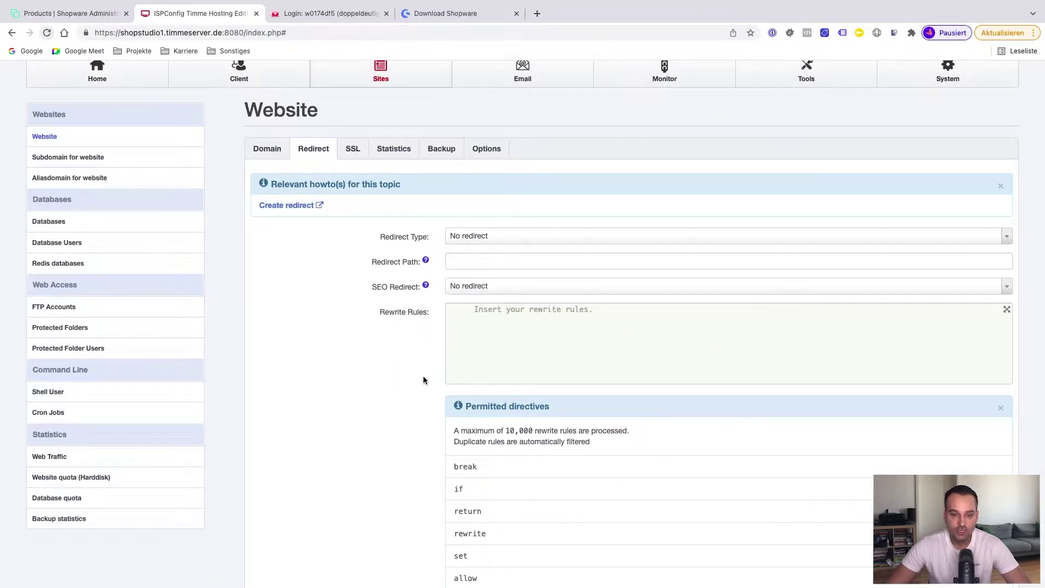
pyautogui.click(485, 290)
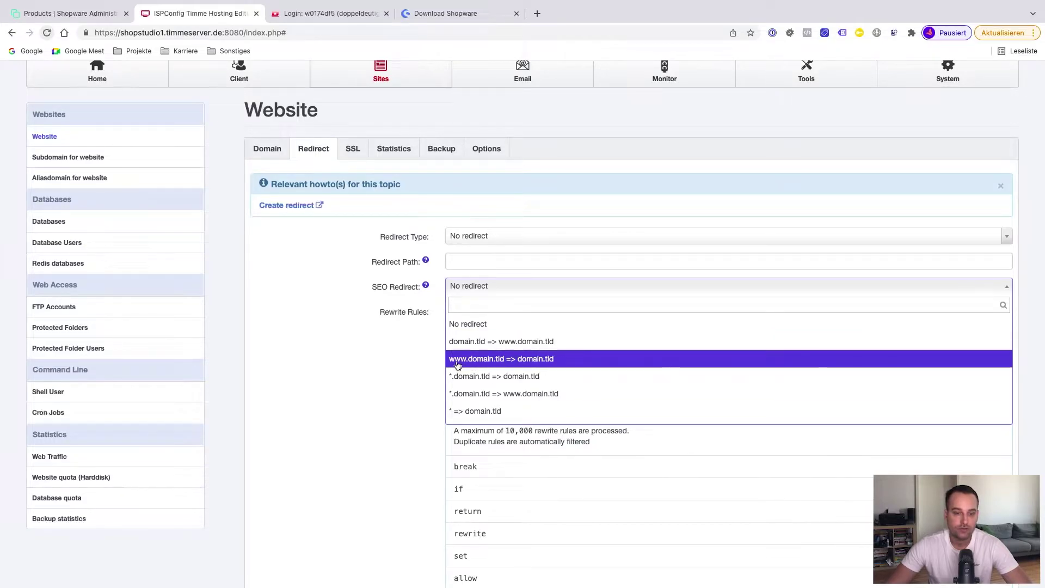
pyautogui.click(388, 369)
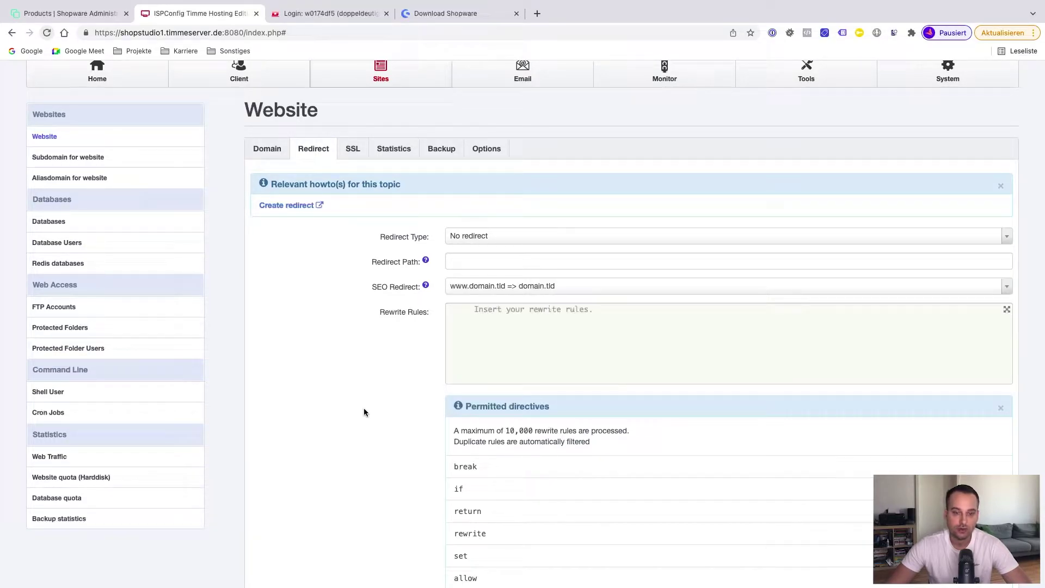
pyautogui.click(479, 292)
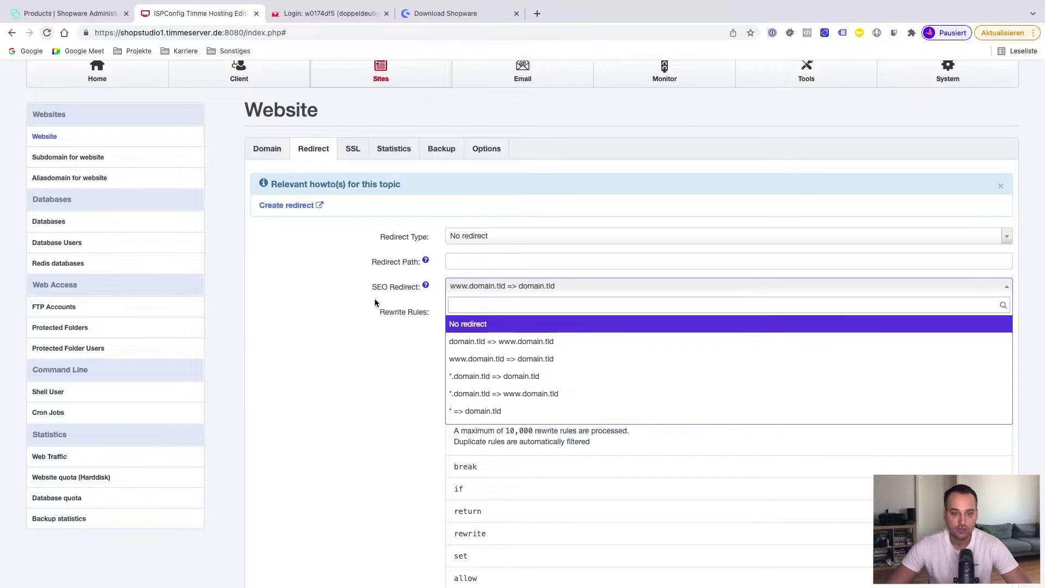
pyautogui.click(482, 324)
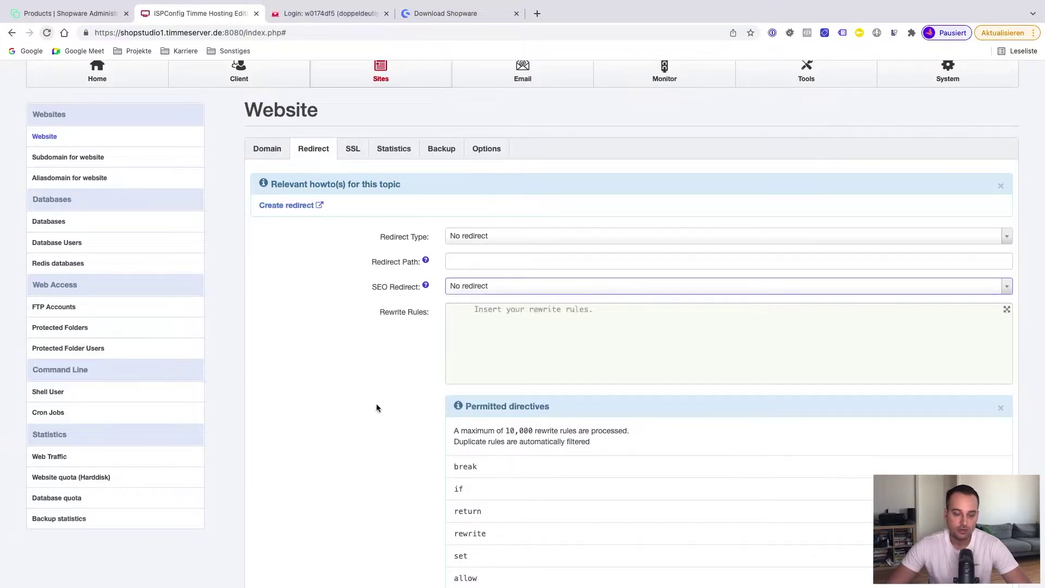
pyautogui.scroll(-3, 376, 403)
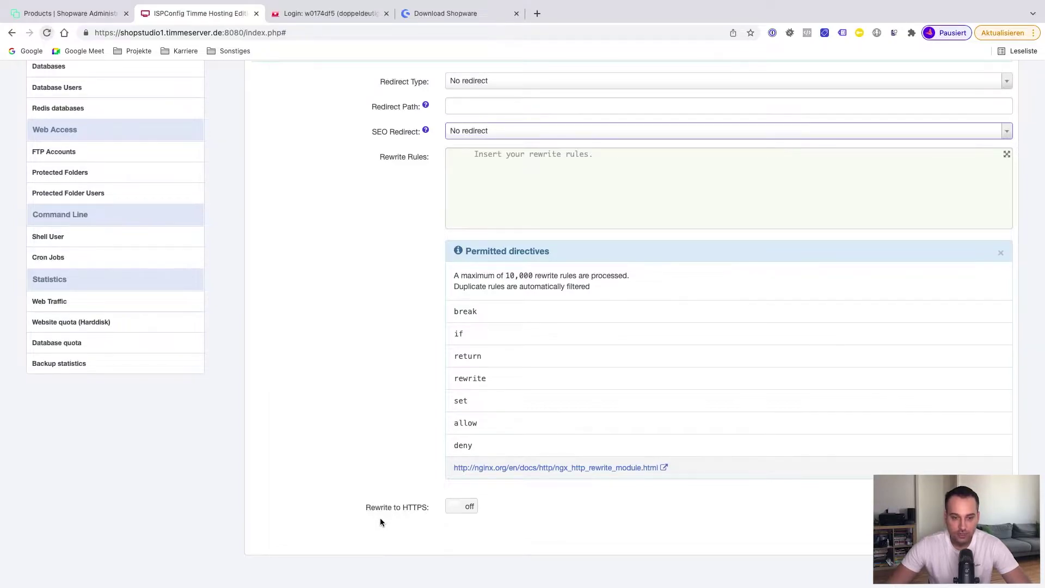
pyautogui.click(463, 508)
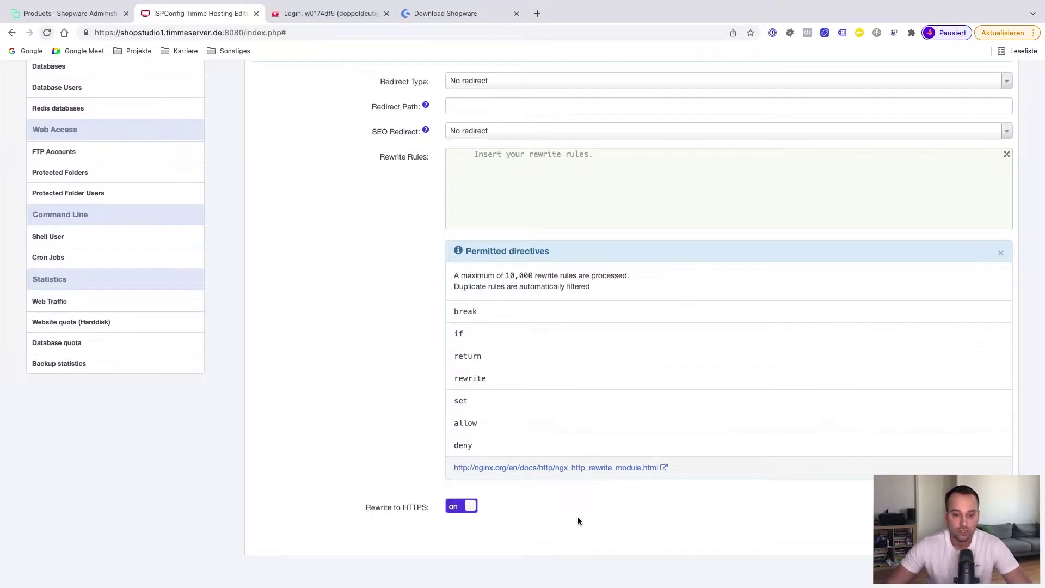
pyautogui.scroll(1, 597, 507)
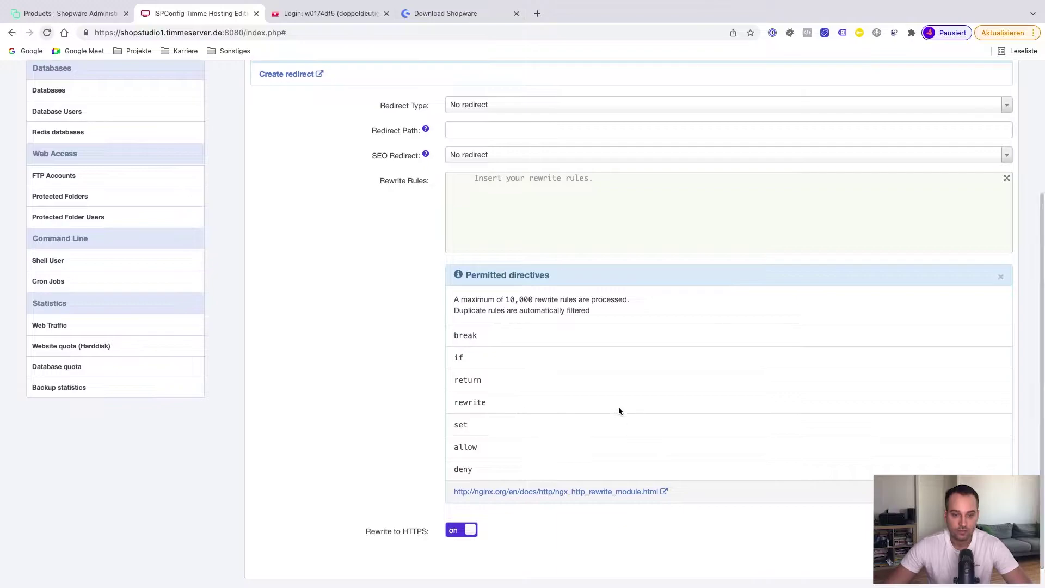
pyautogui.scroll(5, 619, 408)
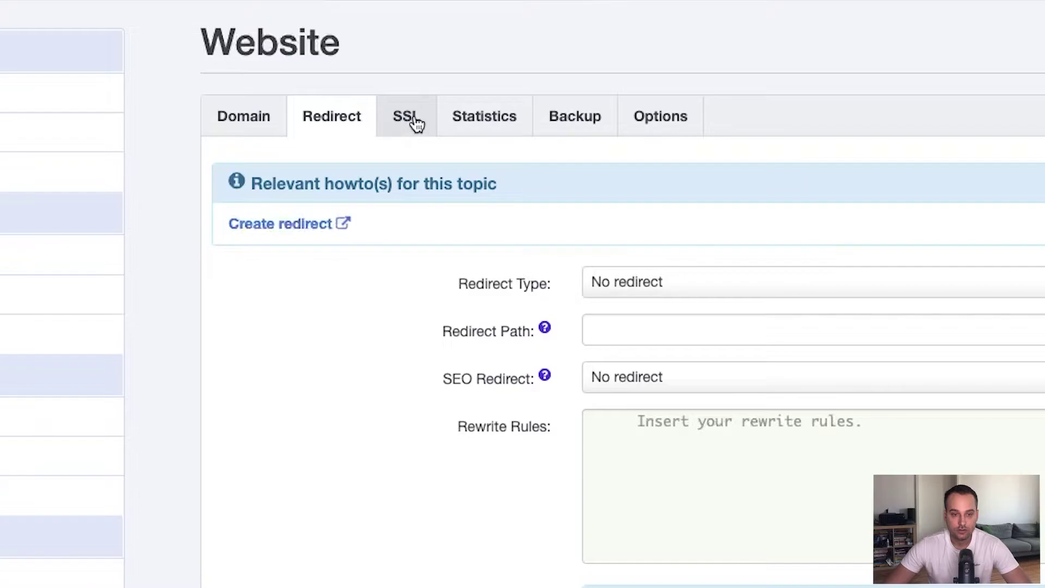
# Review the site's SSL, Statistics and Backup settings
pyautogui.click(352, 202)
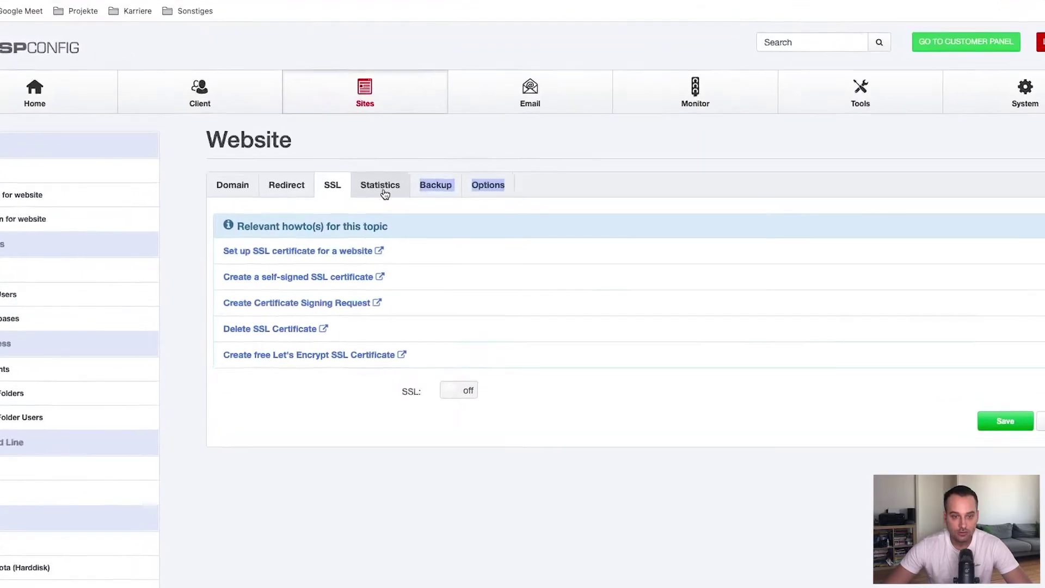
pyautogui.click(391, 202)
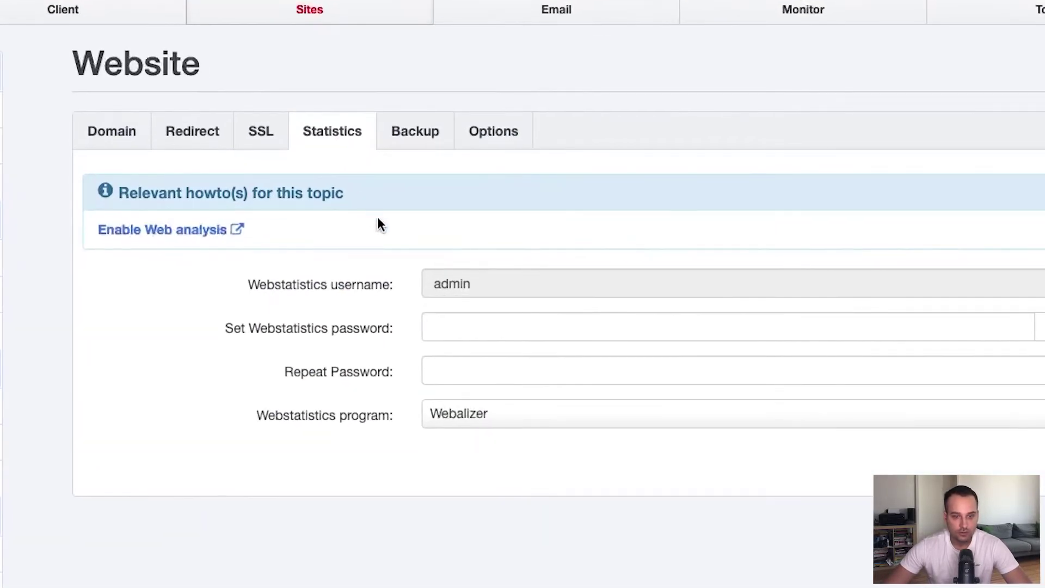
pyautogui.click(420, 143)
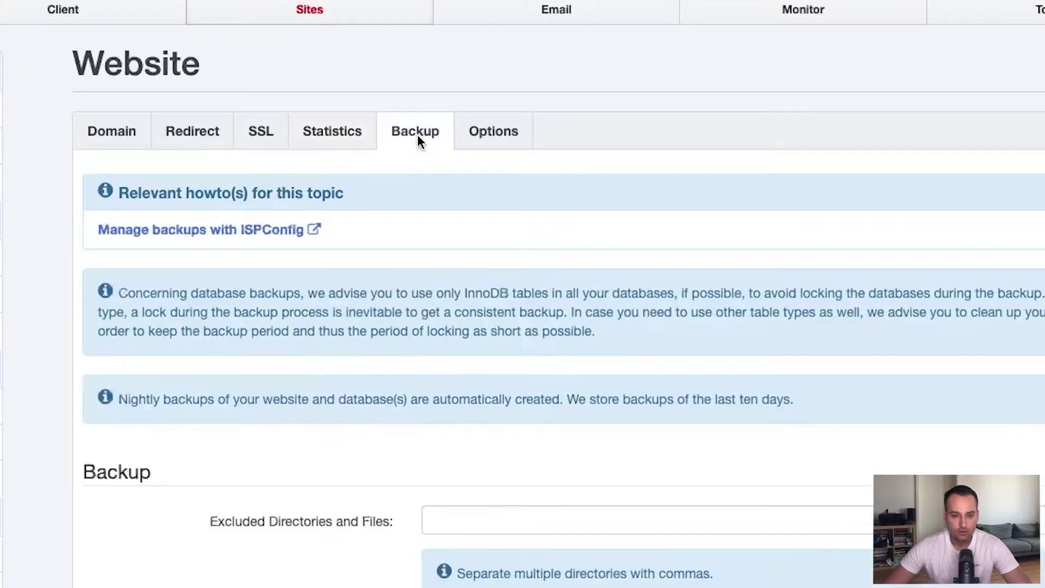
pyautogui.scroll(-5, 491, 367)
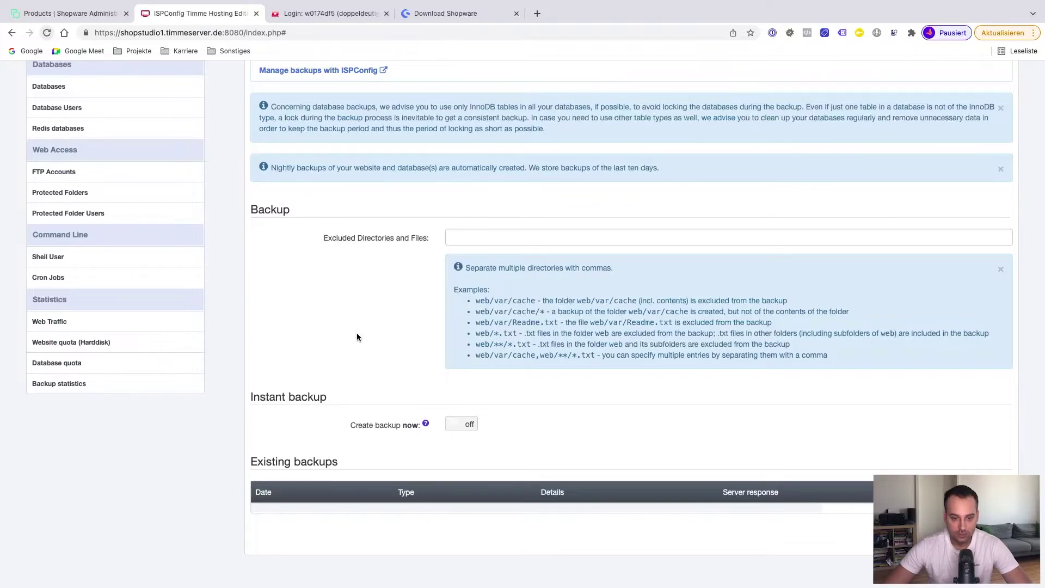
pyautogui.scroll(4, 357, 337)
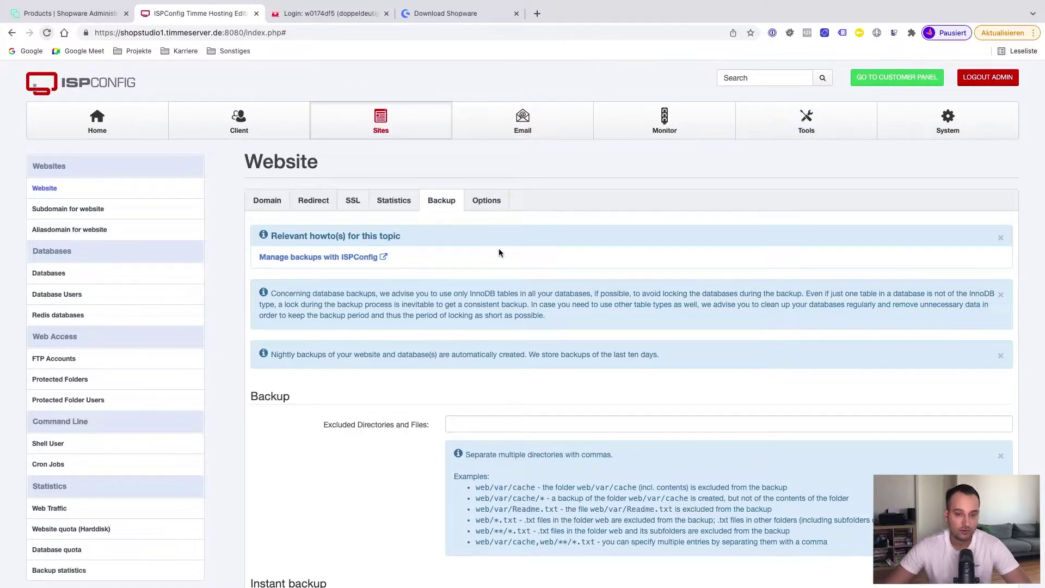
pyautogui.scroll(-3, 460, 304)
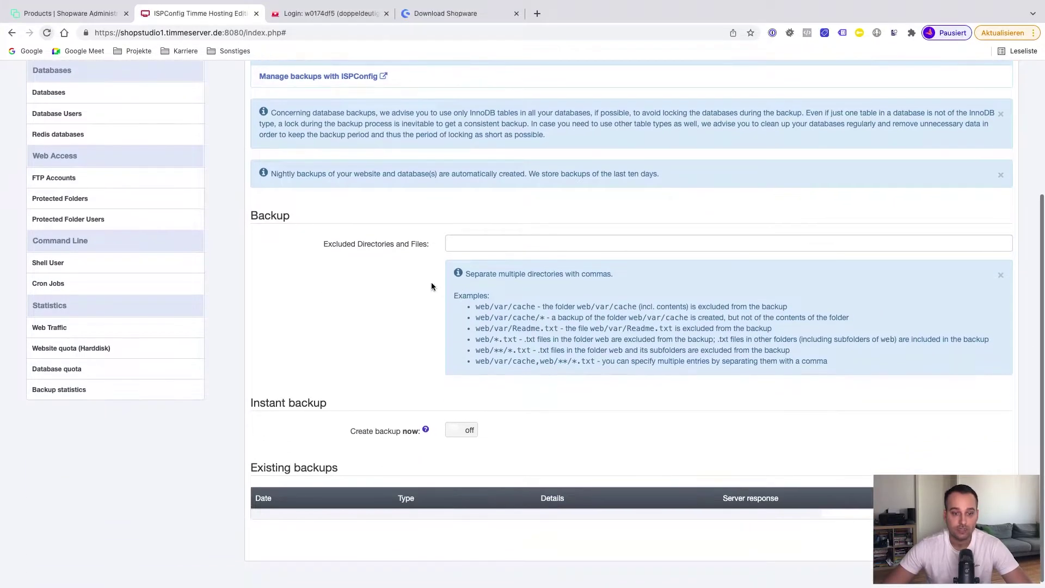
pyautogui.scroll(1, 431, 286)
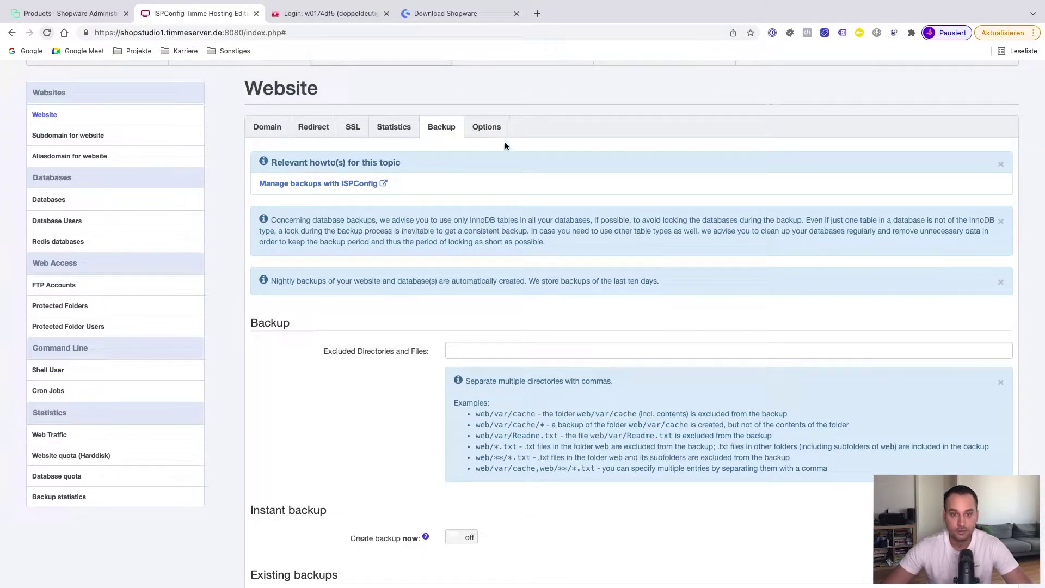
# Check the Options and Domain tabs, then go back to the shopware-6 Websites list
pyautogui.click(490, 127)
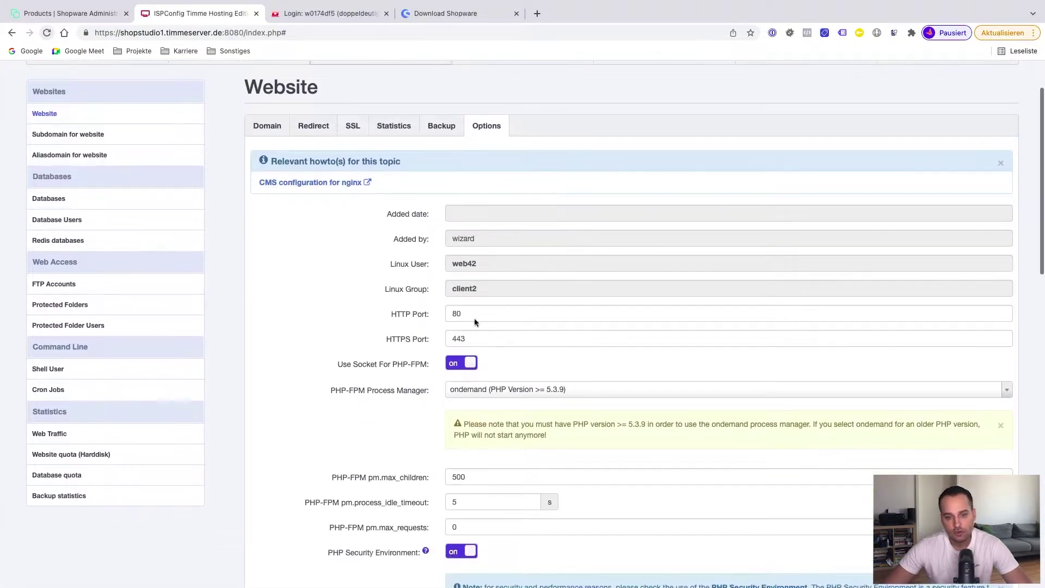
pyautogui.scroll(-10, 525, 442)
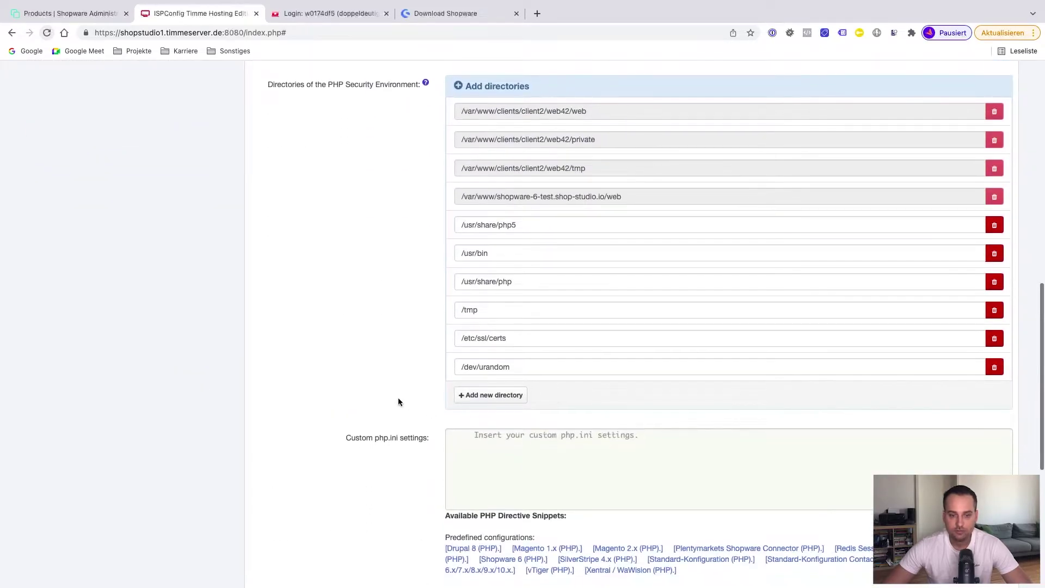
pyautogui.scroll(-6, 398, 402)
pyautogui.scroll(13, 398, 401)
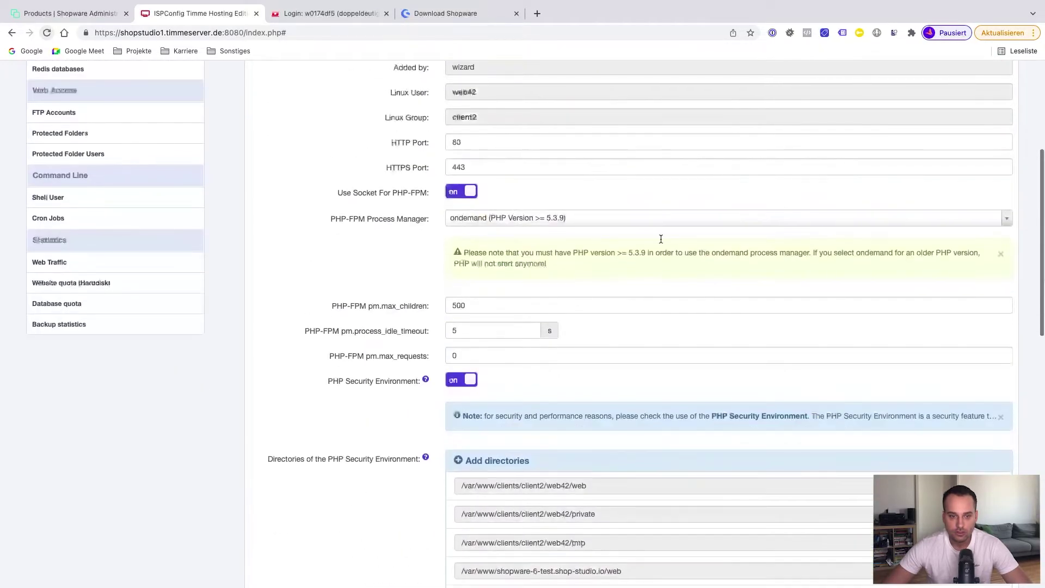
pyautogui.scroll(5, 399, 233)
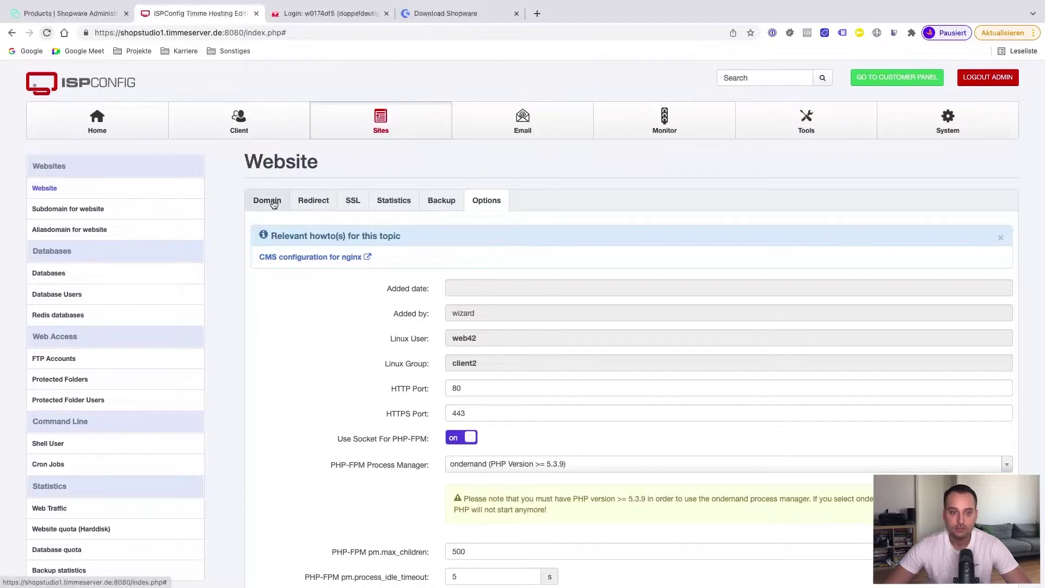
pyautogui.click(273, 203)
pyautogui.scroll(-2, 273, 203)
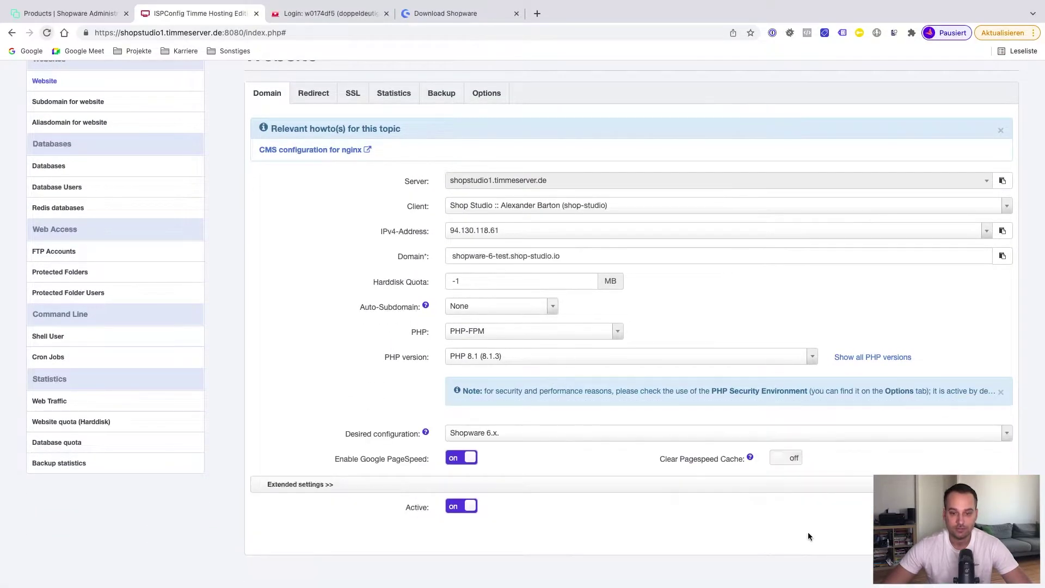
pyautogui.scroll(2, 522, 321)
pyautogui.hotkey('alt', 'Left')
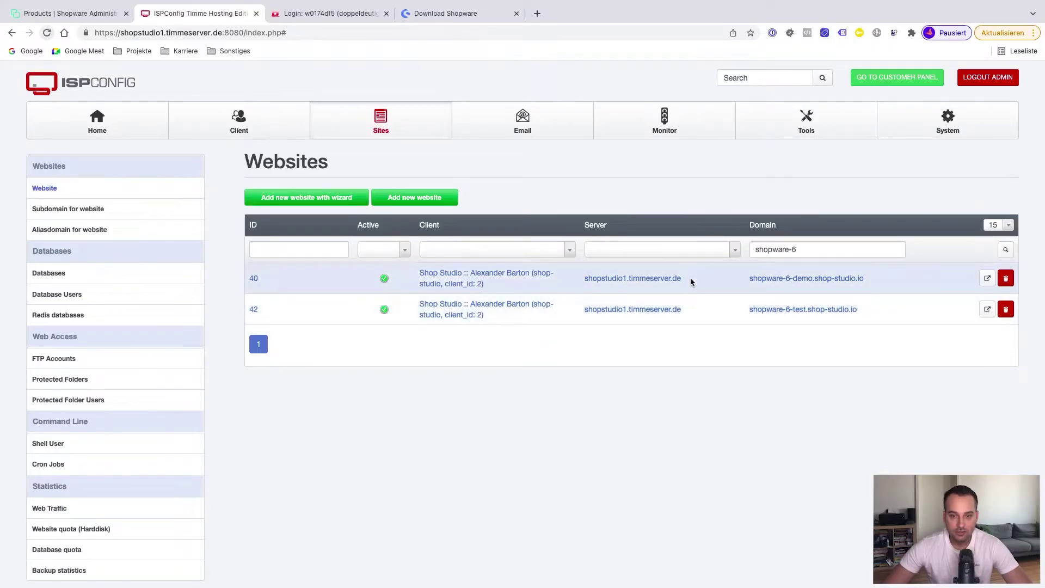
# Copy the server name shopstudio1.timmeserver.de from the website row with ID 40
pyautogui.moveTo(426, 50); pyautogui.dragTo(233, 54)
pyautogui.press('super+c')
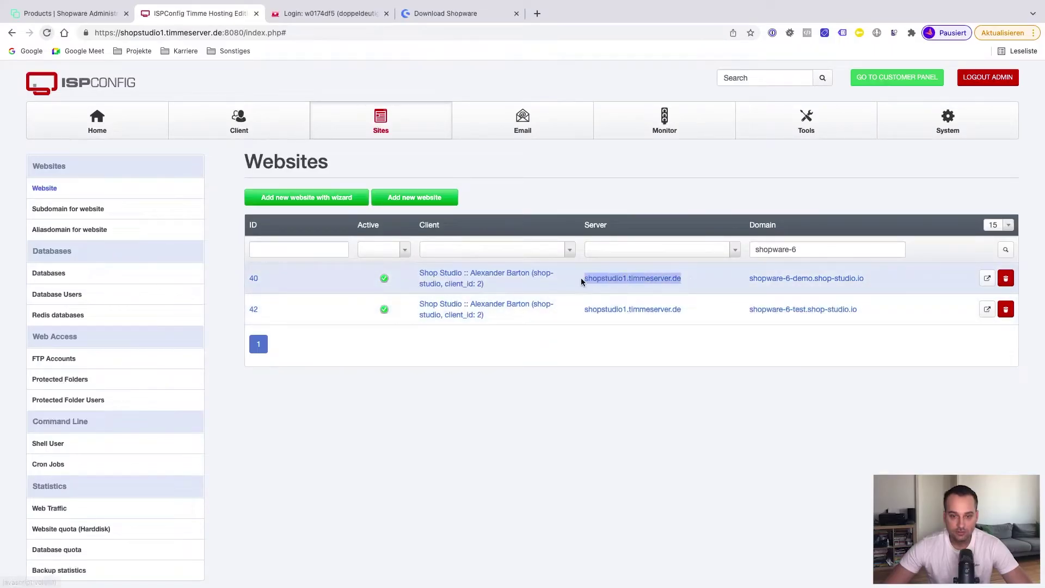
pyautogui.rightClick(615, 280)
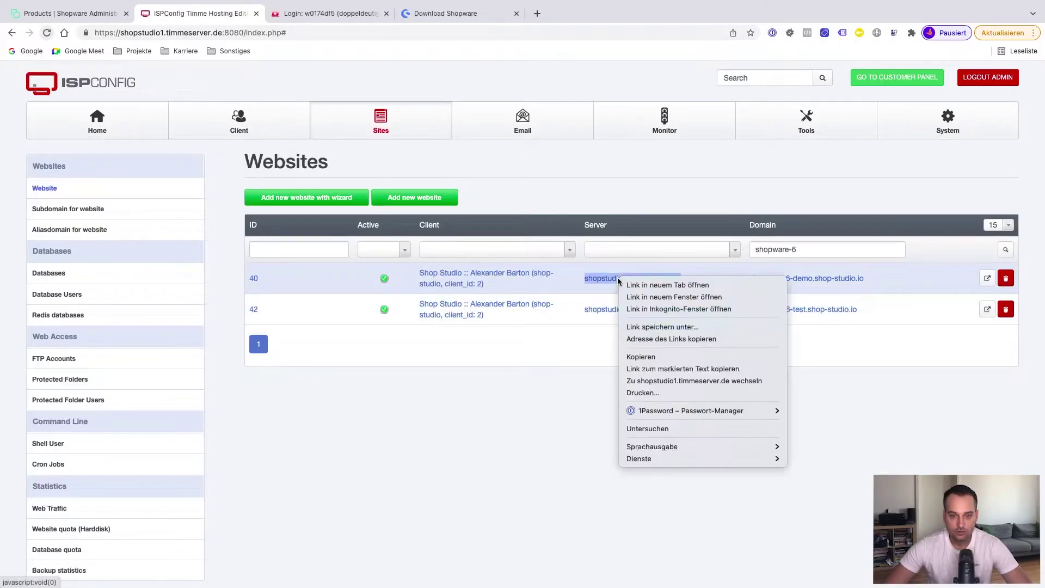
pyautogui.click(643, 357)
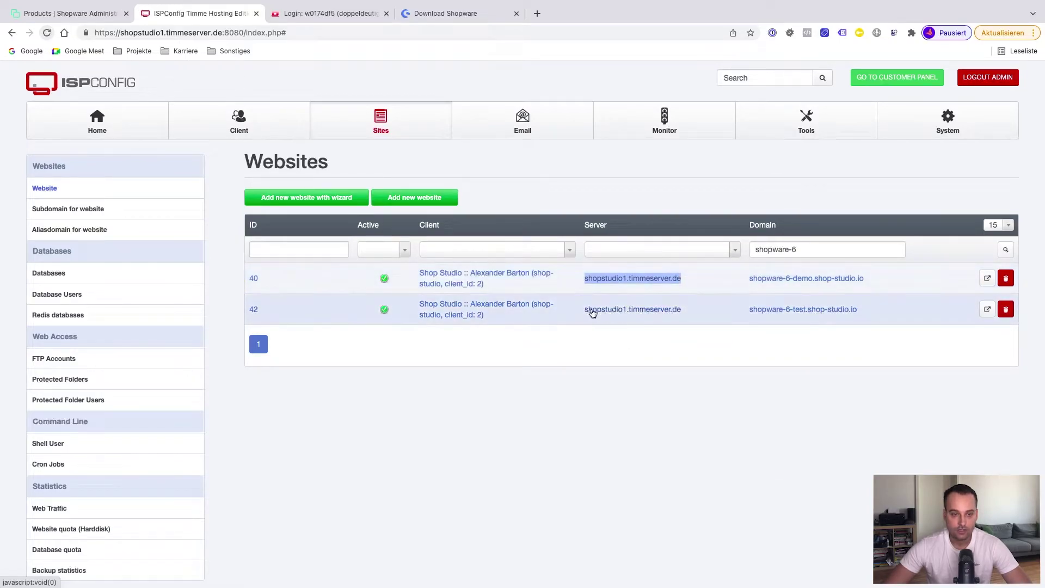
# In the KAS DNS settings, save a CNAME record 'shopware-6-test' targeting shopstudio1.timmeserver.de
pyautogui.click(332, 16)
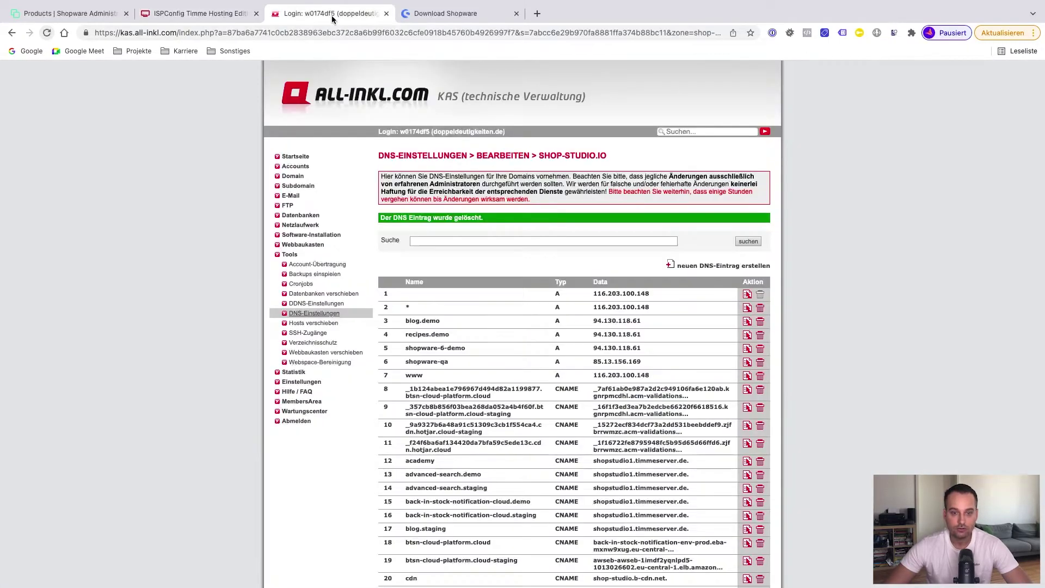
pyautogui.scroll(-2, 525, 328)
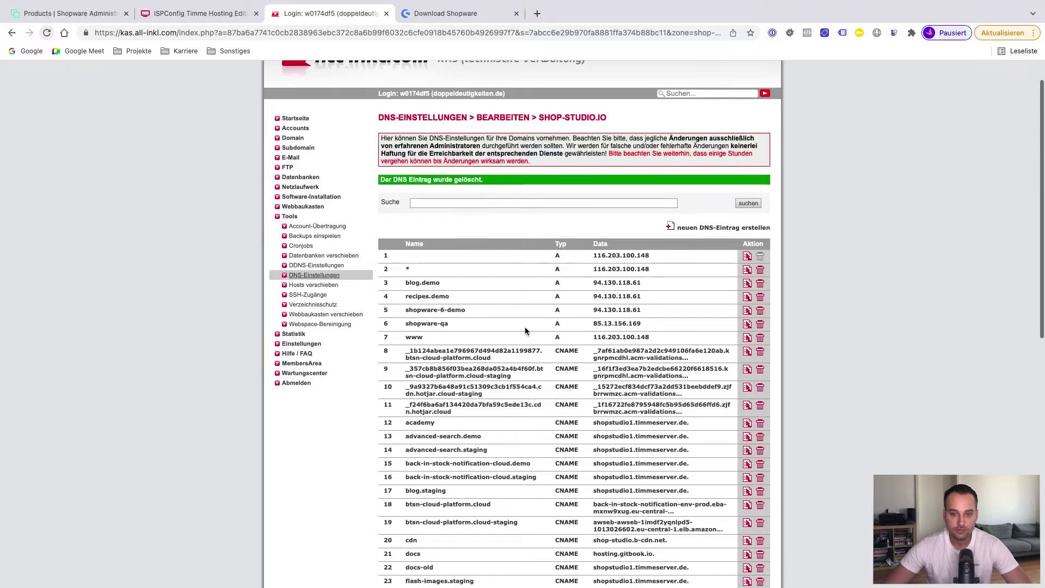
pyautogui.click(717, 228)
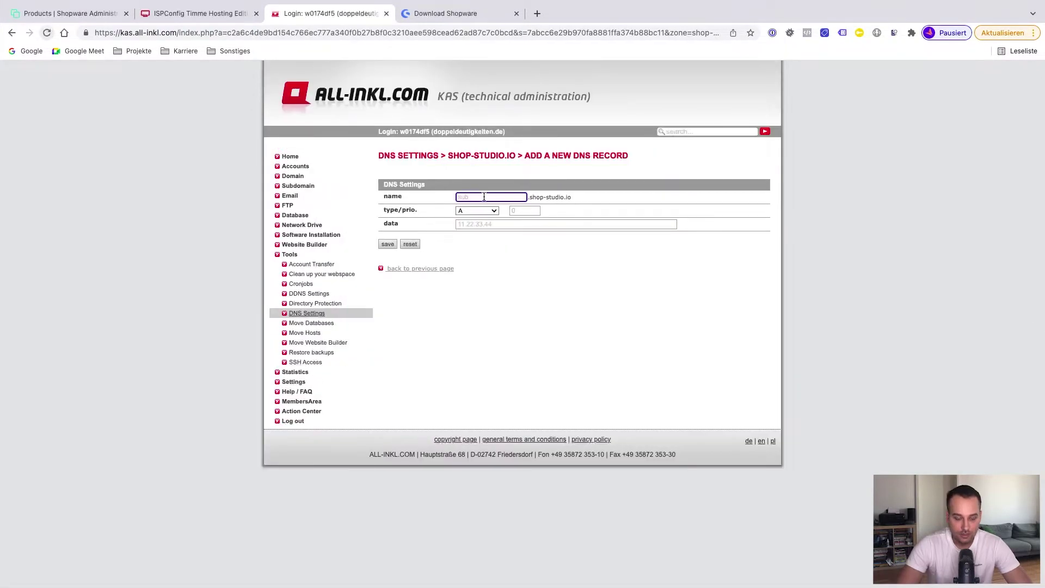
pyautogui.write('shopware-6-test')
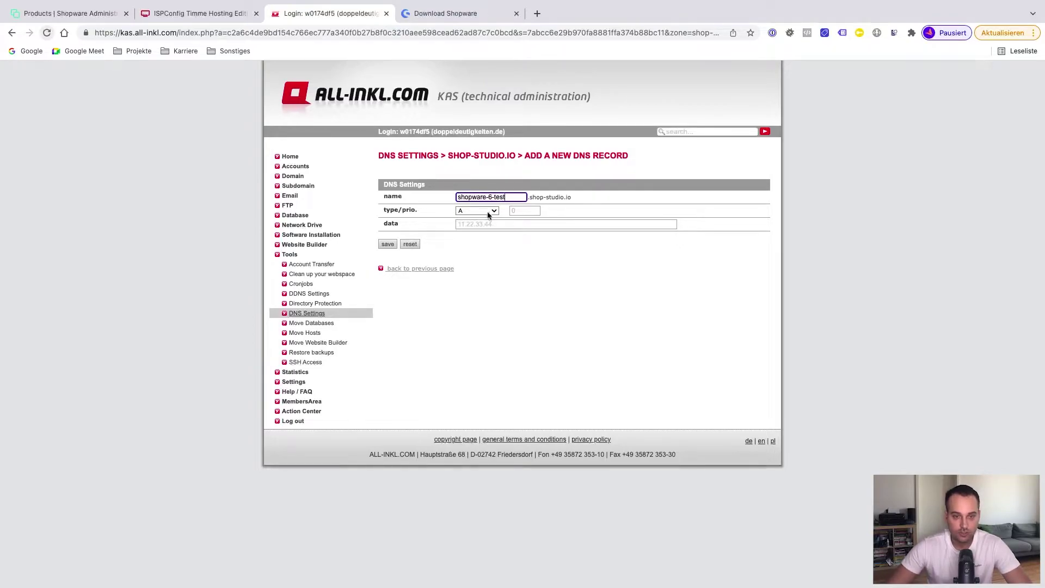
pyautogui.click(478, 214)
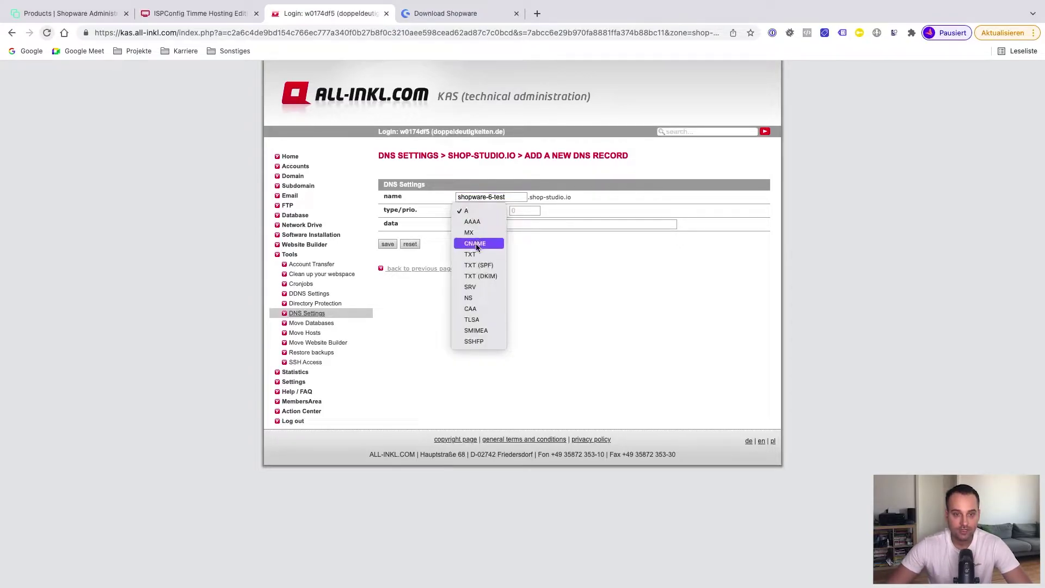
pyautogui.click(476, 243)
pyautogui.click(480, 226)
pyautogui.press('super+v')
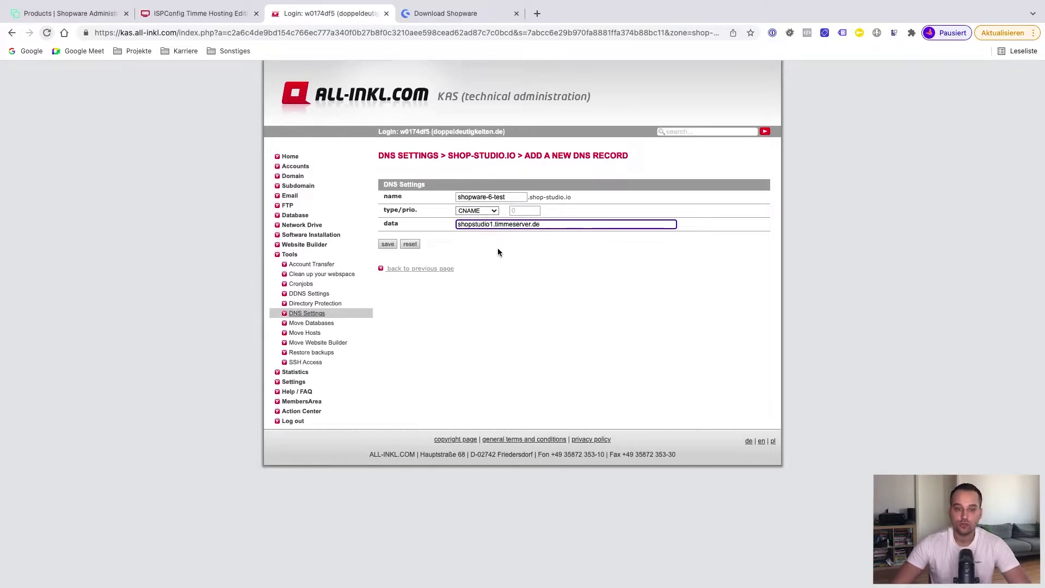
pyautogui.click(389, 244)
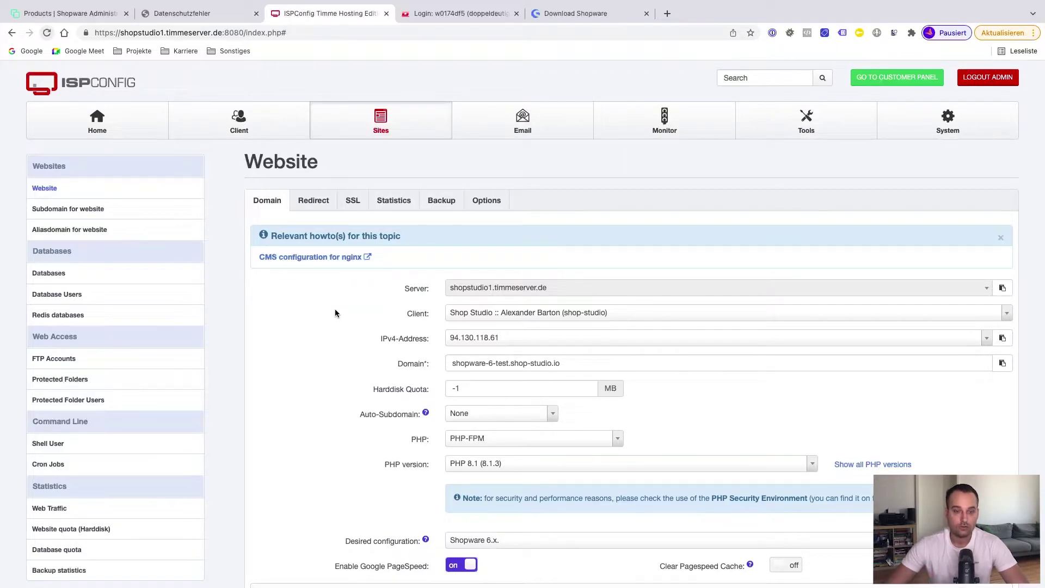
# Turn on SSL for shopware-6-test.shop-studio.io with Let's Encrypt as certificate authority
pyautogui.click(352, 201)
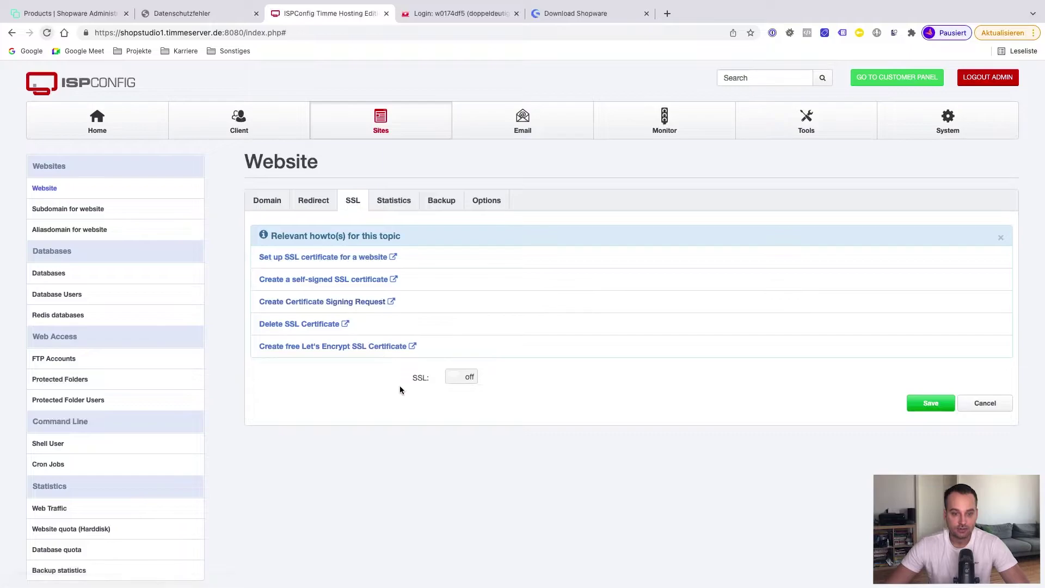
pyautogui.click(469, 379)
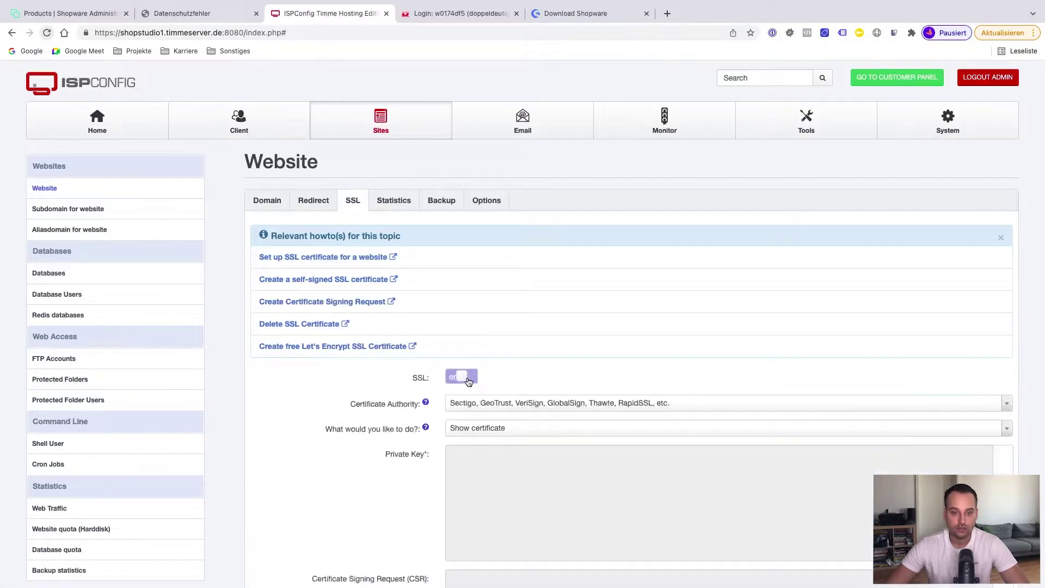
pyautogui.click(508, 412)
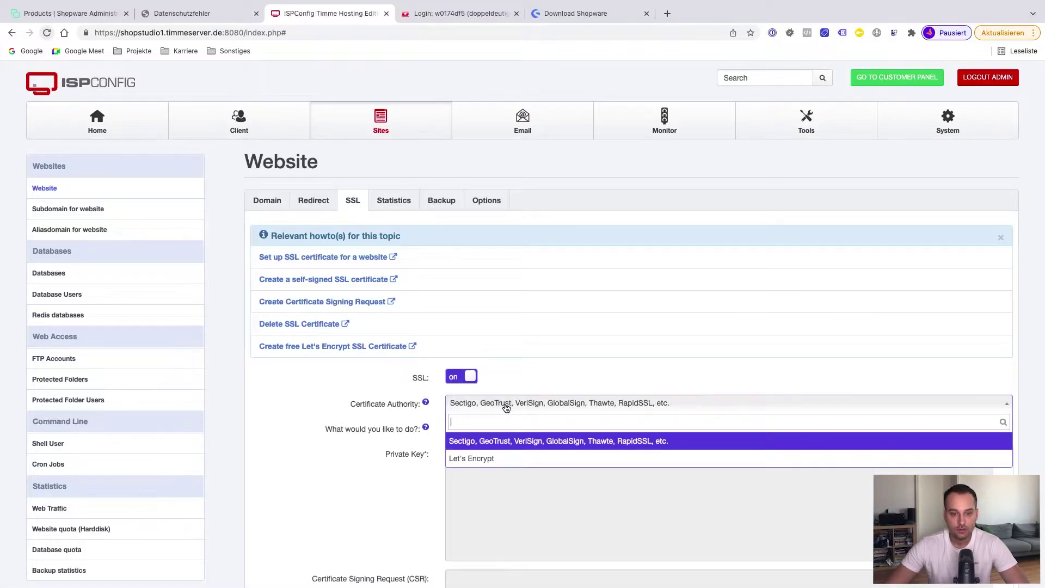
pyautogui.click(483, 457)
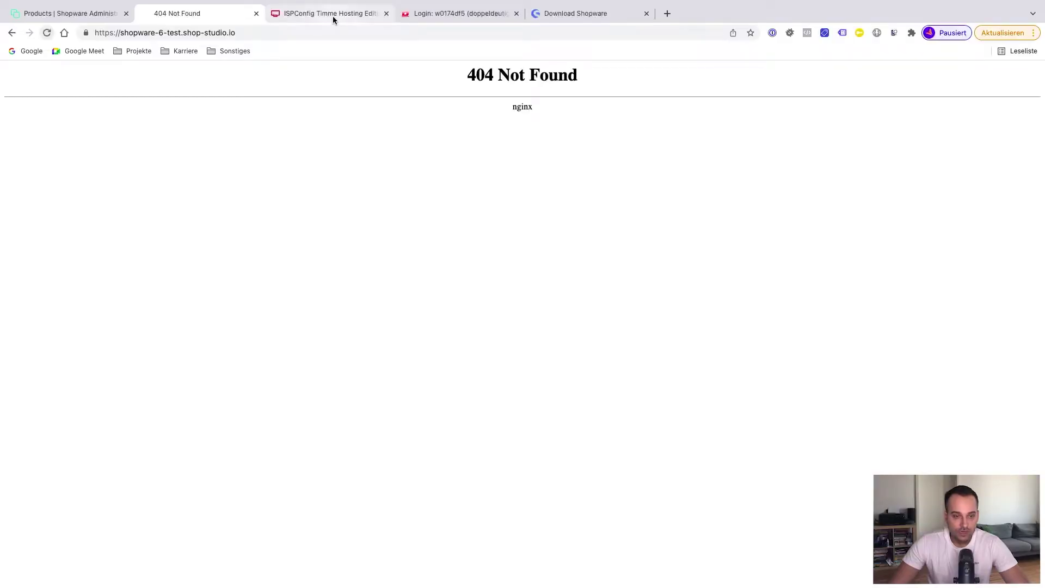
# Start a new shell user in ISPConfig assigned to the site shopware-6-test.shop-studio.io
pyautogui.click(333, 16)
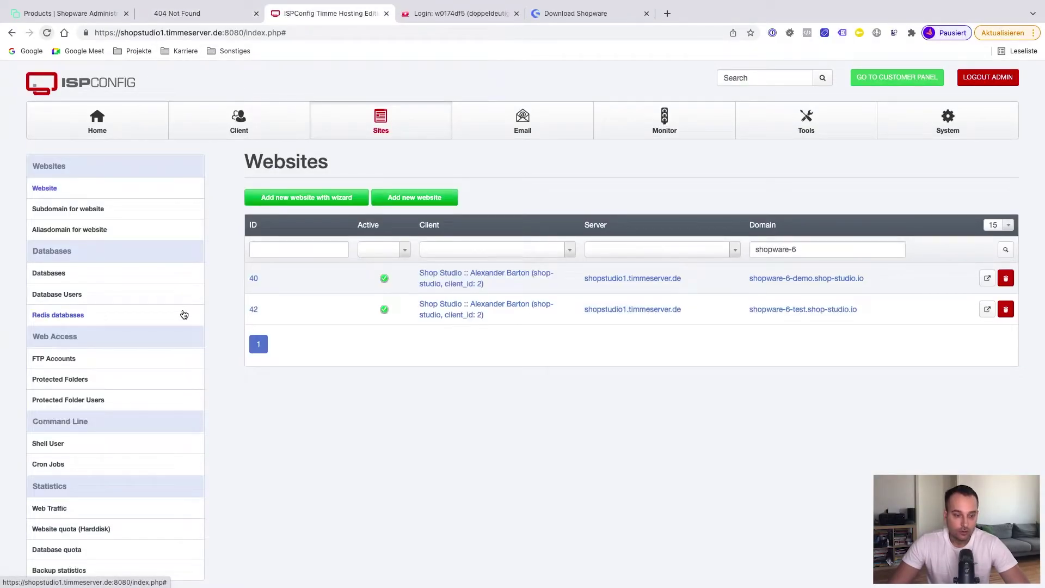
pyautogui.scroll(-1, 175, 416)
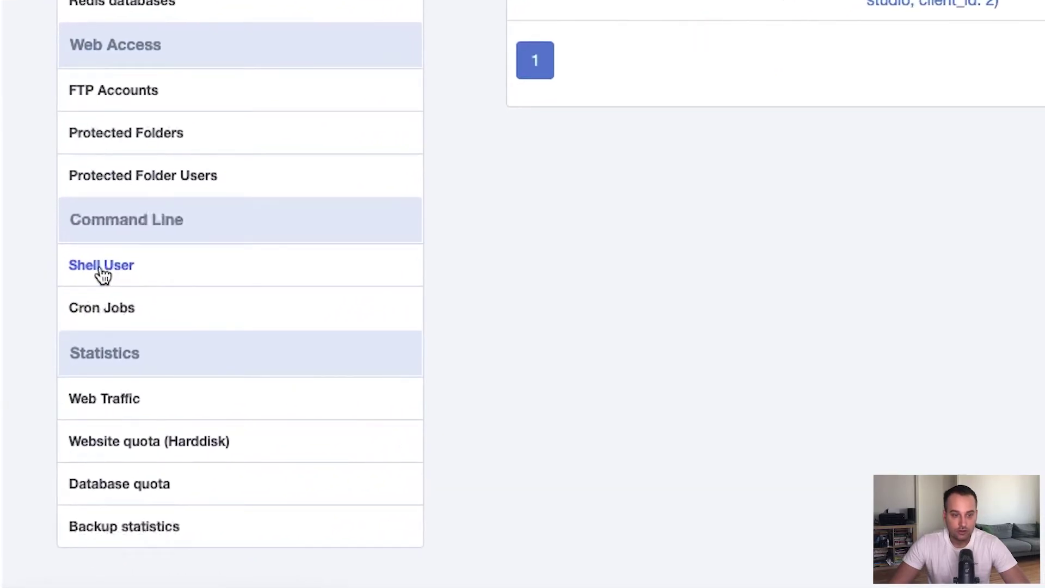
pyautogui.click(97, 275)
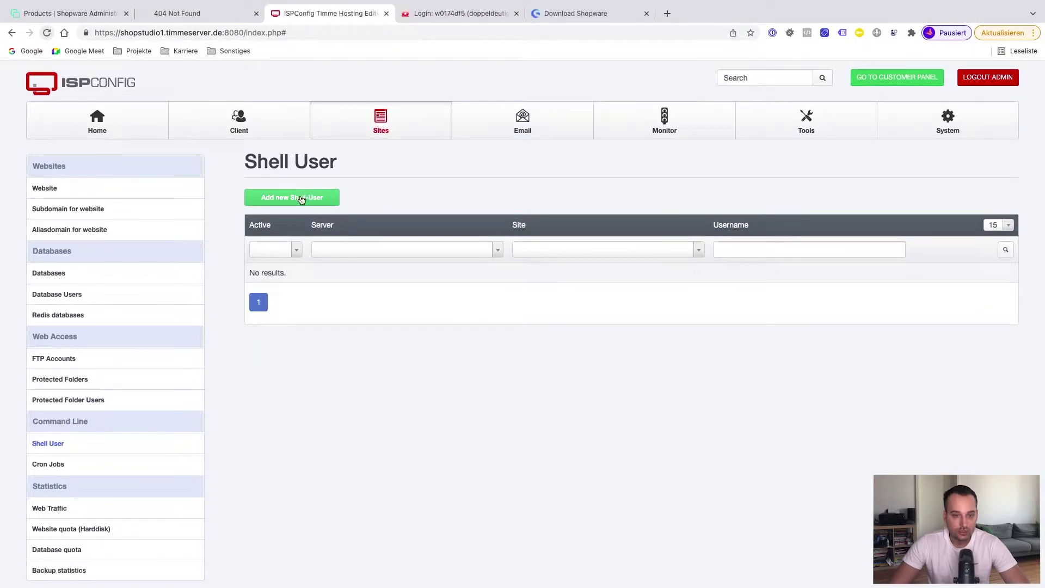
pyautogui.click(301, 199)
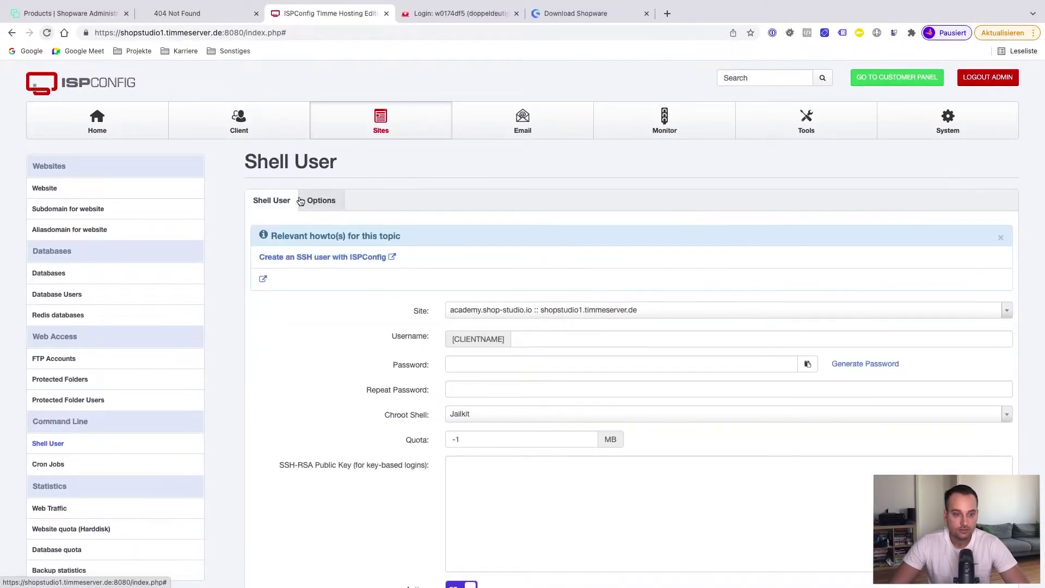
pyautogui.scroll(-1, 439, 343)
pyautogui.click(500, 269)
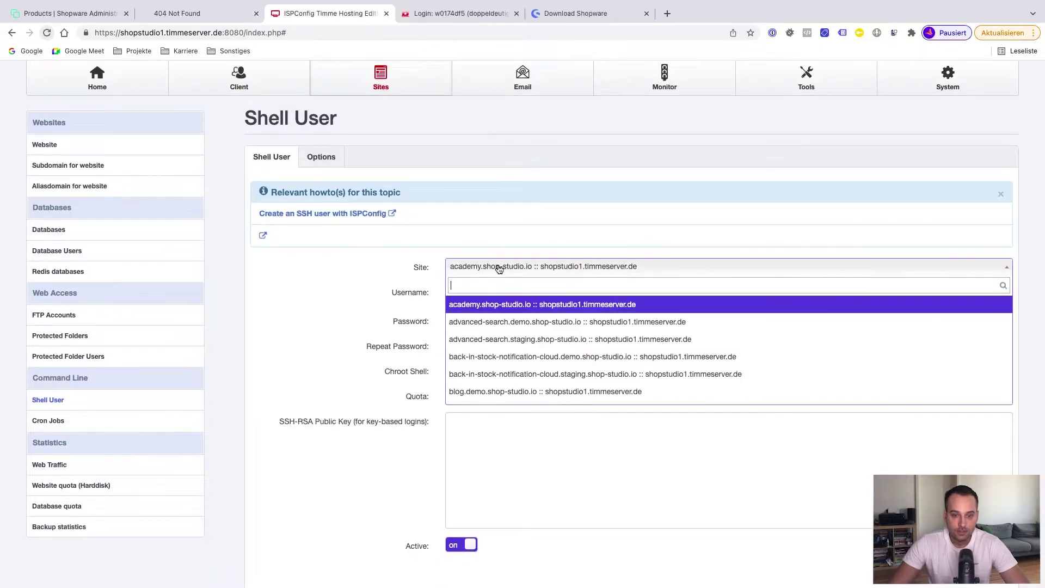
pyautogui.write('shopware')
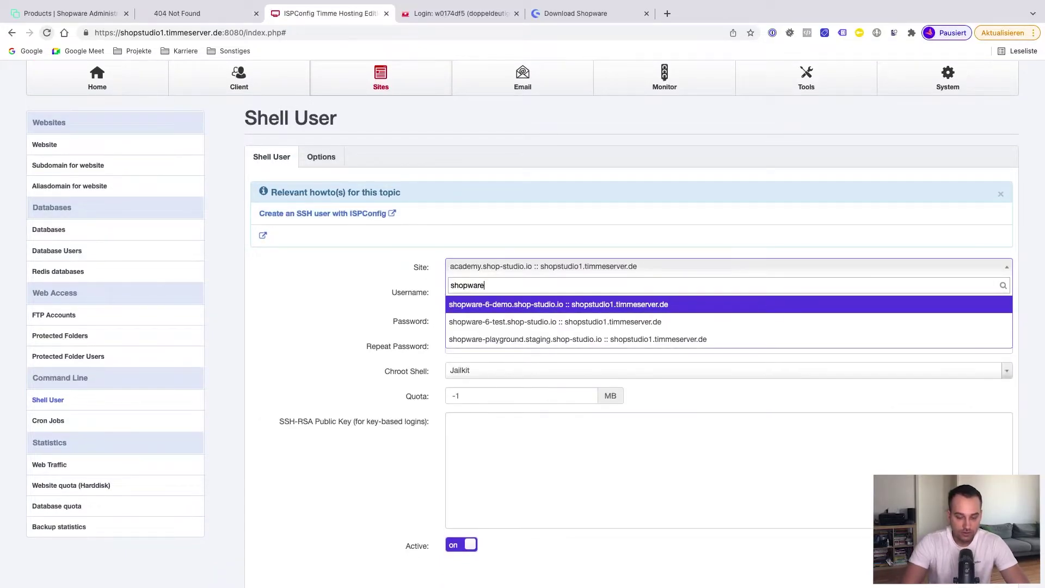
pyautogui.click(534, 322)
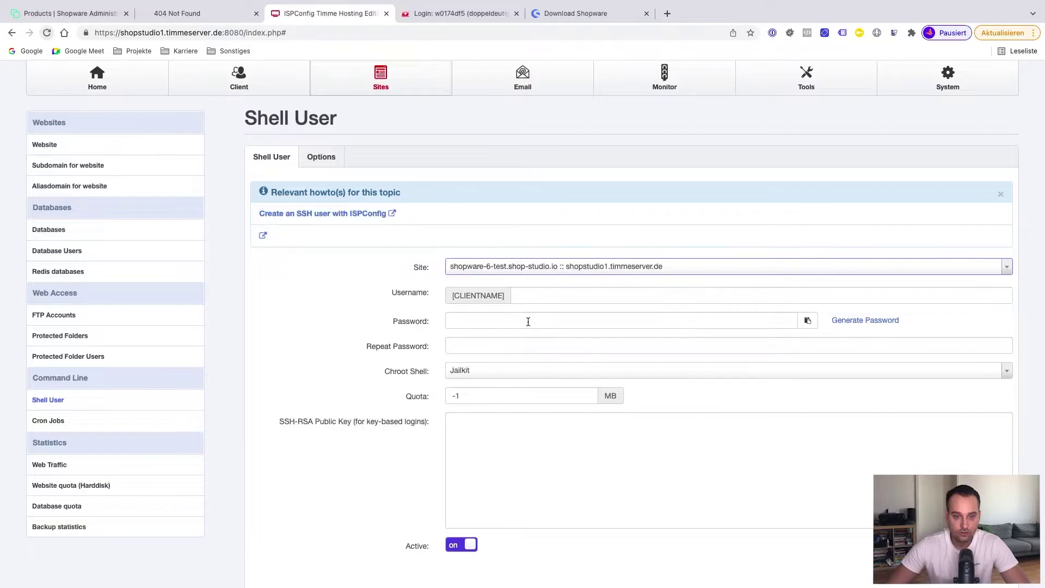
# Set the username to _shopware_6_test and generate a strong password
pyautogui.click(534, 295)
pyautogui.write('_s')
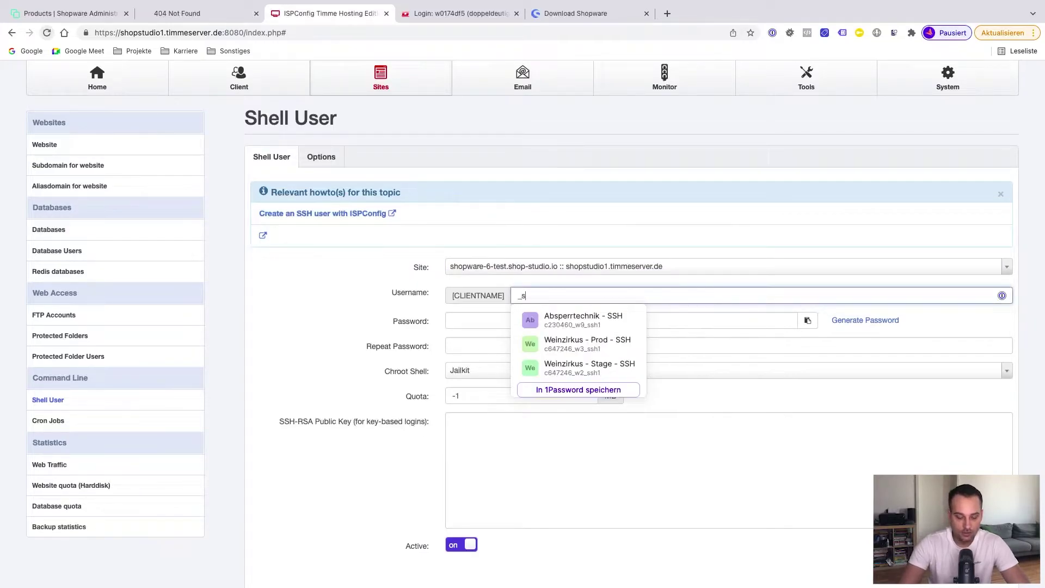
pyautogui.write('hopware_')
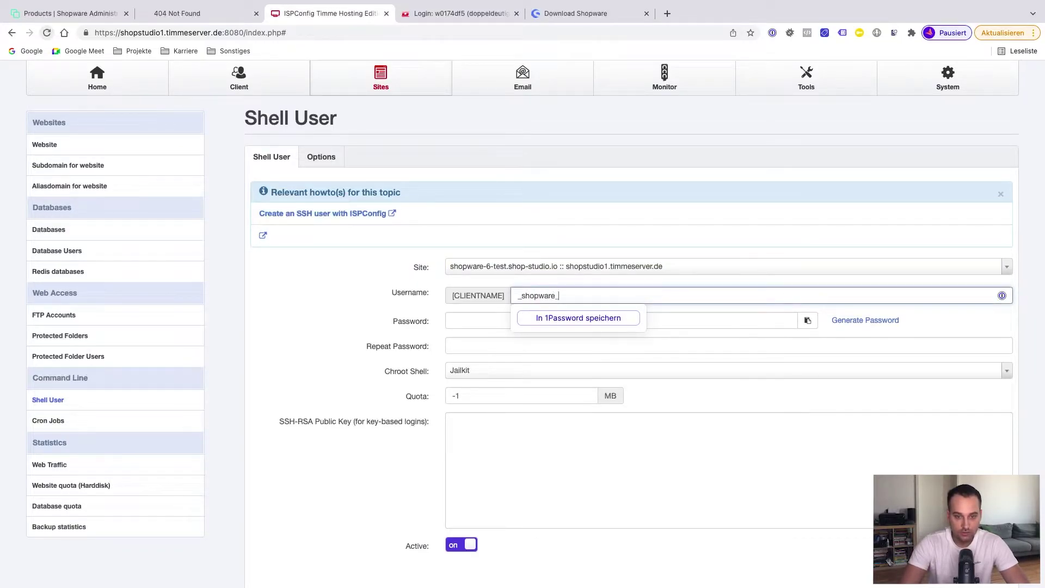
pyautogui.write('6_testr')
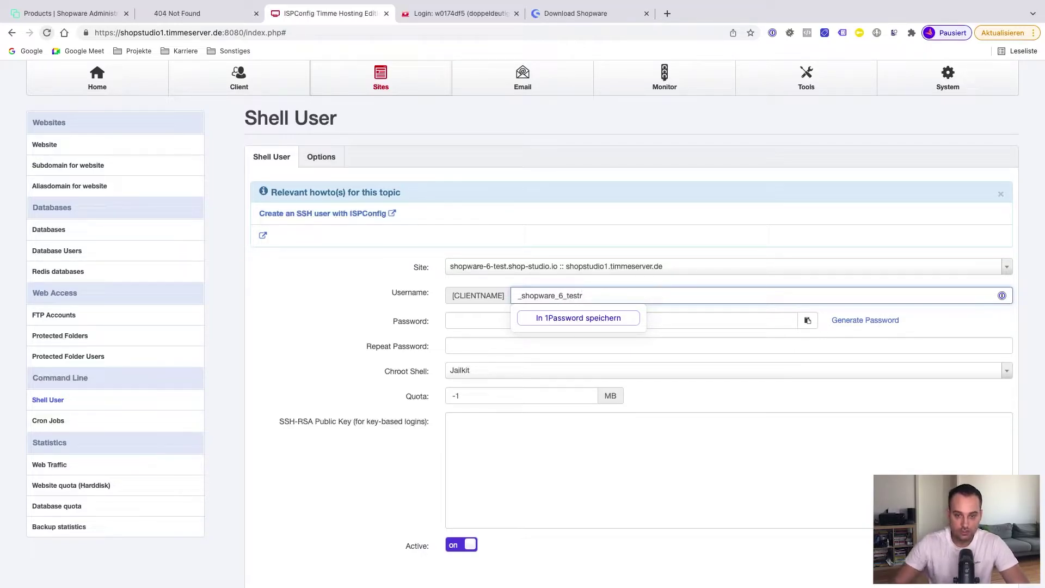
pyautogui.press('BackSpace')
pyautogui.click(475, 325)
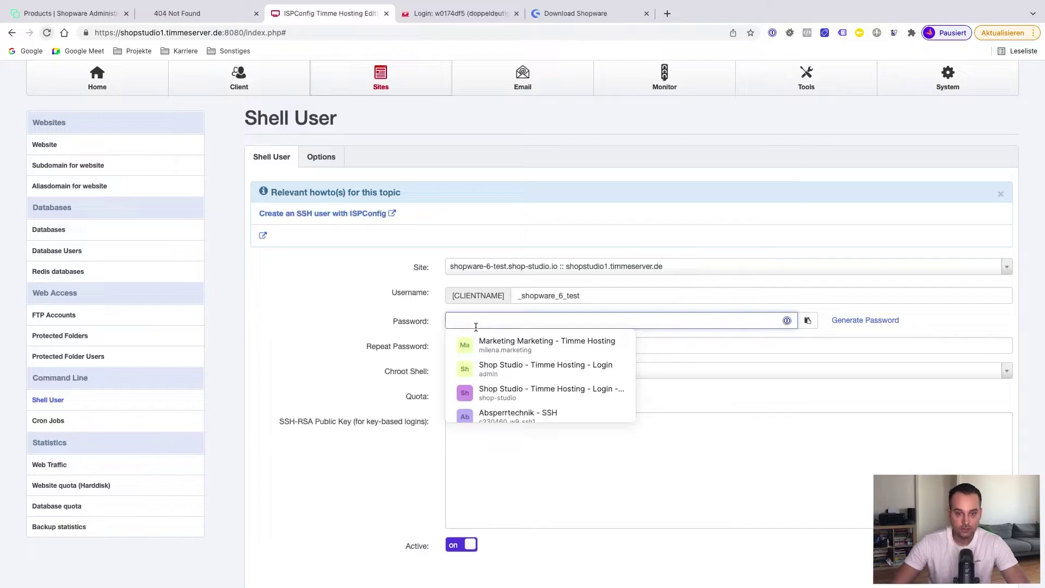
pyautogui.scroll(-1, 476, 326)
pyautogui.click(847, 289)
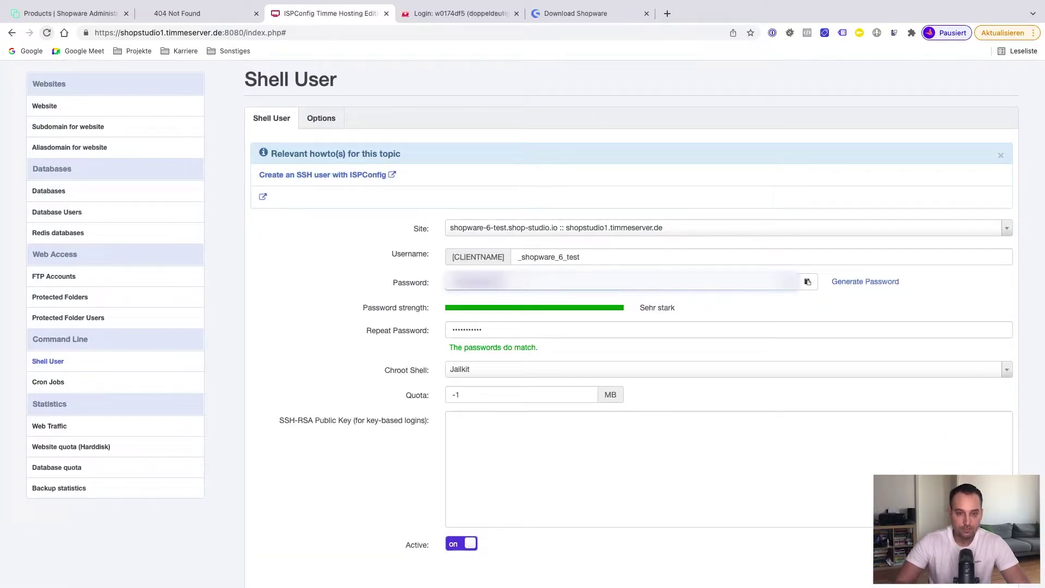
pyautogui.scroll(-1, 520, 285)
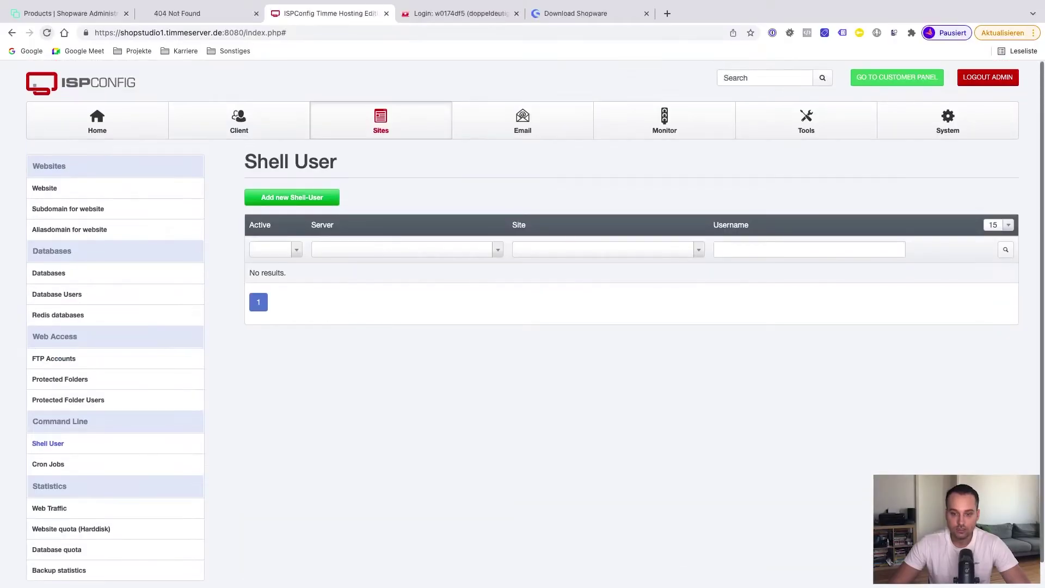
# Filter the shell users by site, searching 'shopwa' to select shopware-6-test.shop-studio.io
pyautogui.click(607, 247)
pyautogui.write('sopwa')
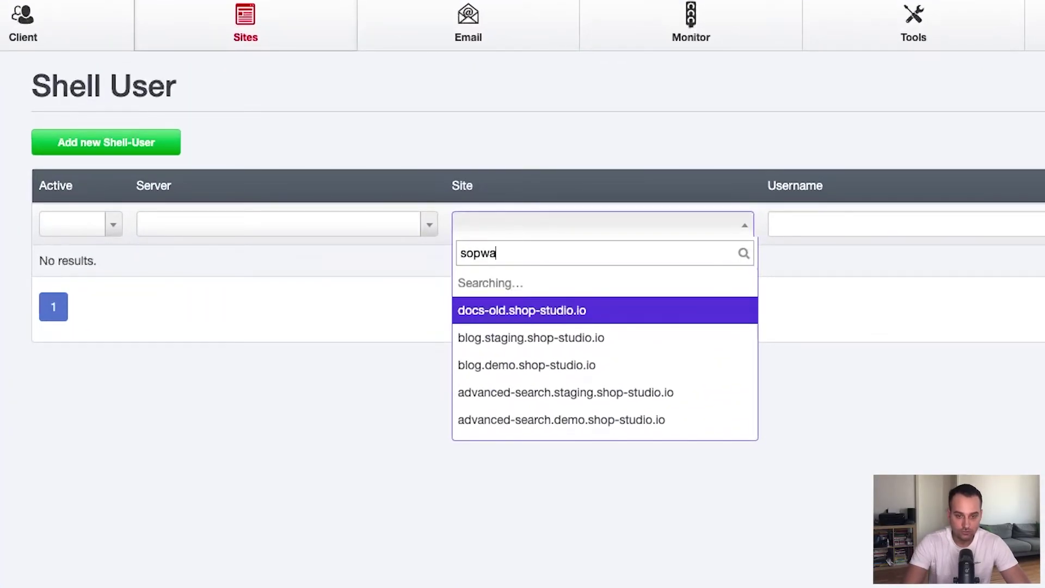
pyautogui.press('BackSpace')
pyautogui.press('BackSpace')
pyautogui.press('BackSpace')
pyautogui.press('BackSpace')
pyautogui.write('hop')
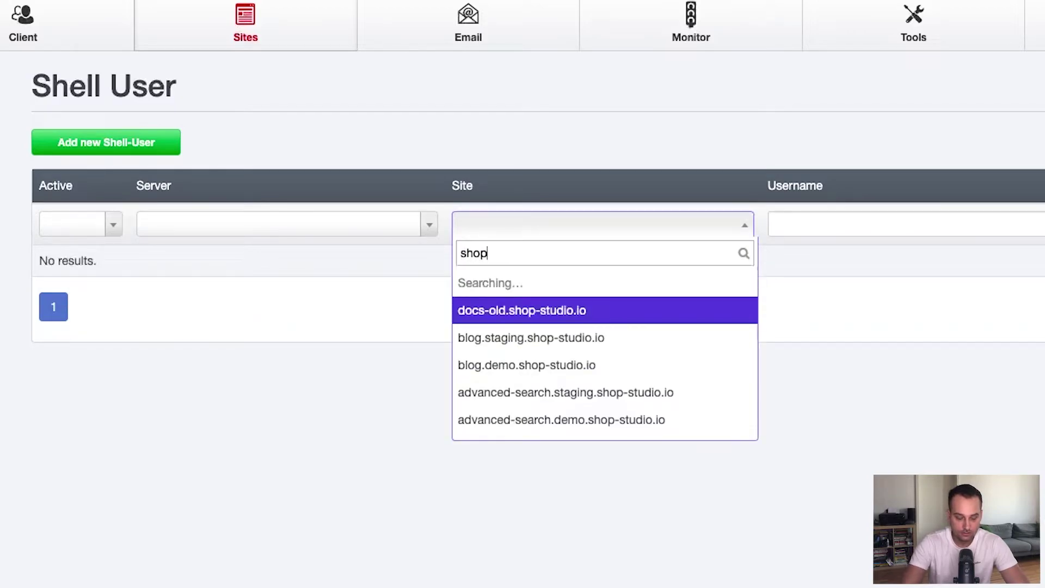
pyautogui.write('wa')
pyautogui.click(500, 337)
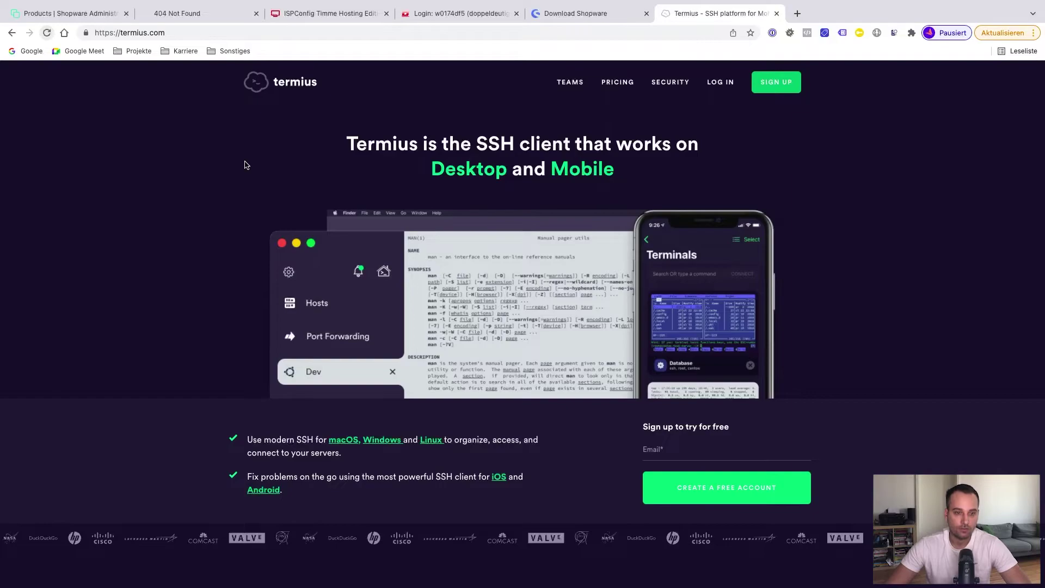
# In Termius, add a group named 'Shopware 6 Test' inside Shop Studio
pyautogui.hotkey('ctrl', 'Right')
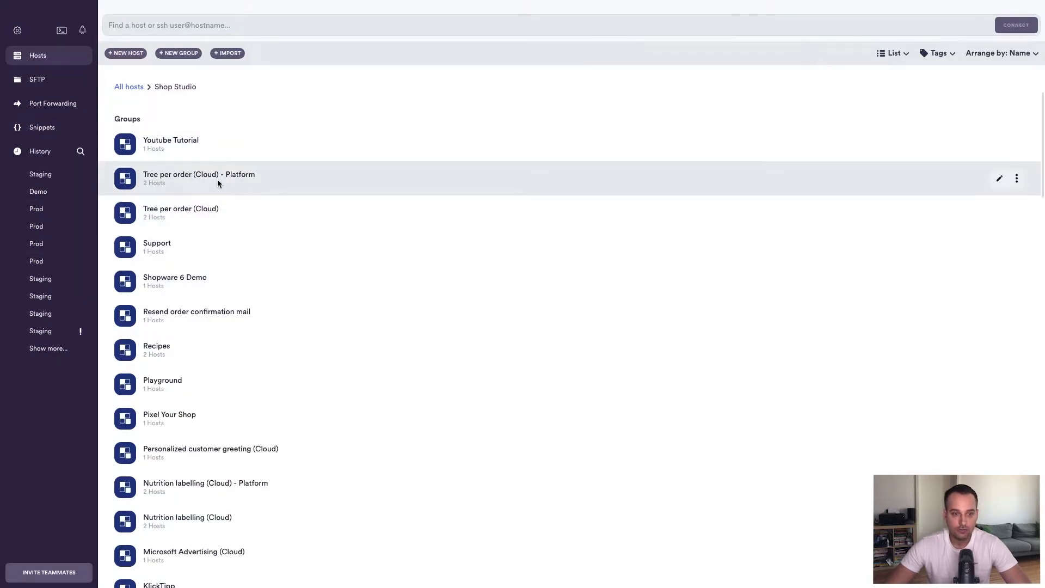
pyautogui.click(183, 53)
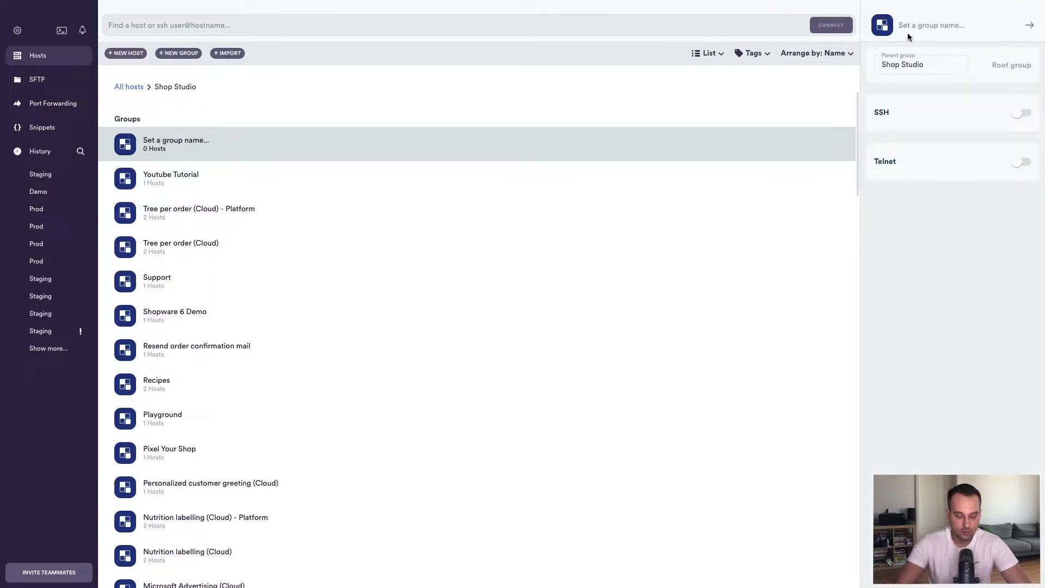
pyautogui.write('Shopware')
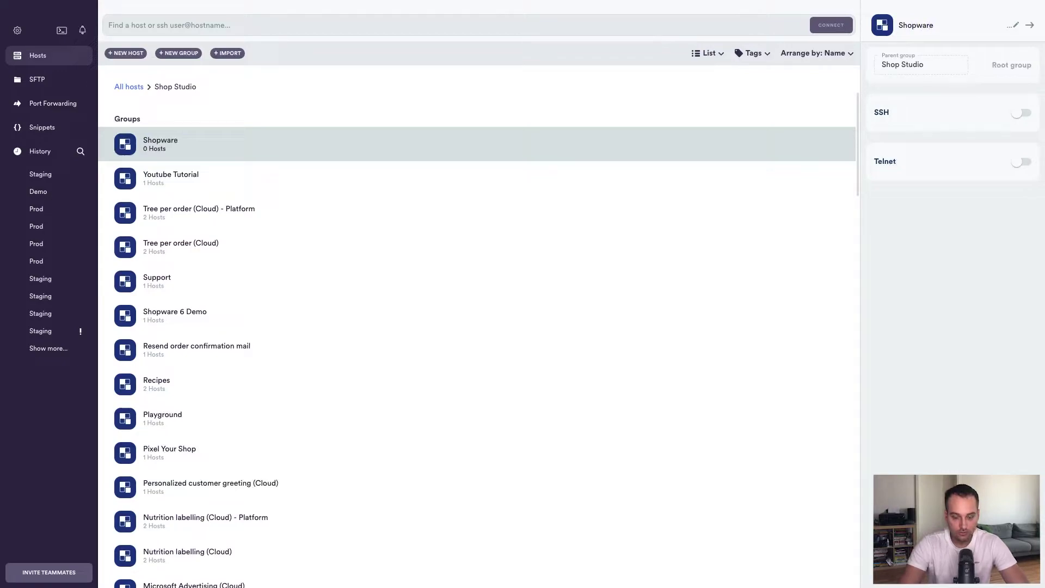
pyautogui.write(' 6 Test')
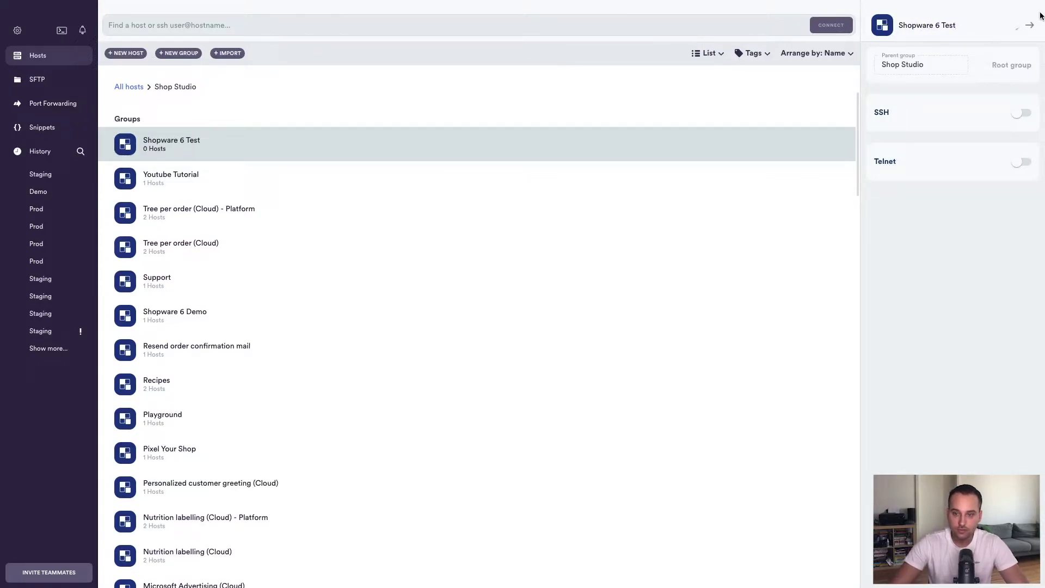
pyautogui.click(1029, 27)
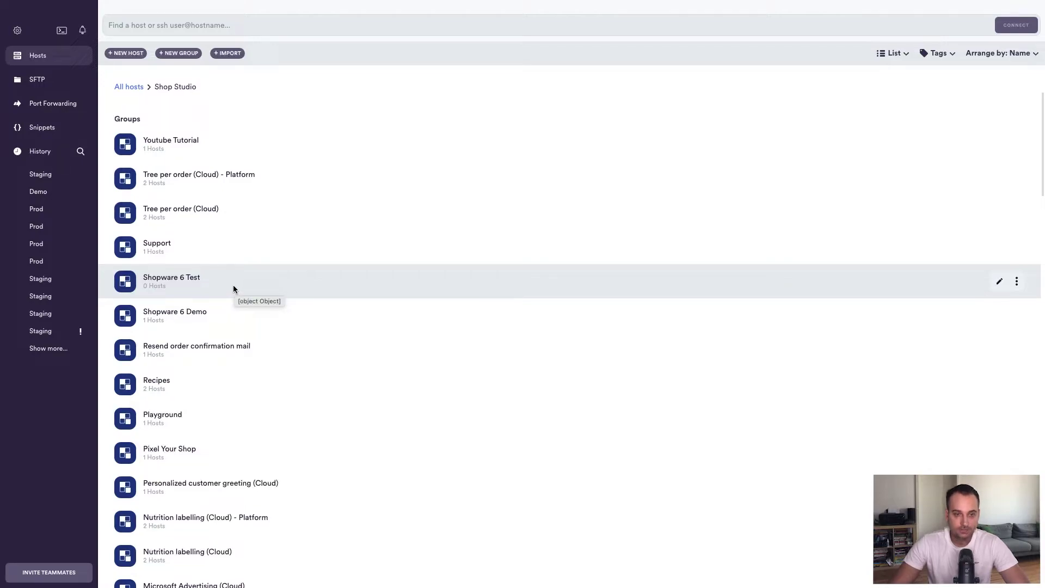
# In the Shopware 6 Test group, add host shopware-6-test.shop-studio.io and paste the shell password
pyautogui.click(233, 287)
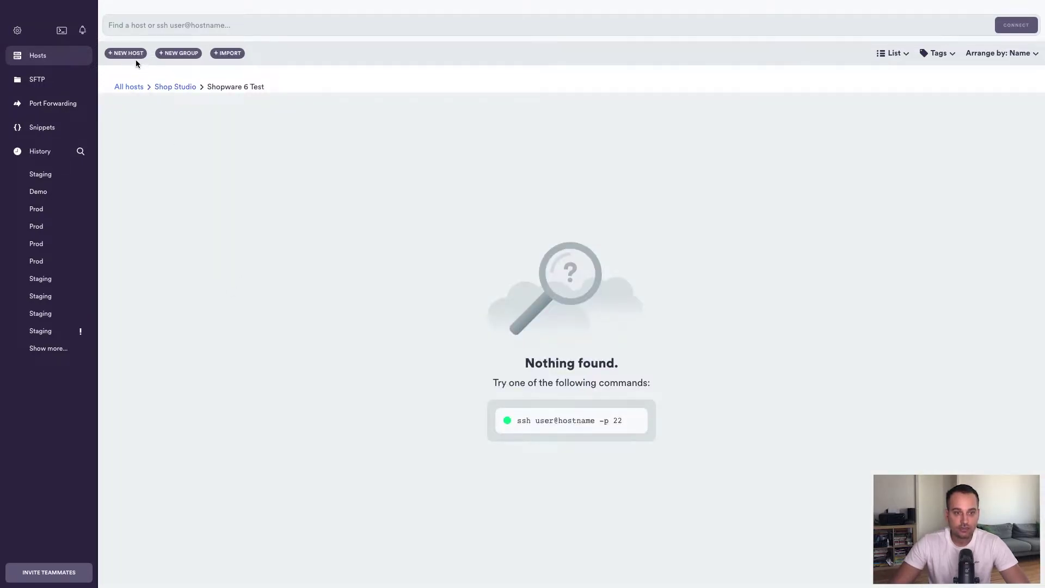
pyautogui.click(132, 55)
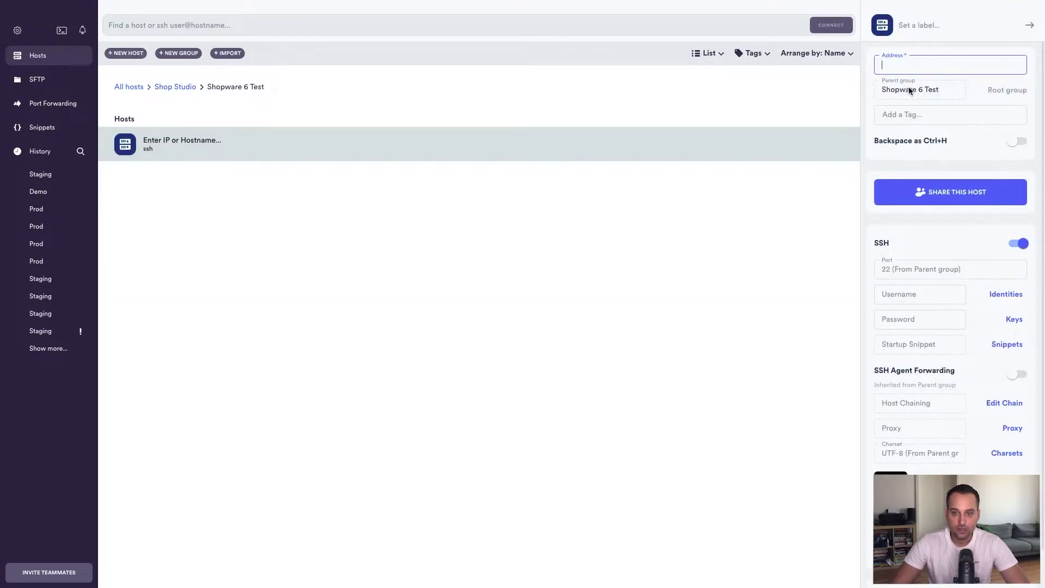
pyautogui.write('shopwa')
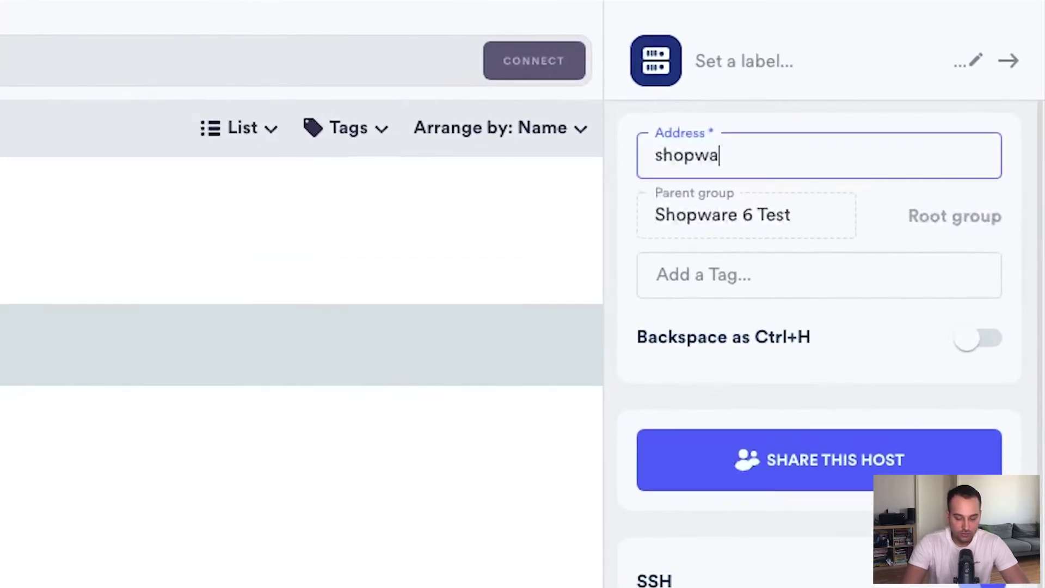
pyautogui.write('re-6-test.shop-s')
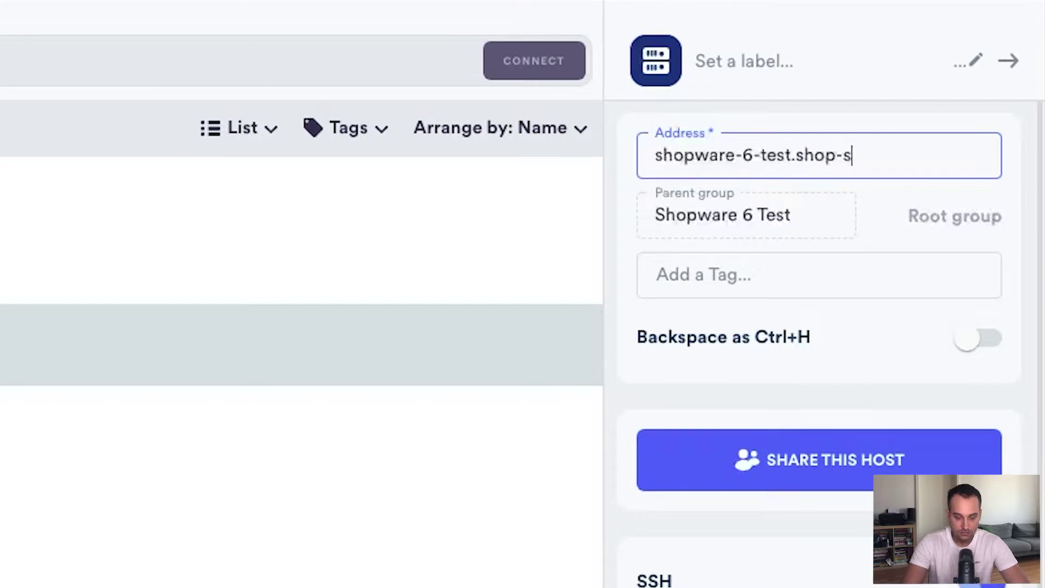
pyautogui.write('tudio.io')
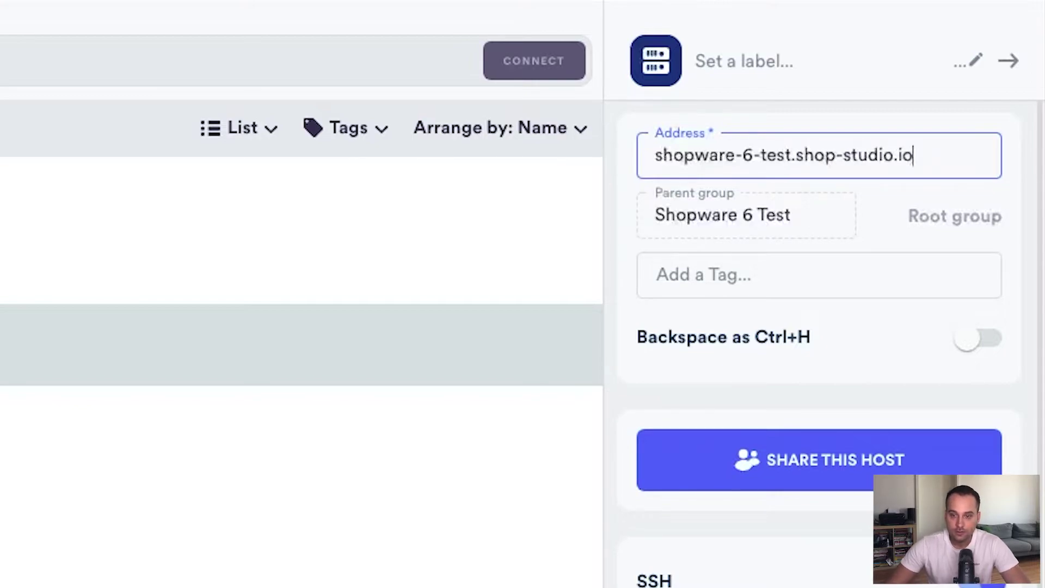
pyautogui.scroll(-3, 819, 348)
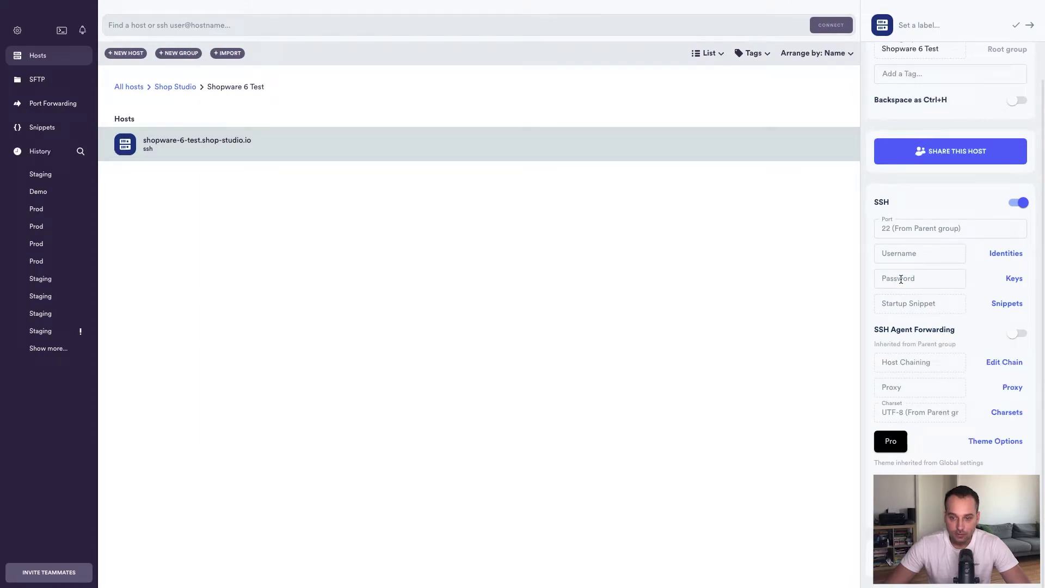
pyautogui.click(901, 279)
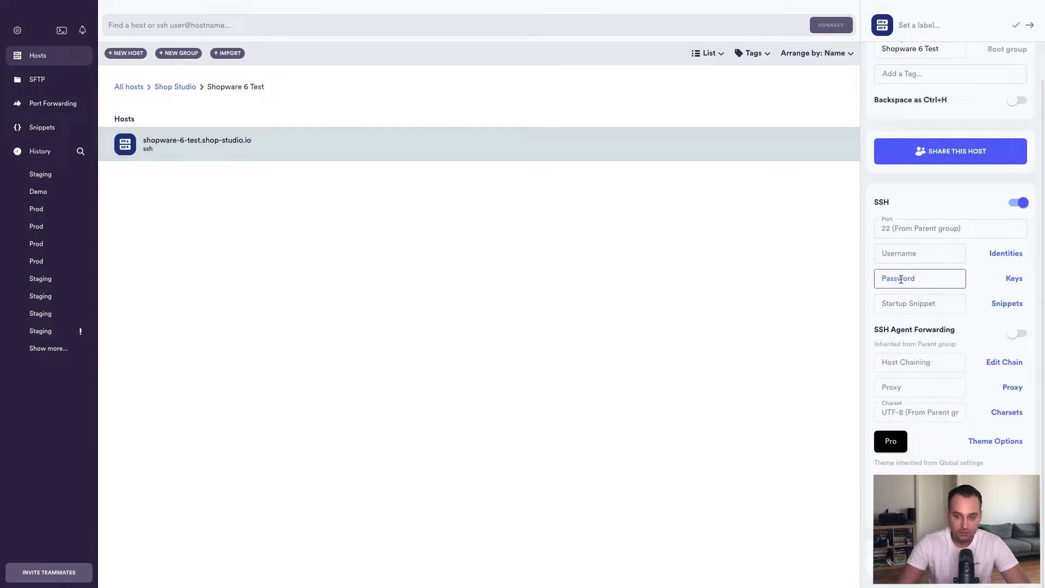
pyautogui.hotkey('ctrl', 'v')
# Copy the shell username from ISPConfig into the host's username field and save the host
pyautogui.click(911, 258)
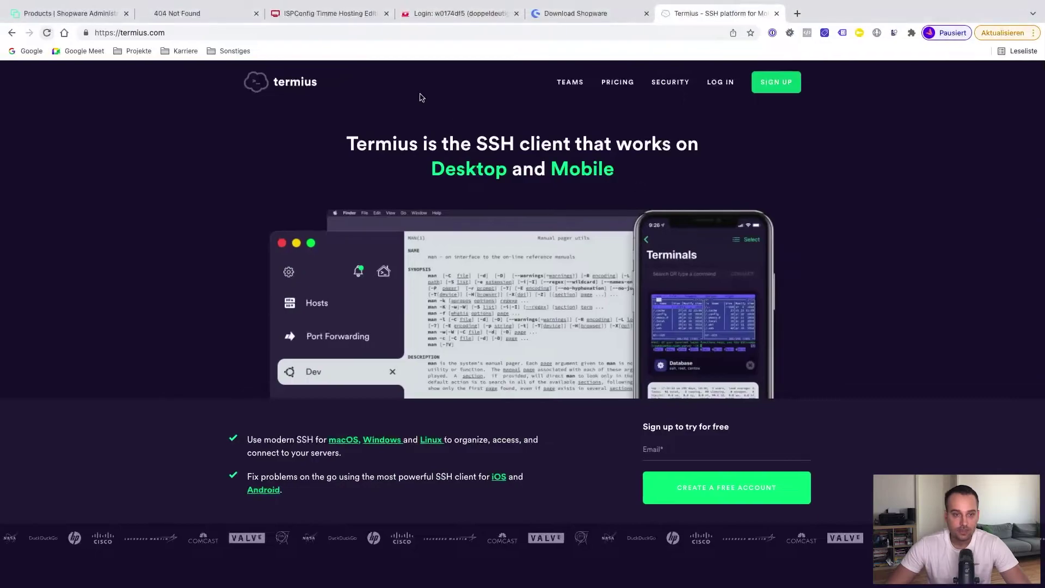
pyautogui.click(314, 19)
pyautogui.moveTo(818, 276); pyautogui.dragTo(715, 277)
pyautogui.rightClick(714, 277)
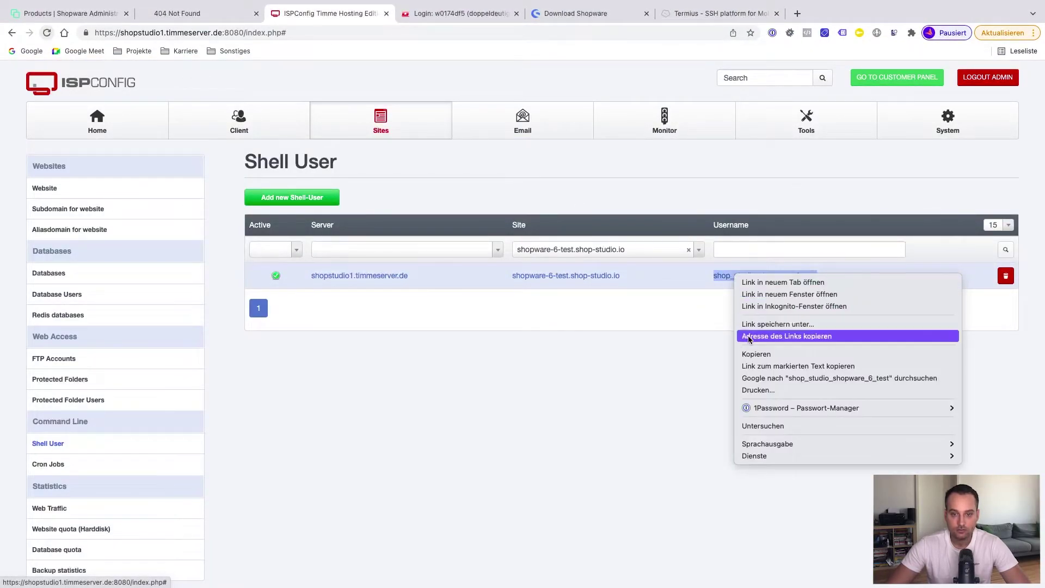
pyautogui.click(750, 355)
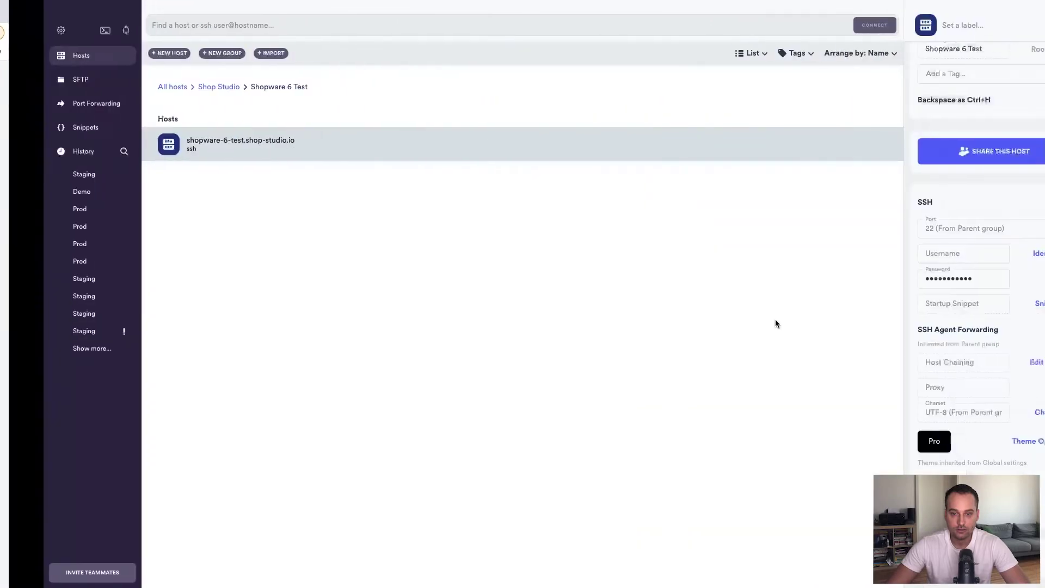
pyautogui.click(963, 253)
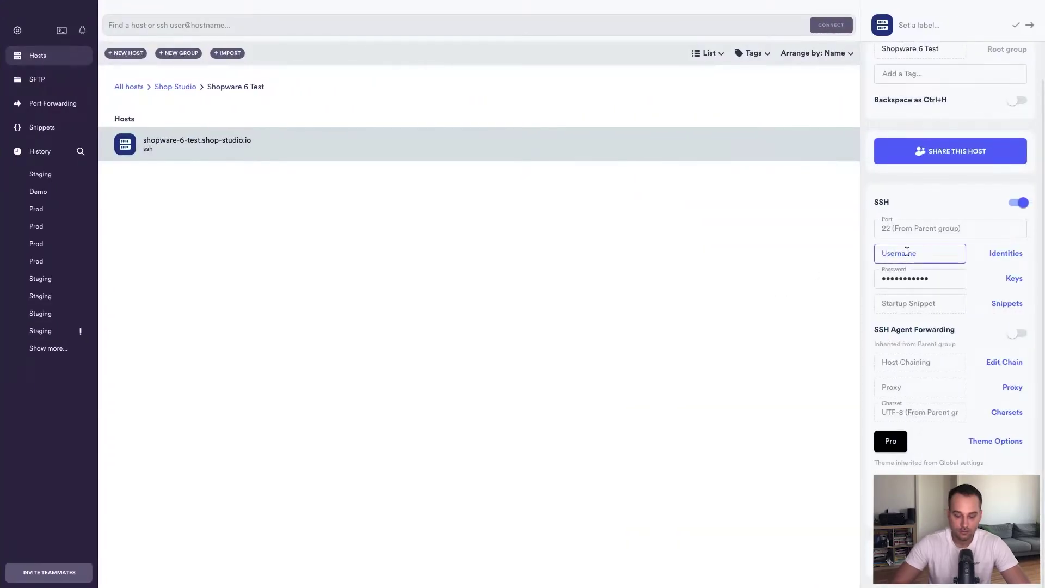
pyautogui.press('super+v')
pyautogui.scroll(1, 996, 360)
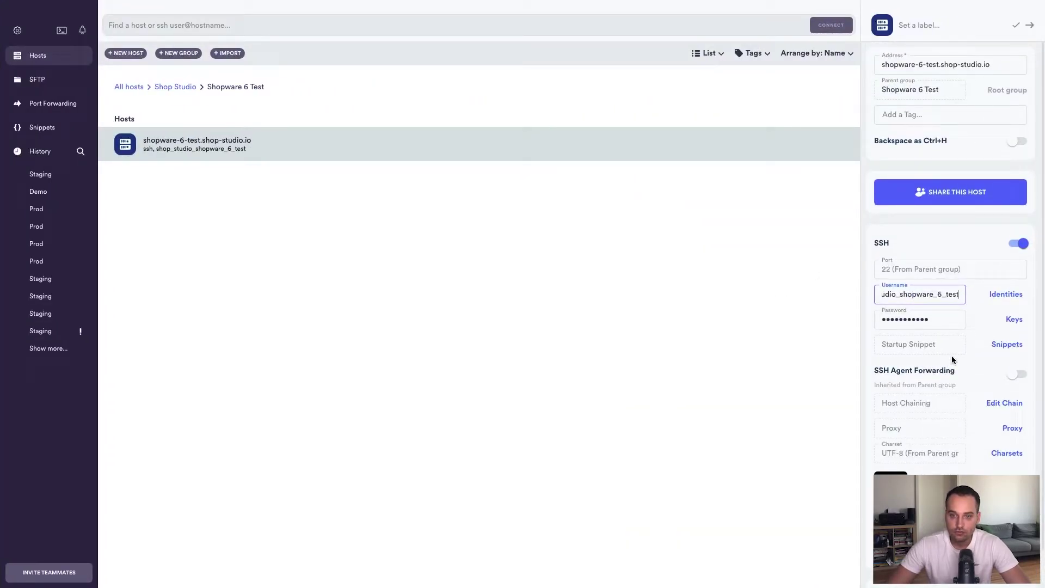
pyautogui.click(1030, 25)
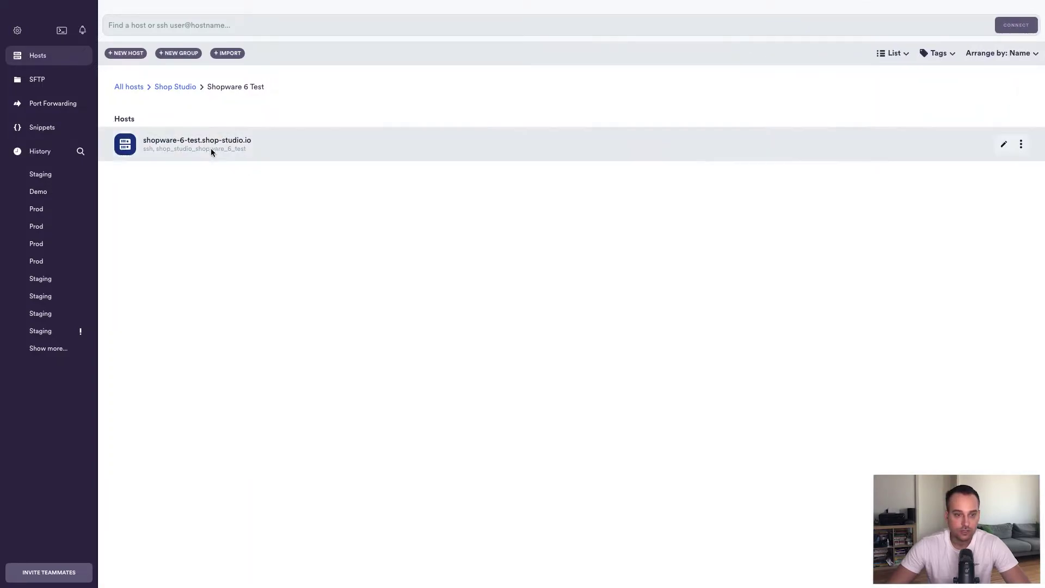
# Connect to the shopware-6-test host over SSH and run pwd to confirm the home directory
pyautogui.doubleClick(208, 148)
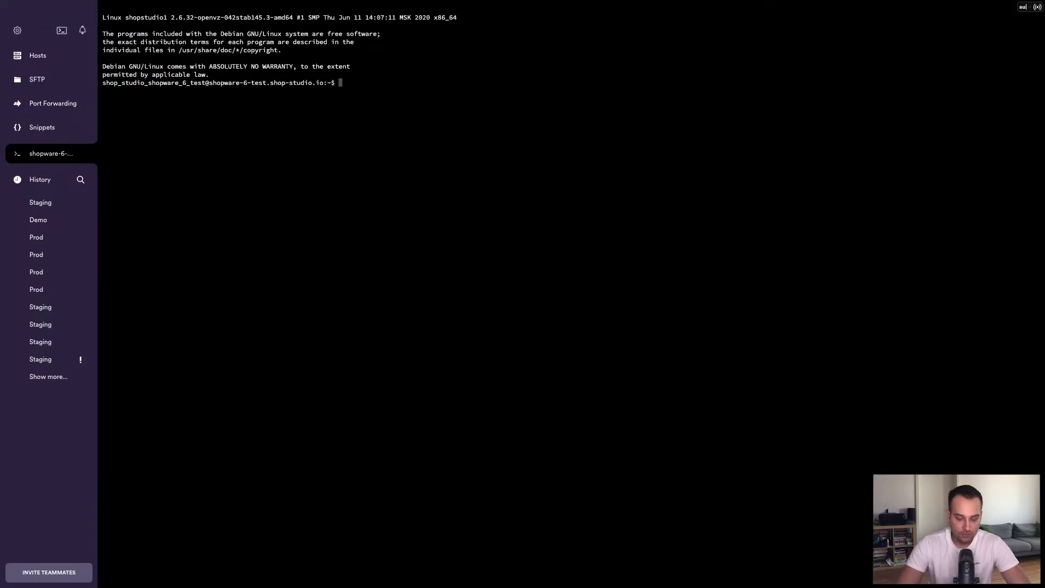
pyautogui.write('pwd')
pyautogui.press('Return')
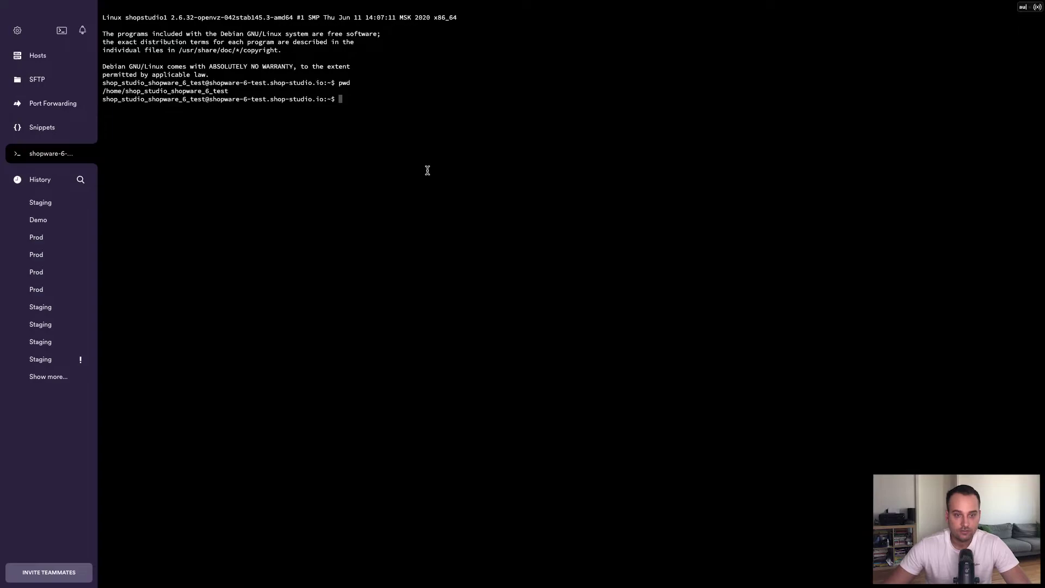
pyautogui.hotkey('ctrl', 'Left')
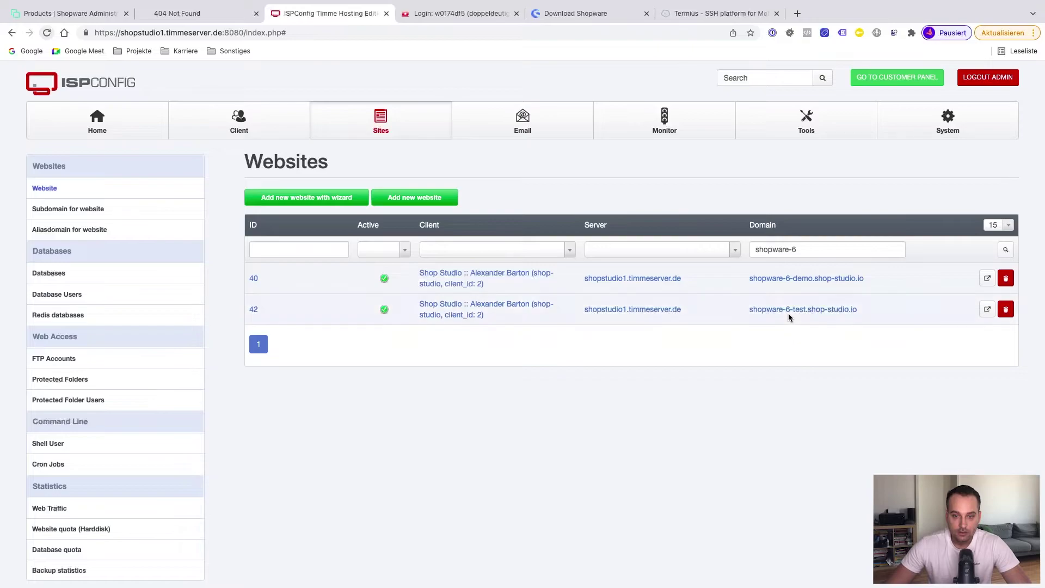
# Copy the document root /var/www/shopware-6-test.shop-studio.io/web/ from the website's extended settings
pyautogui.click(789, 314)
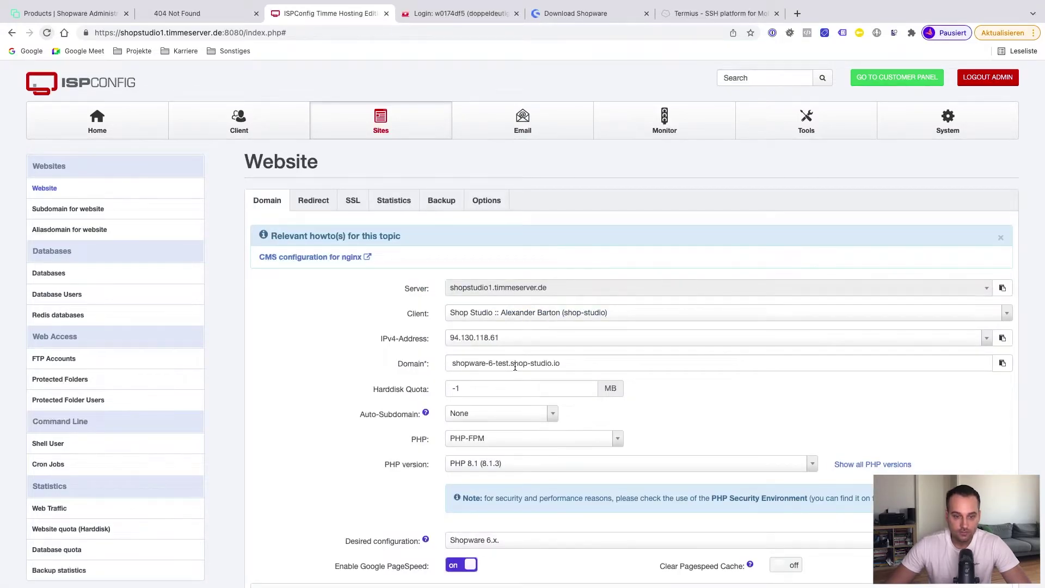
pyautogui.scroll(-3, 515, 367)
pyautogui.click(303, 486)
pyautogui.scroll(-6, 412, 471)
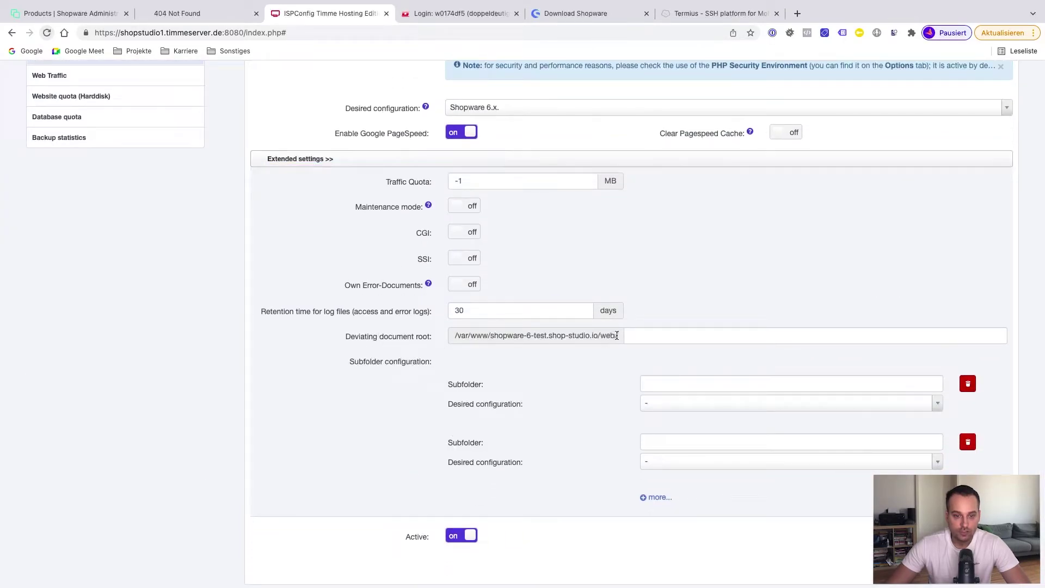
pyautogui.moveTo(614, 336); pyautogui.dragTo(451, 338)
pyautogui.rightClick(478, 335)
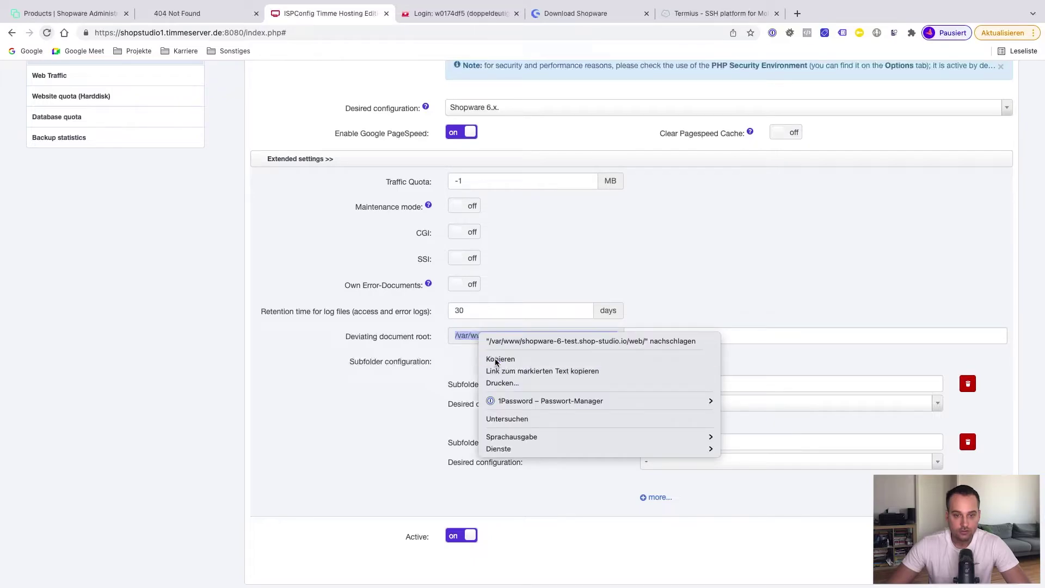
pyautogui.click(496, 359)
# In the terminal, cd into the pasted web directory and list its files
pyautogui.press('super+Tab')
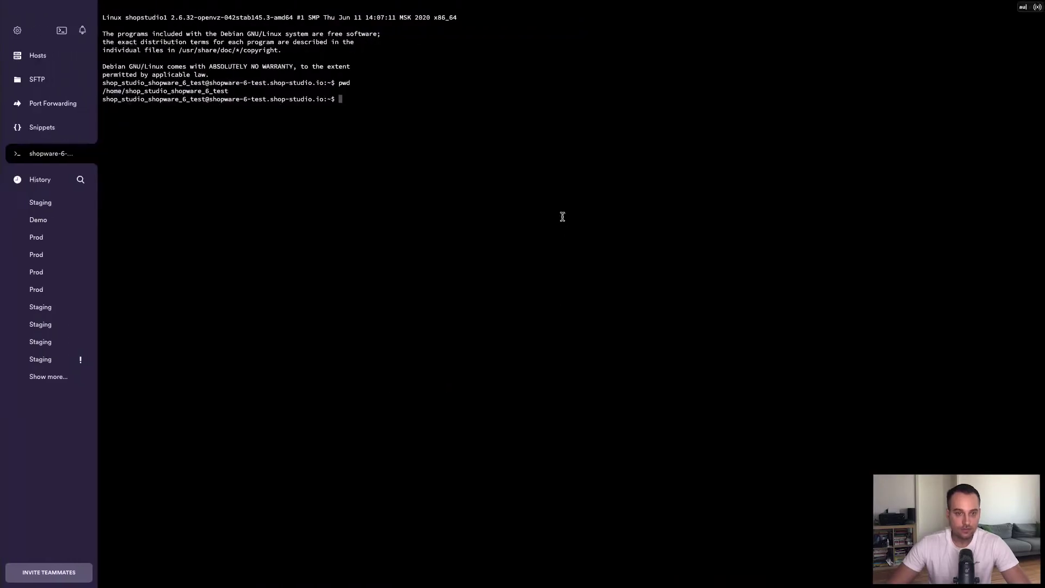
pyautogui.write('cd')
pyautogui.press('super+v')
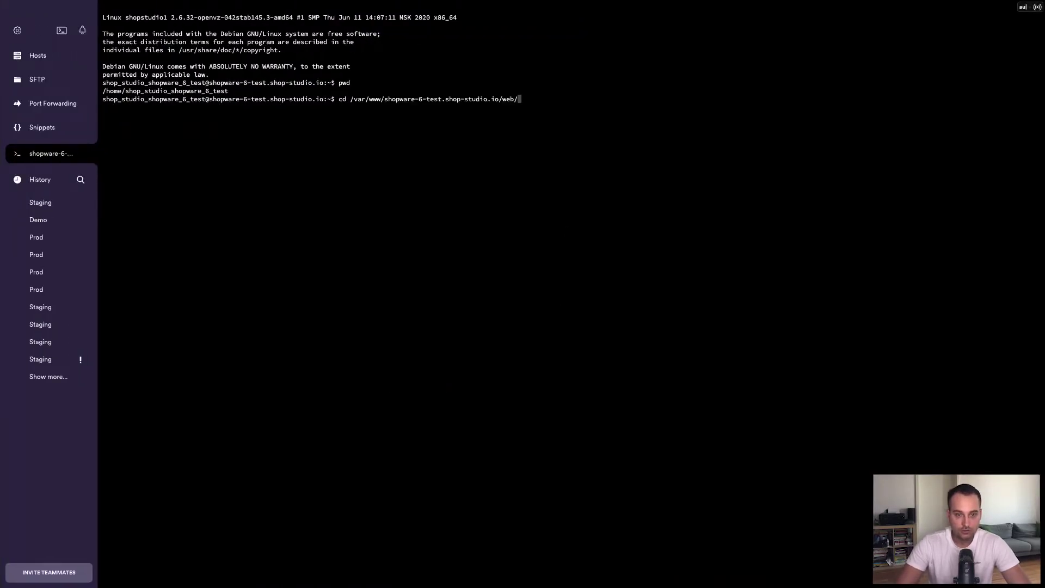
pyautogui.press('Return')
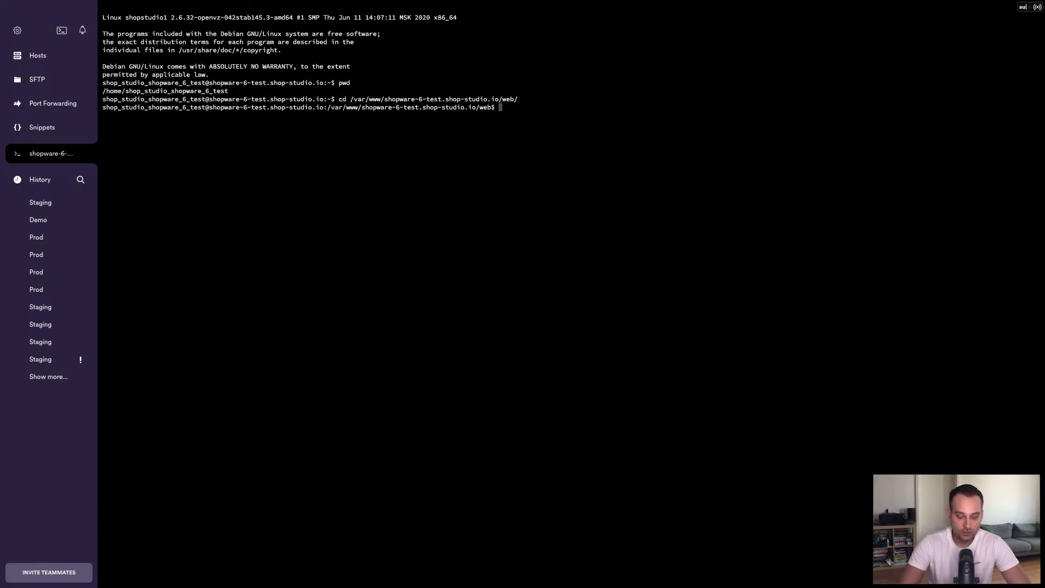
pyautogui.press('Return')
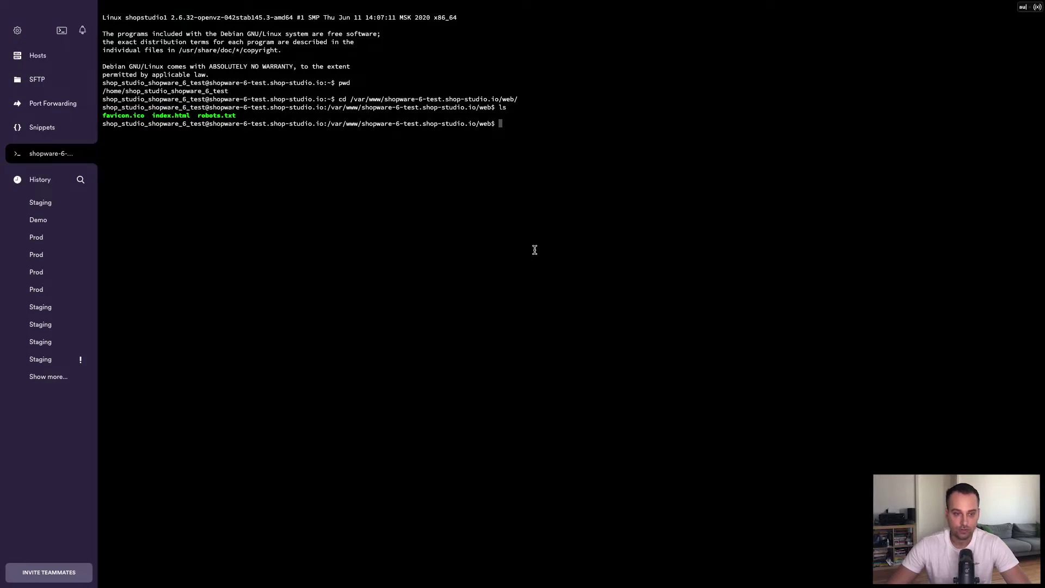
# Delete all files with 'rm -rf * .*' and verify with ls that the folder is empty
pyautogui.write('rm')
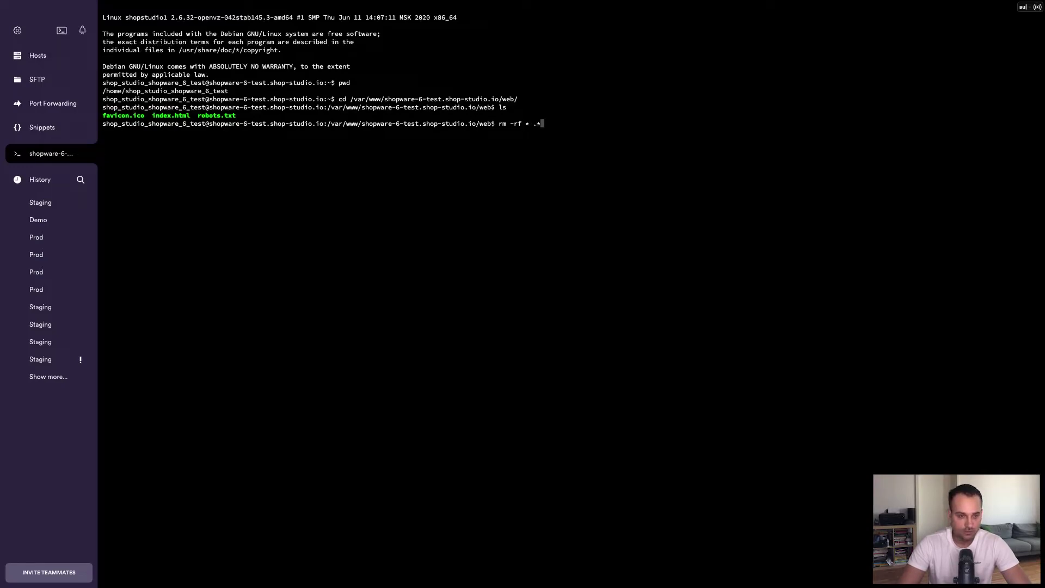
pyautogui.write('-rf * .*')
pyautogui.press('Return')
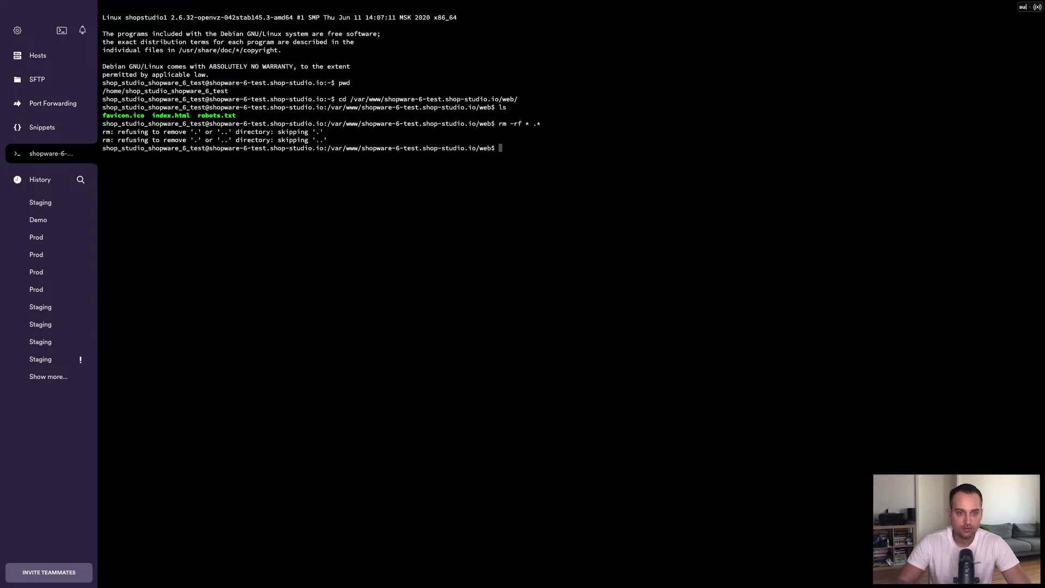
pyautogui.write('ls -a')
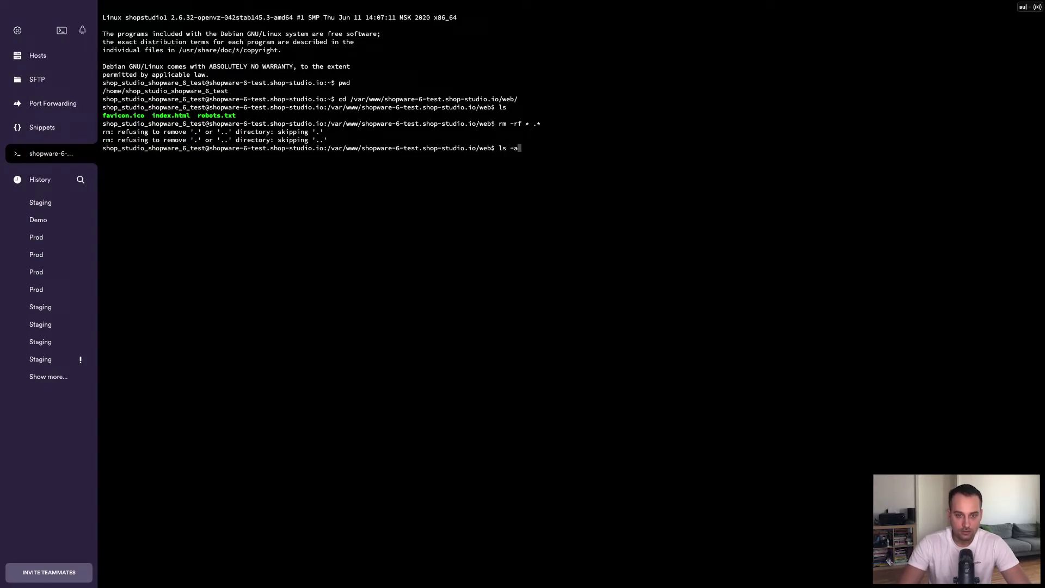
pyautogui.press('Return')
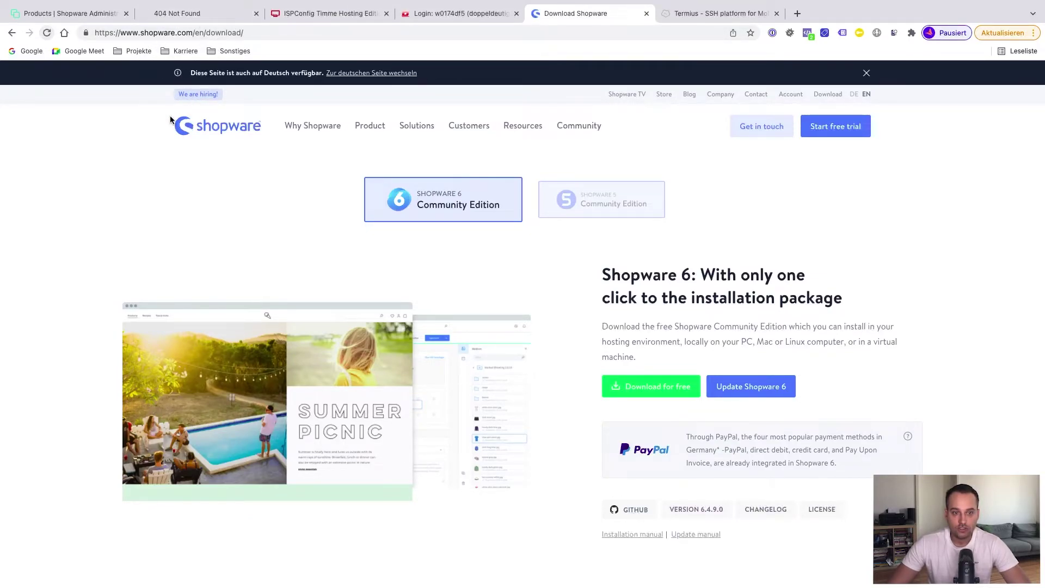
# Open the VERSION 6.4.9.0 entry on the Shopware changelog page
pyautogui.scroll(-10, 360, 264)
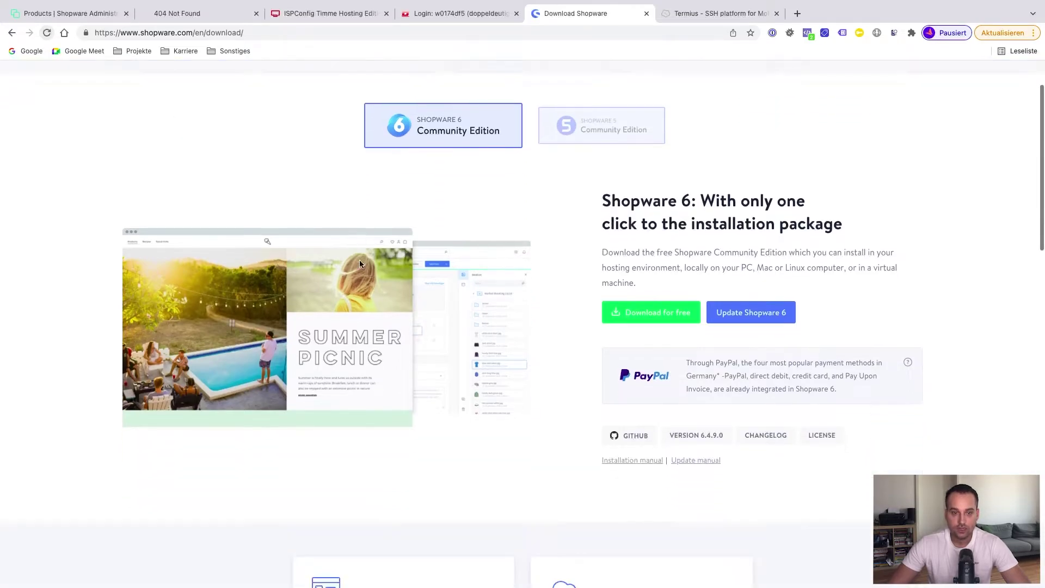
pyautogui.scroll(6, 359, 264)
pyautogui.scroll(5, 359, 264)
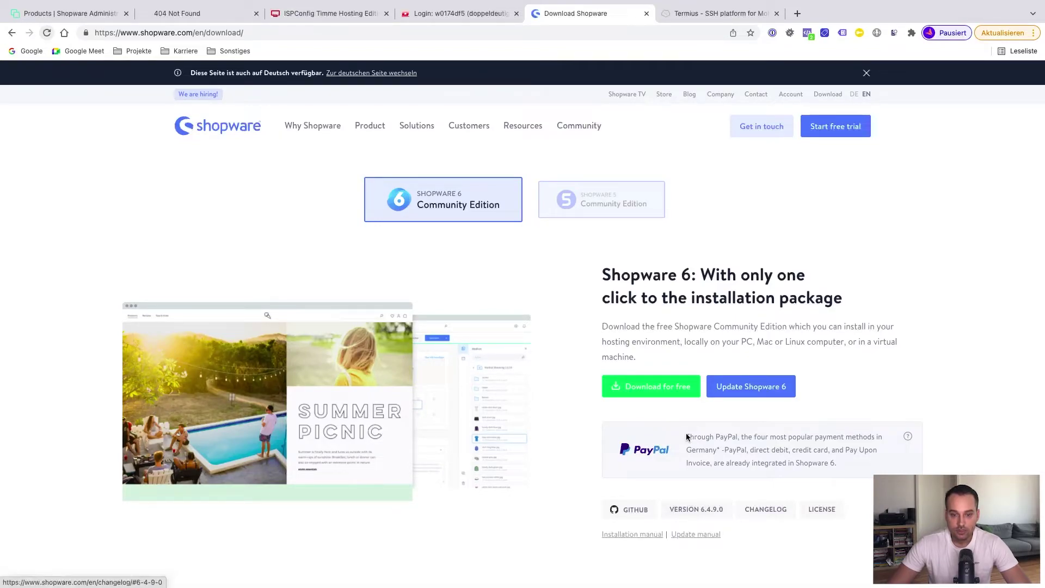
pyautogui.click(695, 514)
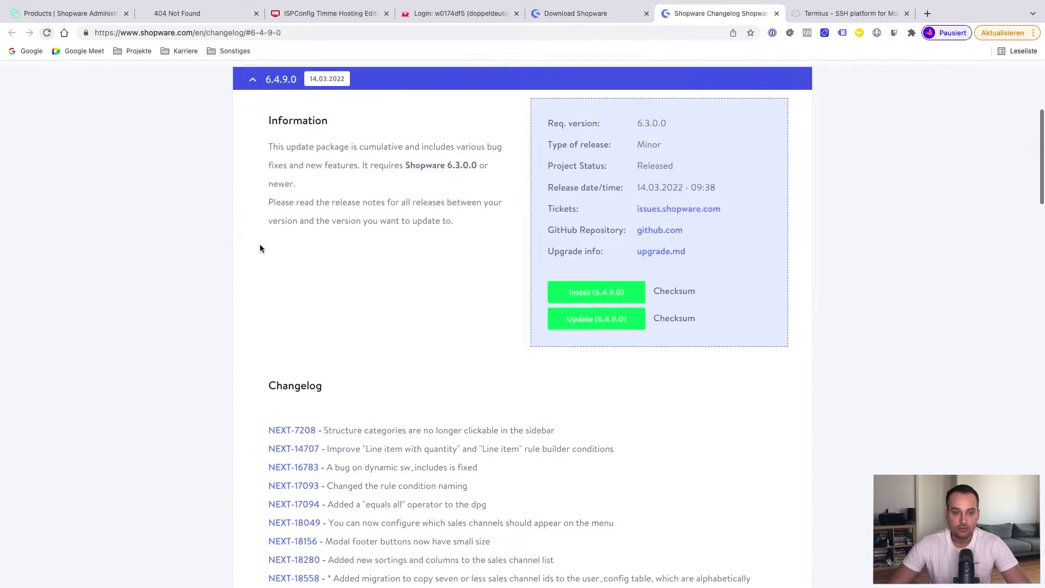
pyautogui.scroll(4, 260, 245)
pyautogui.scroll(-2, 260, 245)
pyautogui.click(291, 212)
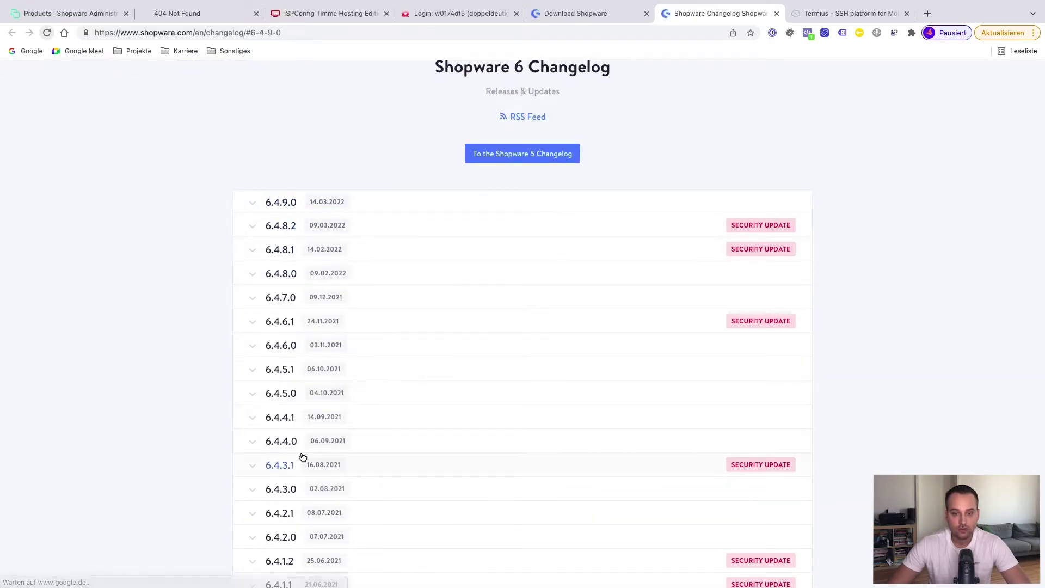
pyautogui.scroll(-20, 303, 456)
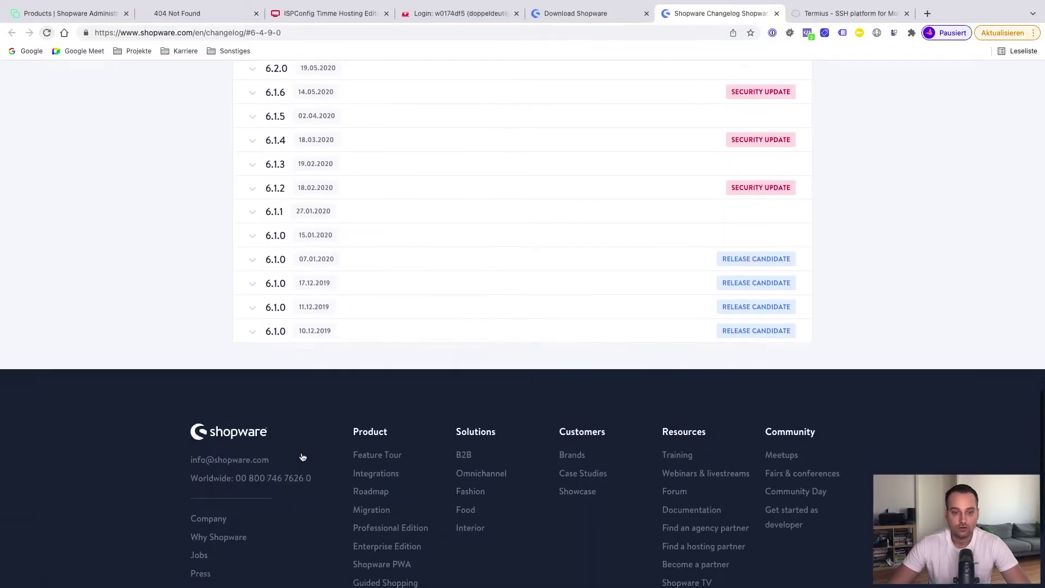
pyautogui.scroll(20, 302, 456)
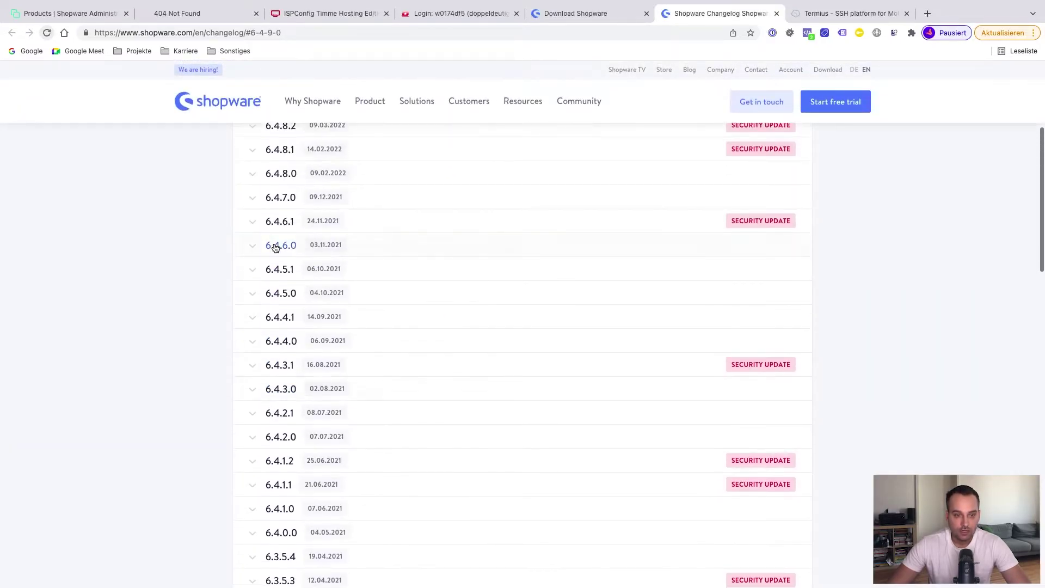
# Reload the changelog and copy the link address of the Install (6.4.9.0) package
pyautogui.press('super+r')
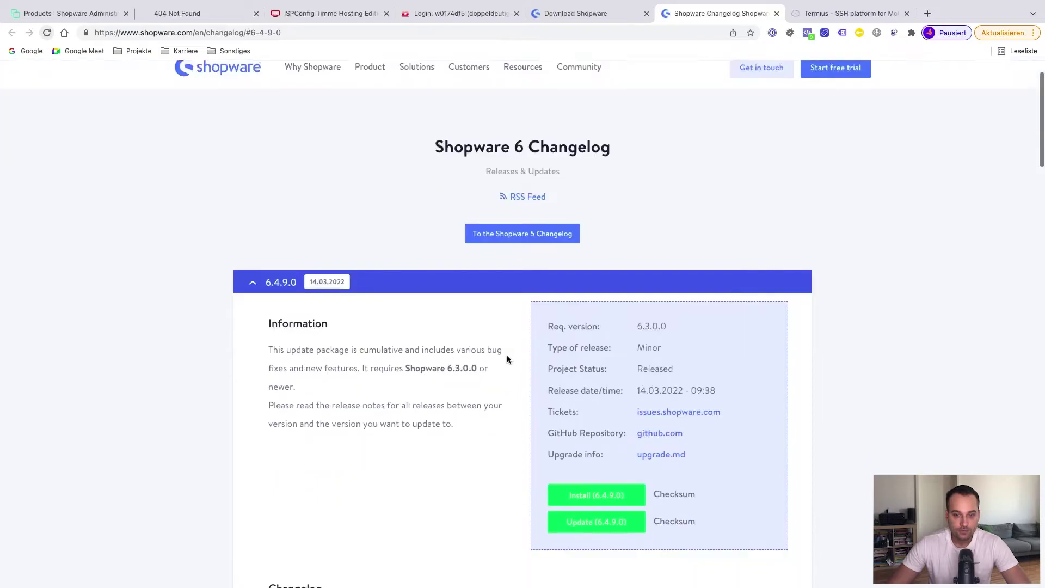
pyautogui.scroll(-1, 507, 359)
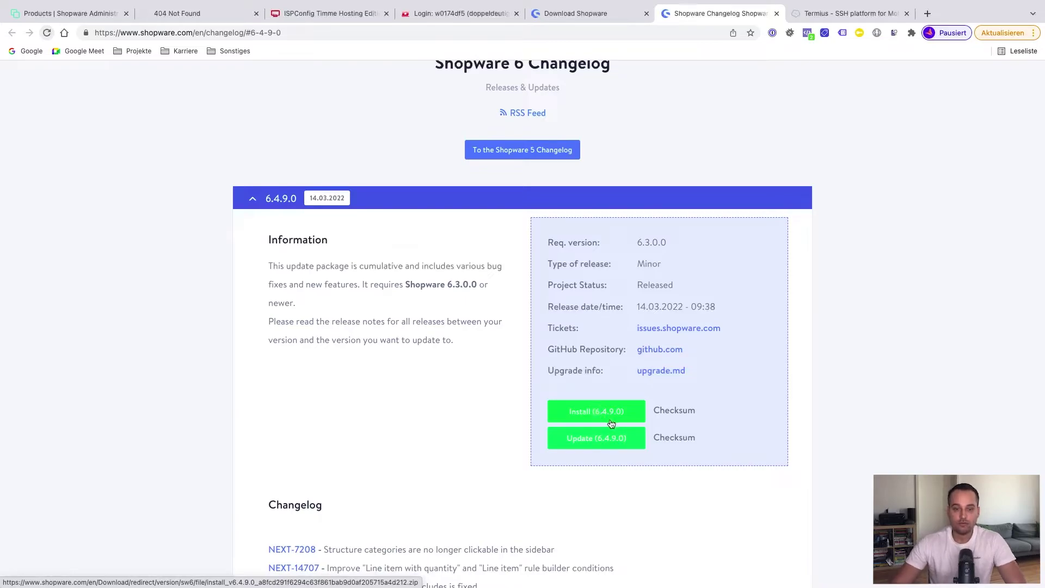
pyautogui.rightClick(592, 413)
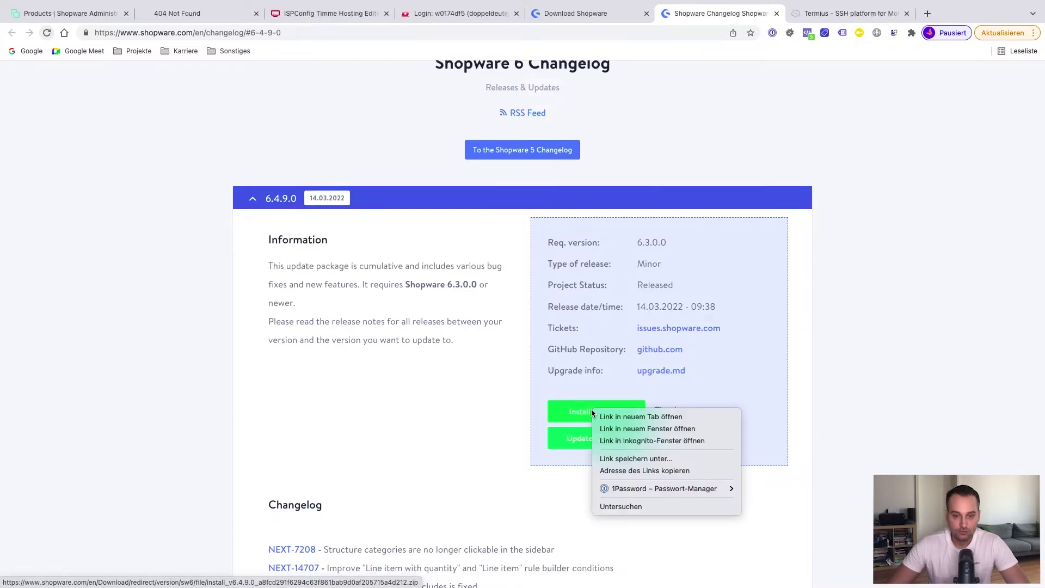
pyautogui.click(621, 472)
# Download the Shopware 6.4.9.0 install zip into the web directory with wget
pyautogui.press('super+Tab')
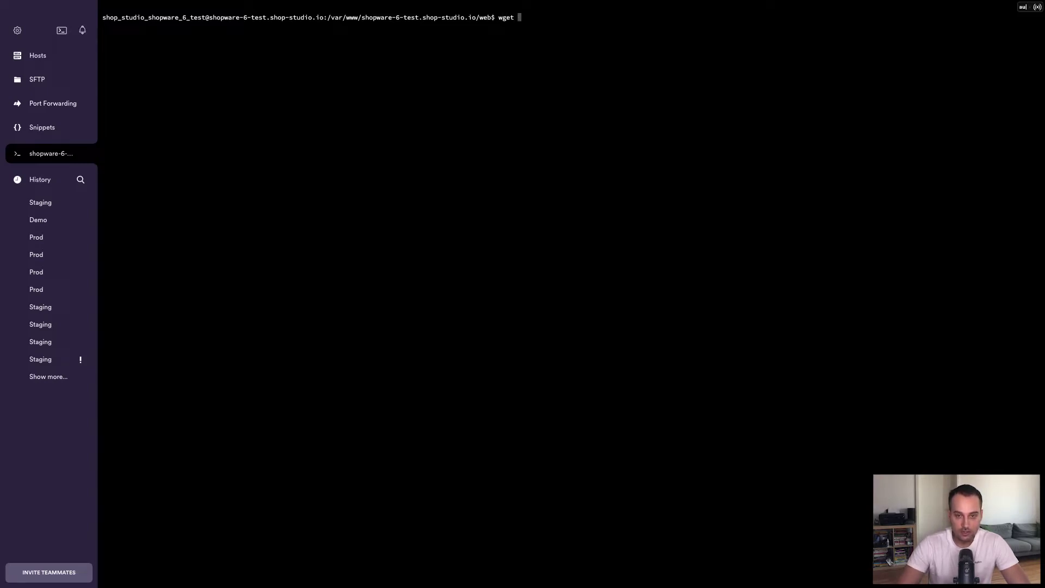
pyautogui.press('super+v')
pyautogui.press('Return')
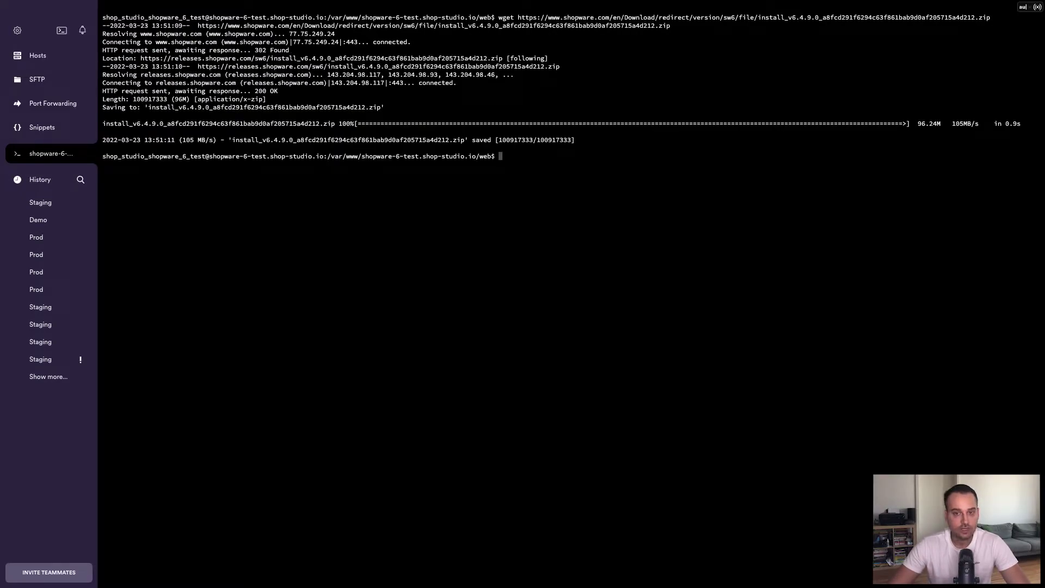
pyautogui.write('ls')
pyautogui.press('Return')
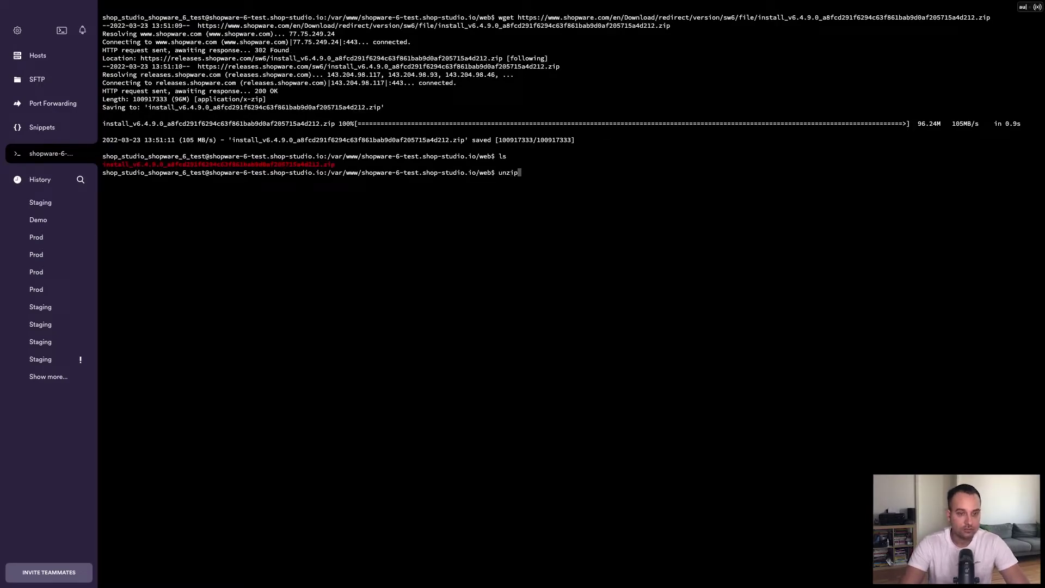
# Extract the install zip and list the unpacked Shopware files
pyautogui.write('unzip ins')
pyautogui.press('Tab')
pyautogui.press('Return')
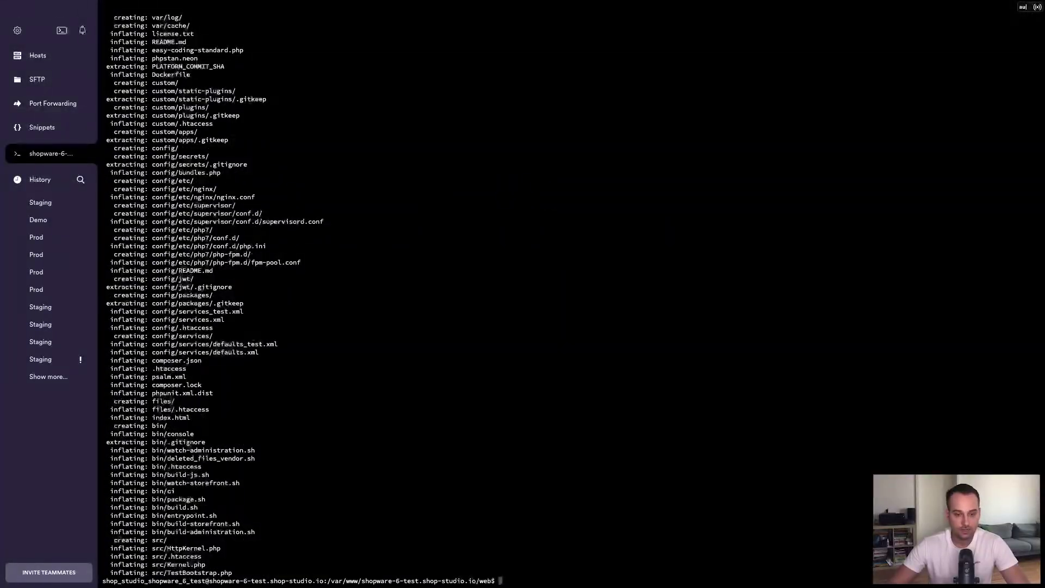
pyautogui.write('ls')
pyautogui.press('Return')
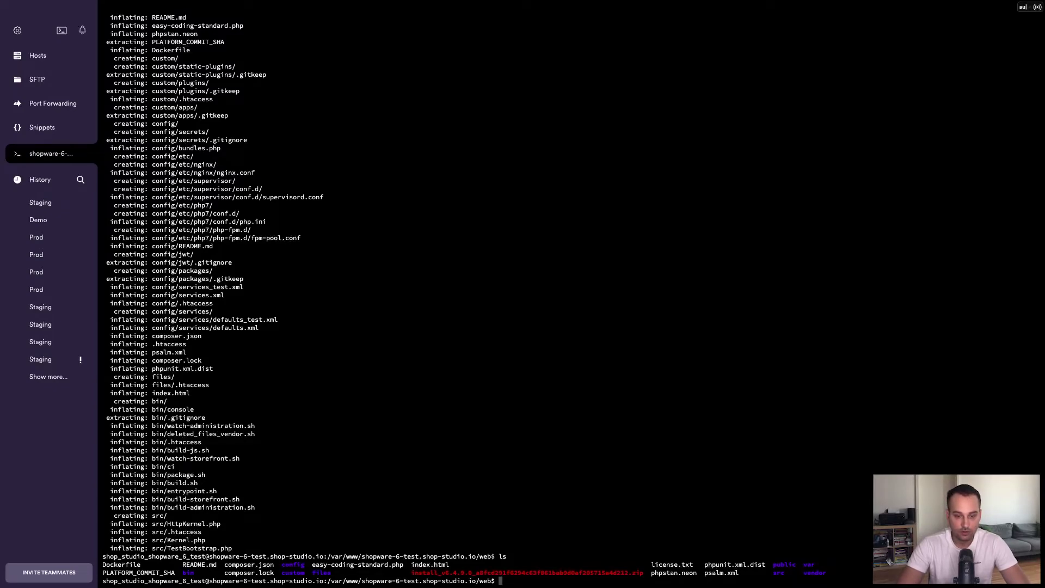
# Delete the install zip with rm -rf, then return to the shop domain's address in the browser
pyautogui.write('rm -rf ins')
pyautogui.press('Tab')
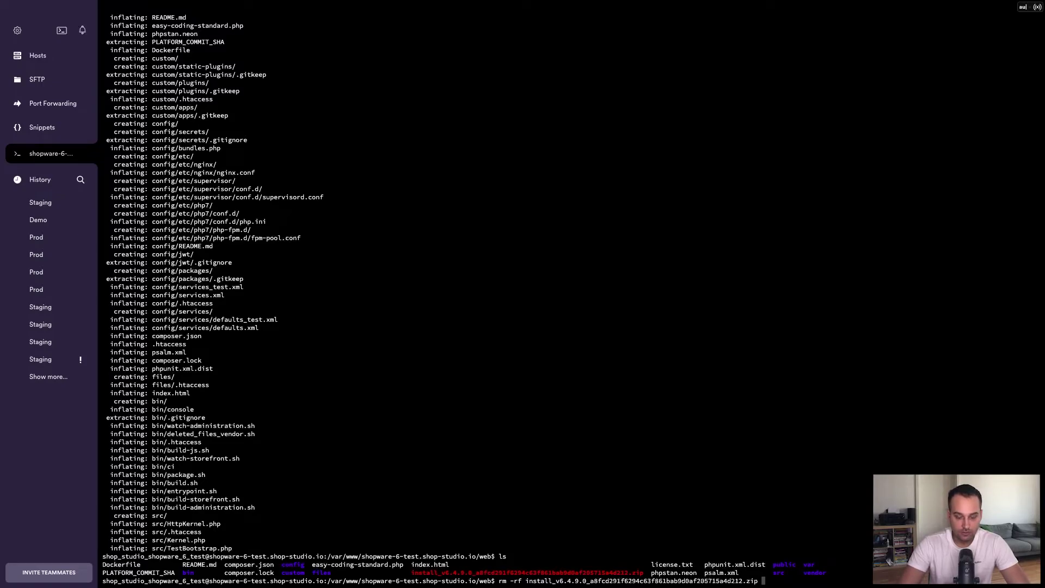
pyautogui.press('Return')
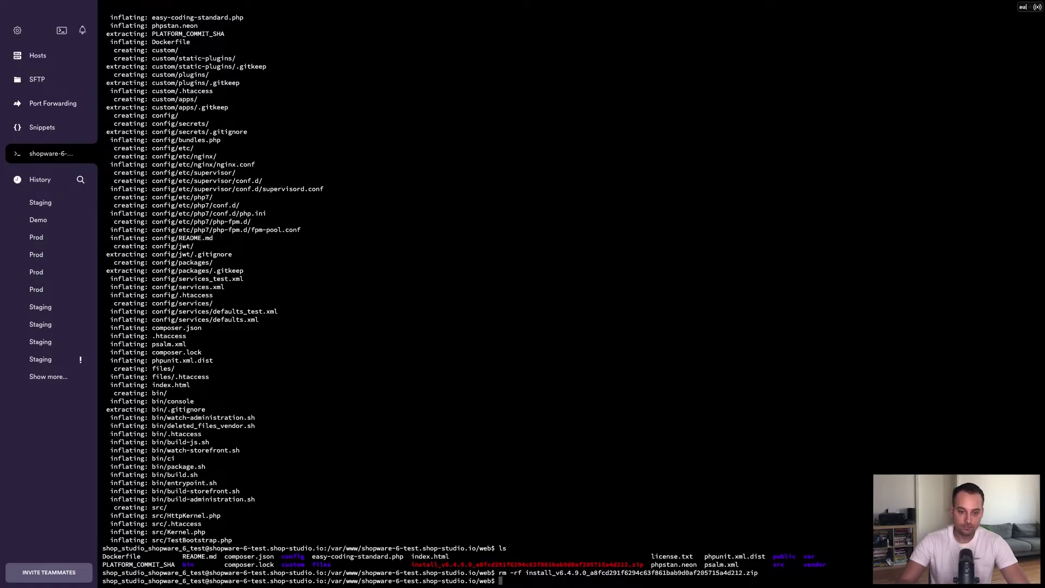
pyautogui.hotkey('ctrl', 'l')
pyautogui.write('ls')
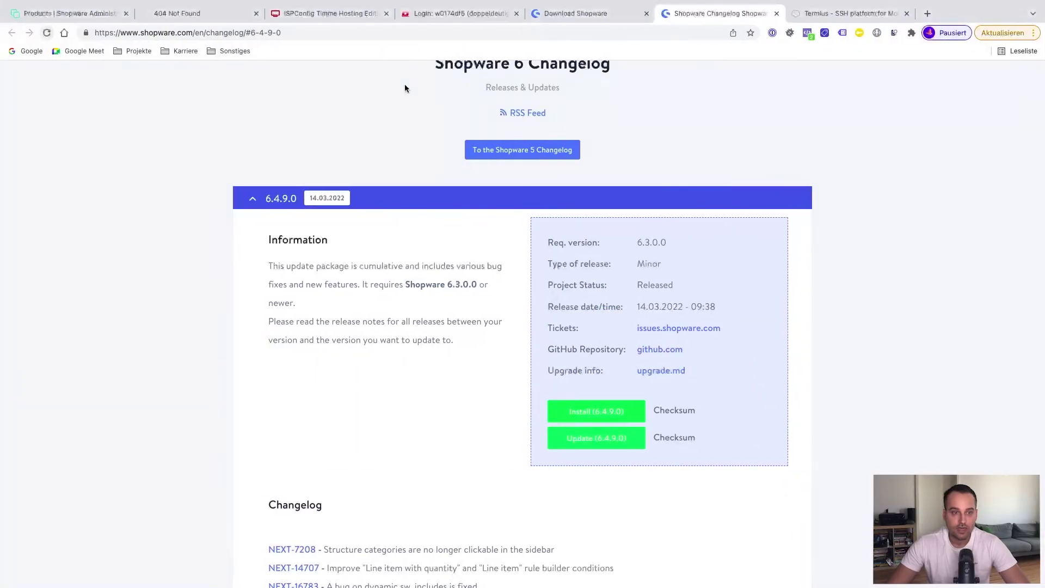
pyautogui.click(210, 17)
pyautogui.click(259, 34)
# Reload the shop URL to reach the installer and set its language to English
pyautogui.click(280, 34)
pyautogui.press('Return')
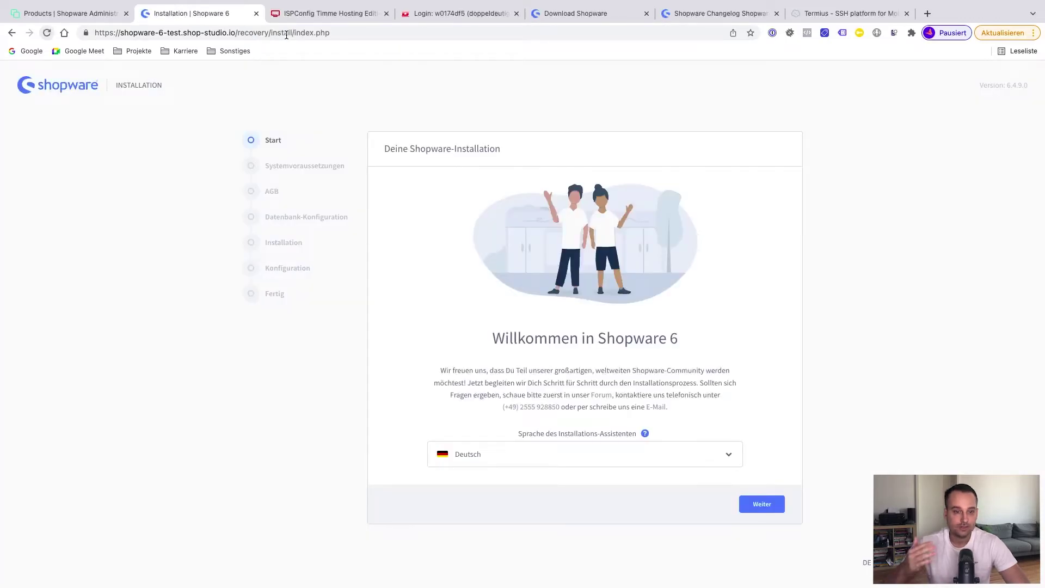
pyautogui.click(467, 454)
pyautogui.click(469, 466)
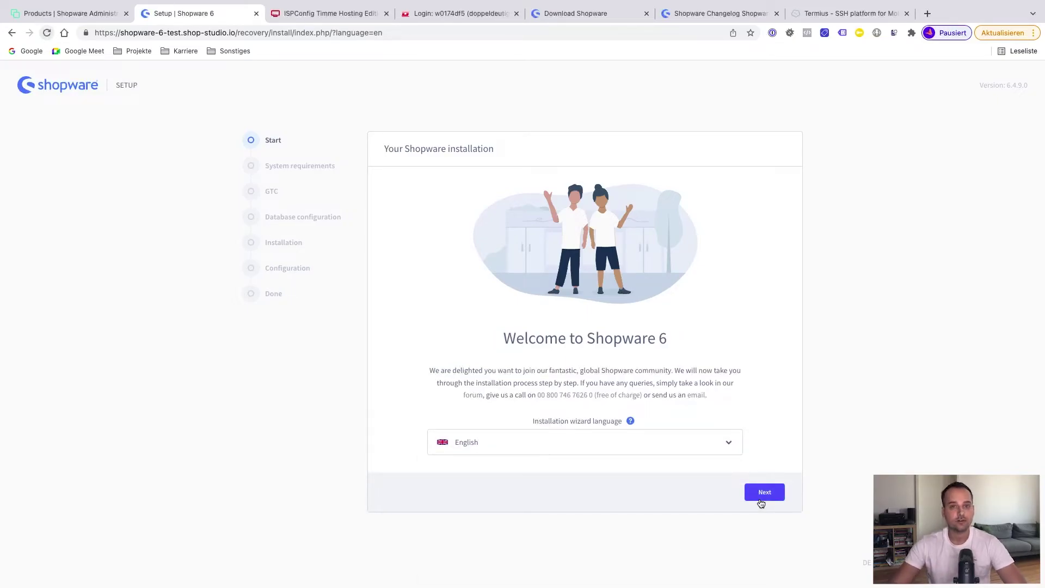
# Pass the system requirements check and accept the terms and conditions
pyautogui.click(761, 498)
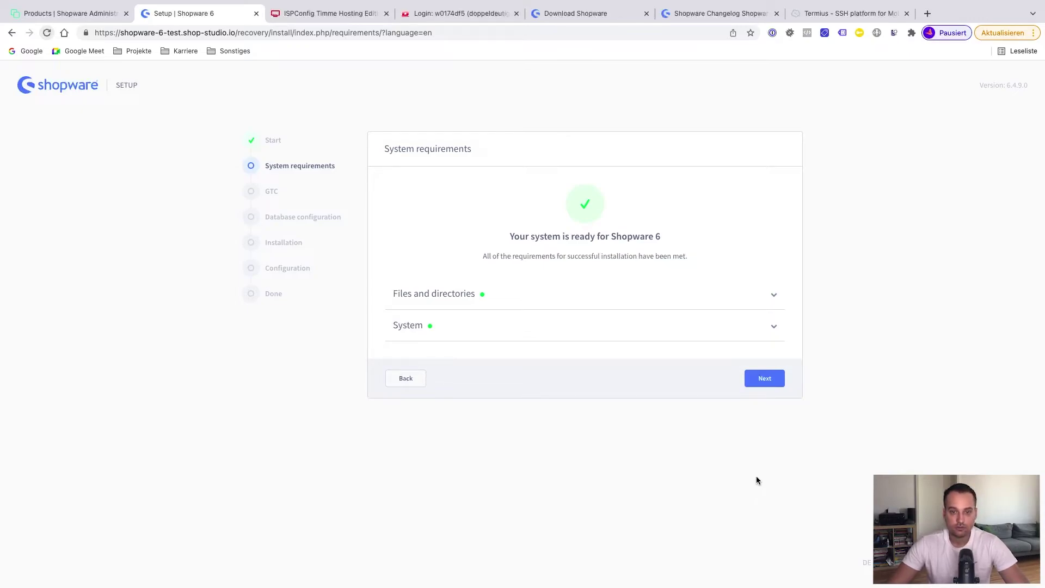
pyautogui.click(770, 379)
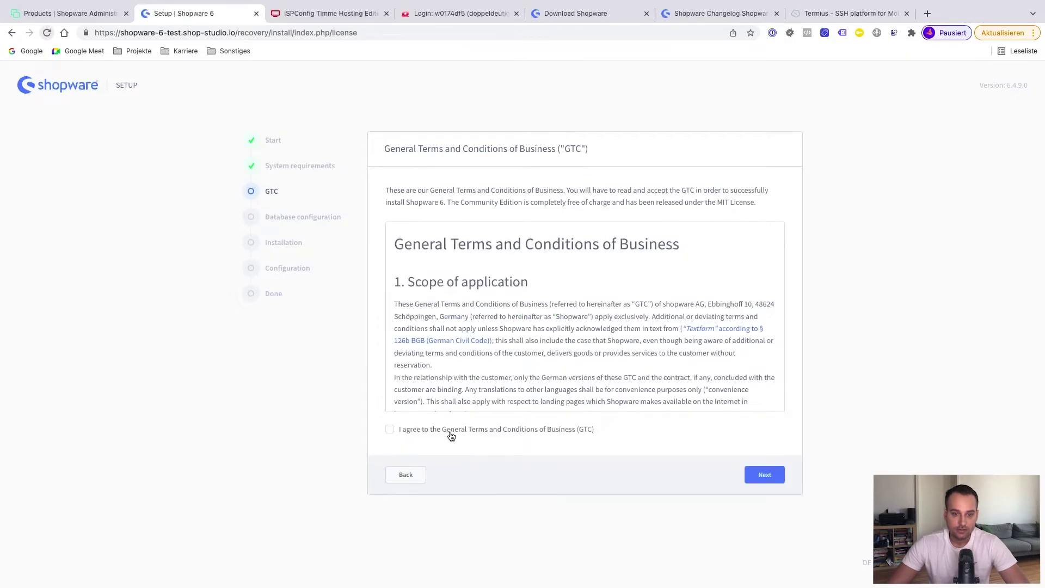
pyautogui.click(390, 430)
pyautogui.click(770, 481)
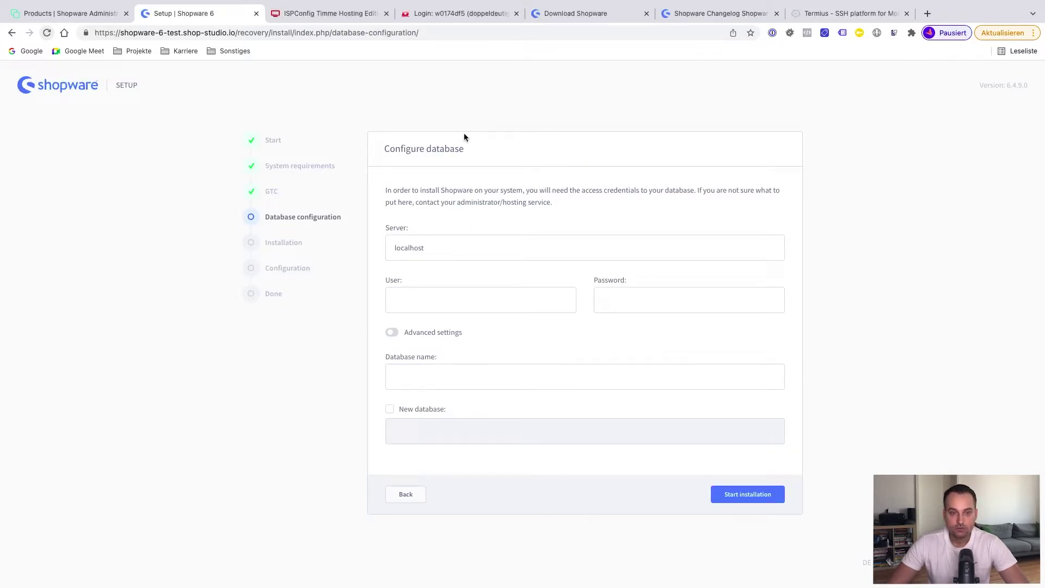
# Replace localhost with 127.0.0.1 in the database Server field
pyautogui.moveTo(427, 246); pyautogui.dragTo(391, 248)
pyautogui.write('127')
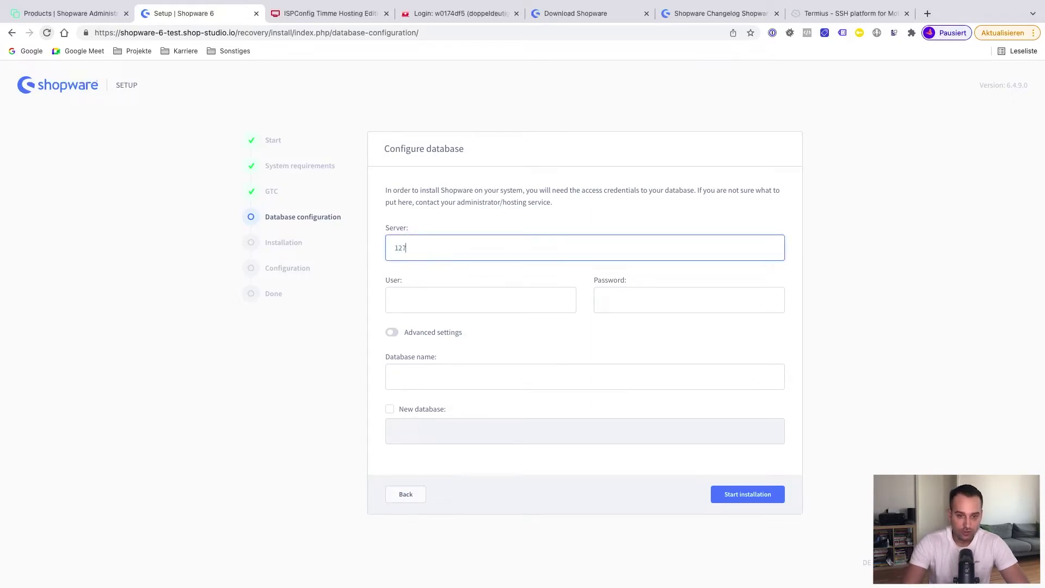
pyautogui.write('.0.0.1')
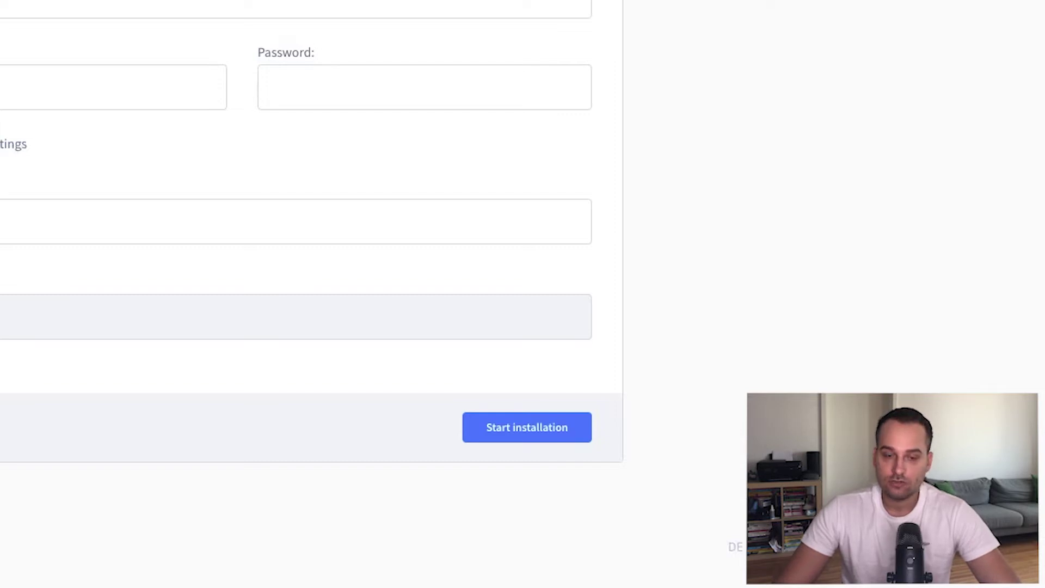
# Look up the websites list under Sites in ISPConfig, then return to the Shopware installer
pyautogui.click(311, 14)
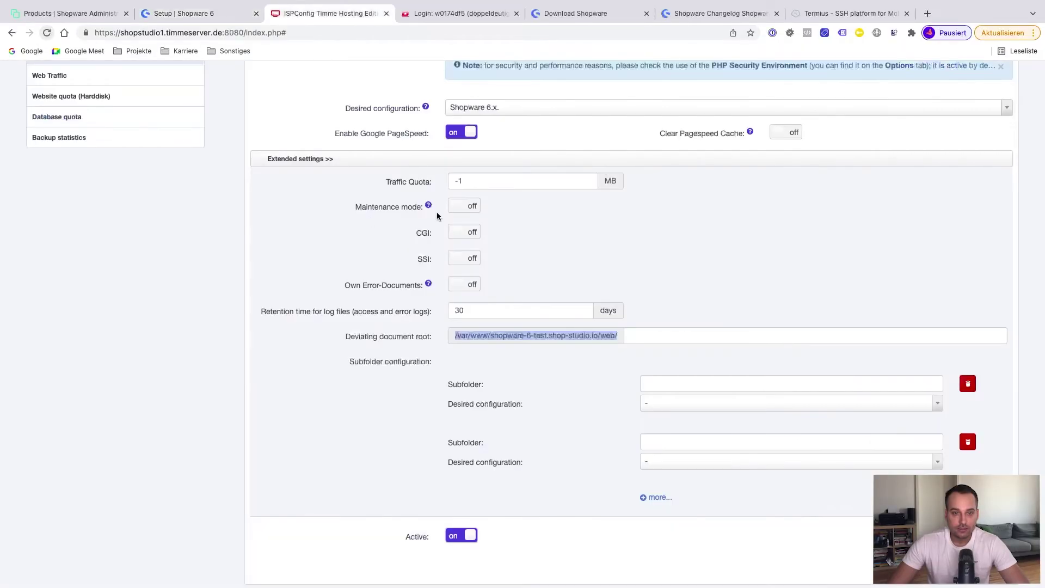
pyautogui.scroll(10, 381, 196)
pyautogui.click(49, 191)
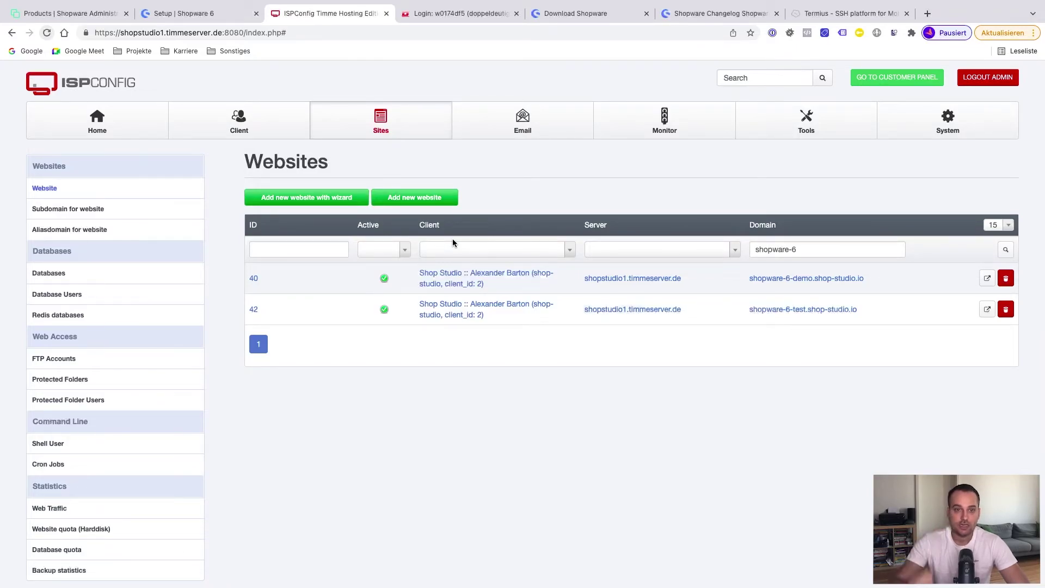
pyautogui.hotkey('ctrl', 'shift', 'Tab')
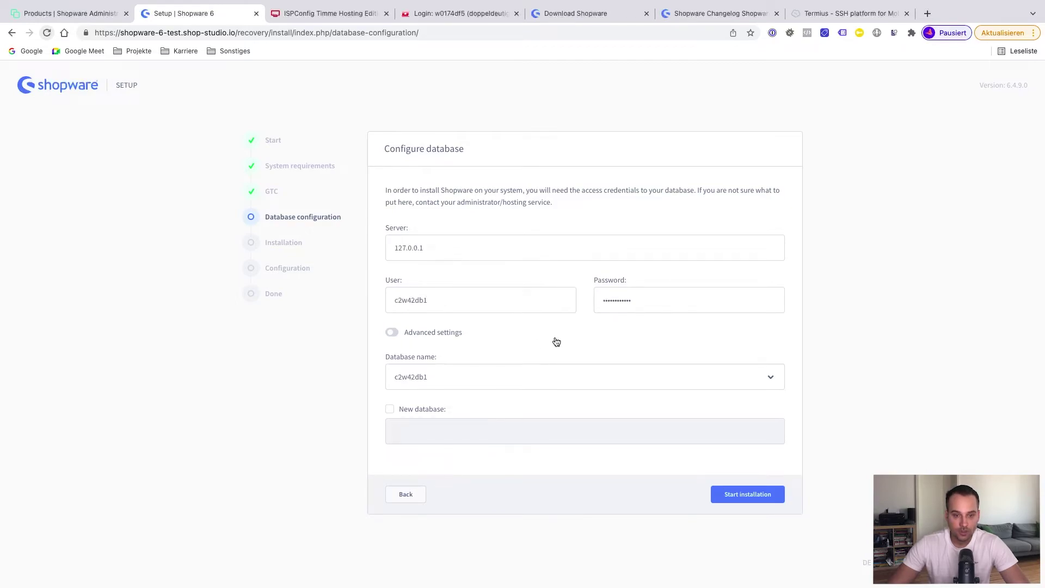
# Leave Advanced settings off and start the Shopware installation with the entered database details
pyautogui.click(391, 333)
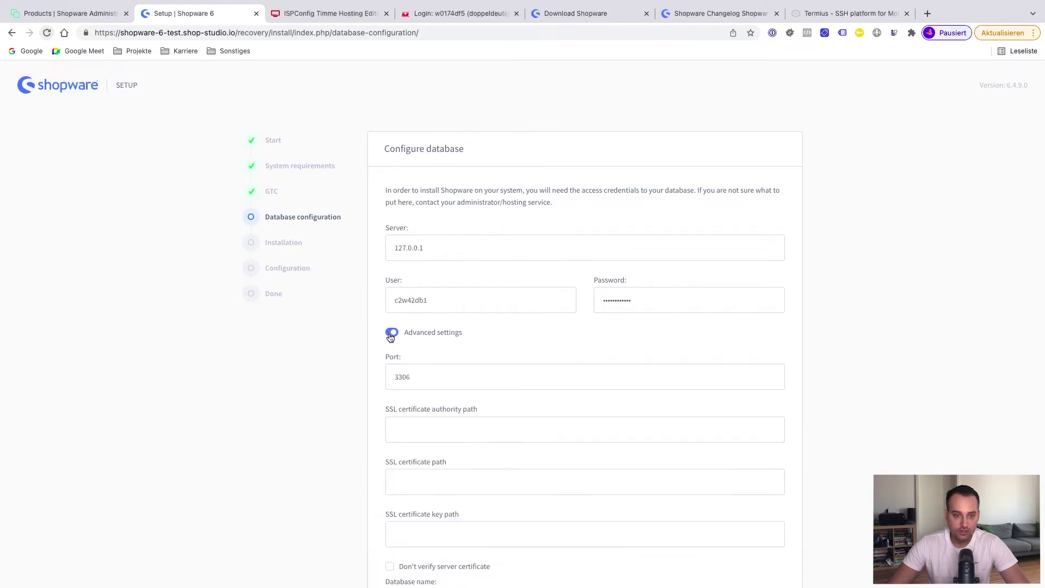
pyautogui.click(391, 333)
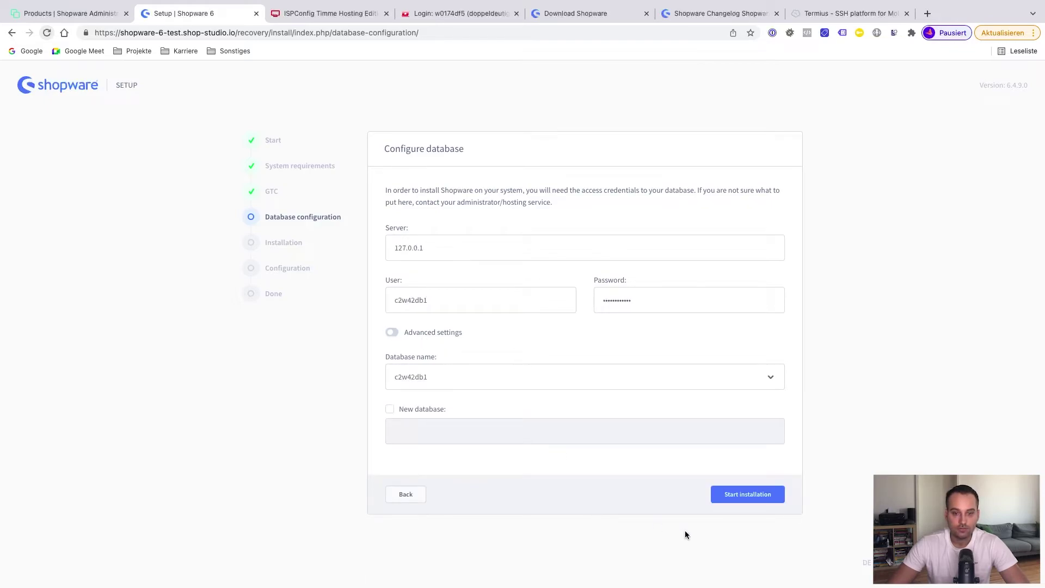
pyautogui.click(746, 498)
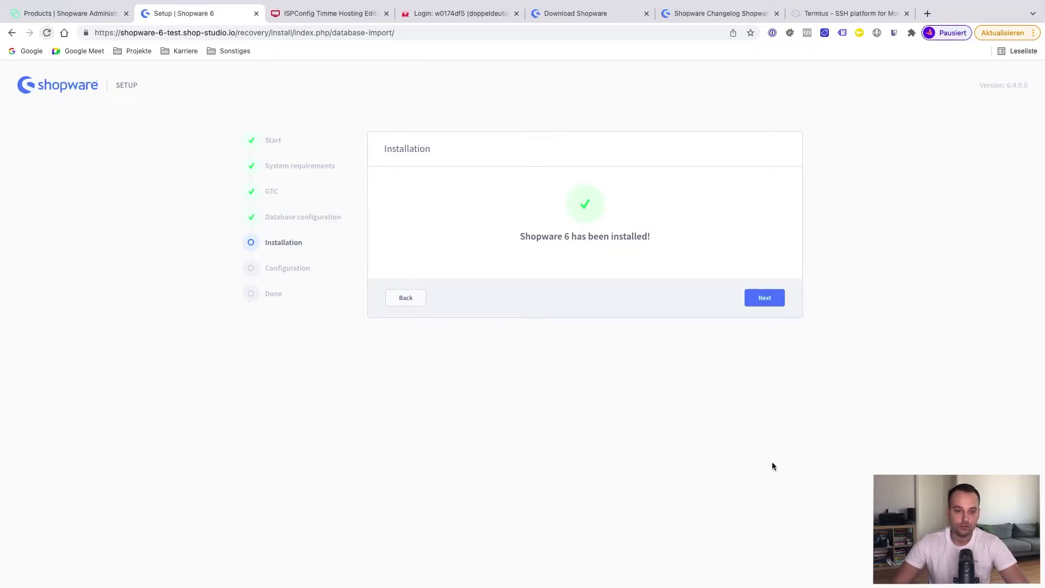
# Name the shop 'Shopware 6 Test' and enter the shop e-mail address
pyautogui.click(769, 300)
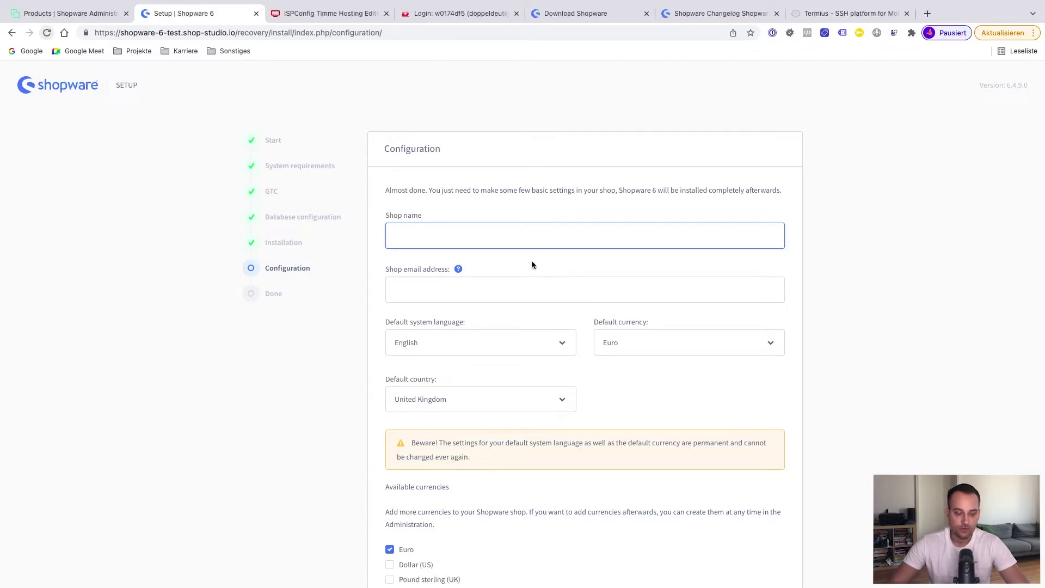
pyautogui.write('Shopware')
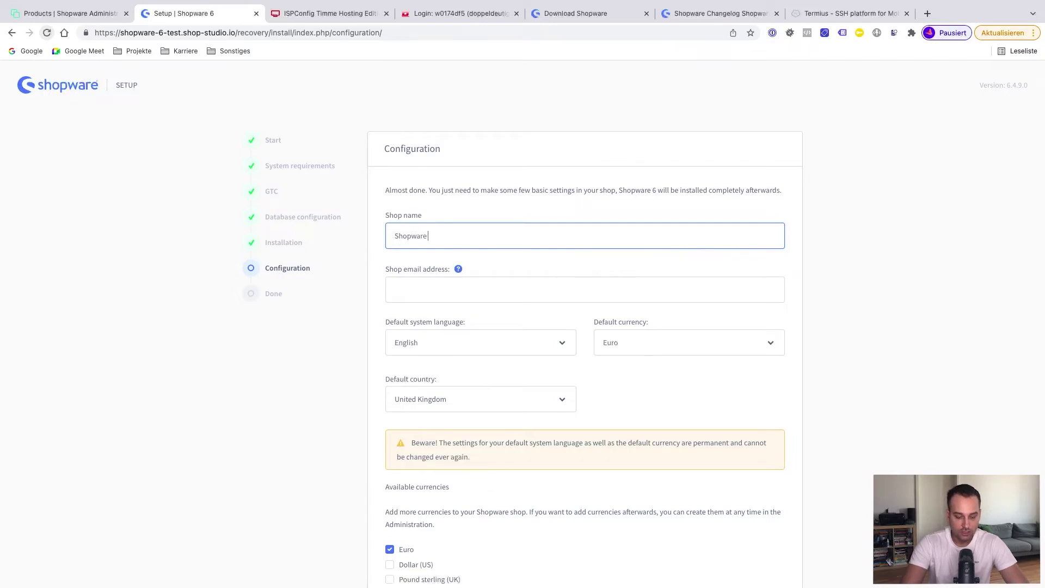
pyautogui.write(' 6 Test')
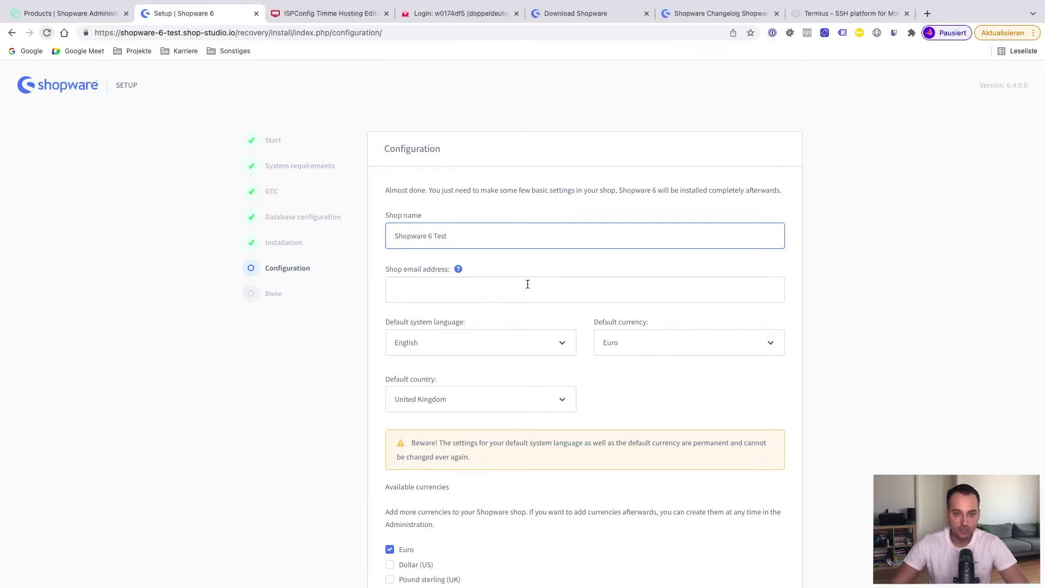
pyautogui.click(528, 284)
pyautogui.write('test')
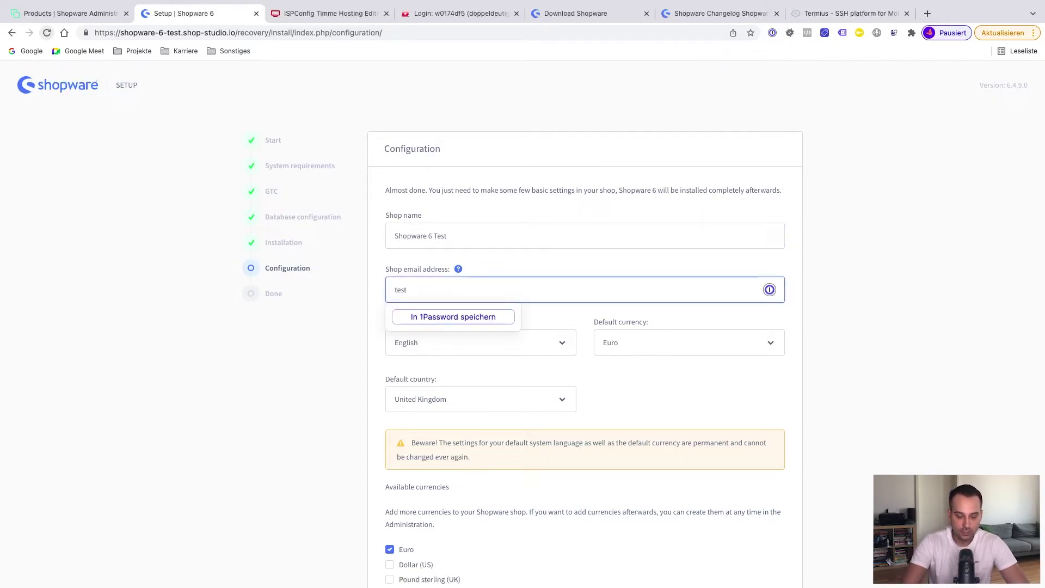
pyautogui.write('@t')
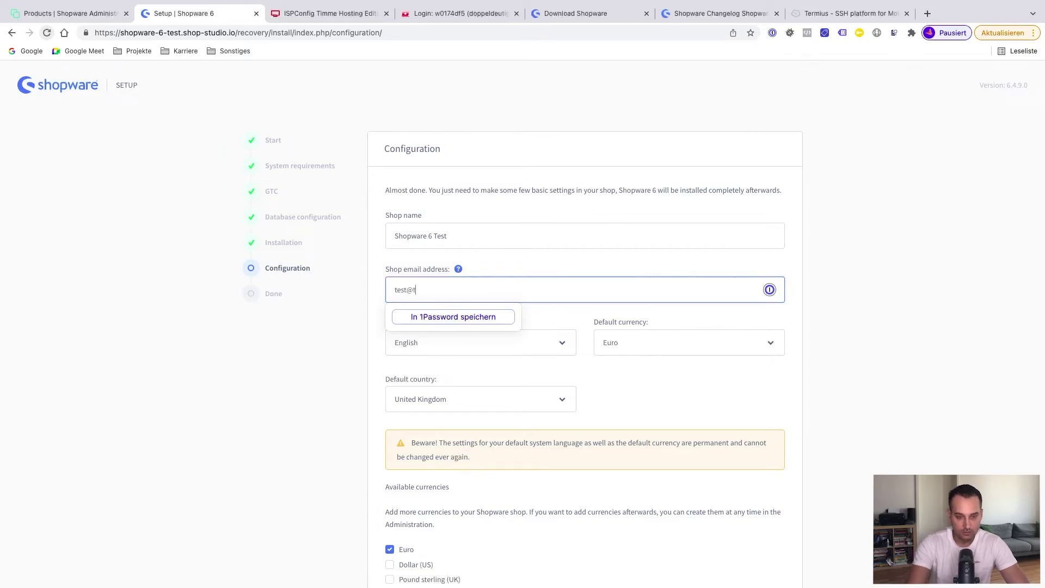
pyautogui.write('est.com')
# Reuse the shop e-mail as the admin e-mail, leaving Pound sterling (UK) unselected as a currency
pyautogui.hotkey('ctrl', 'a')
pyautogui.press('super+c')
pyautogui.scroll(-2, 481, 298)
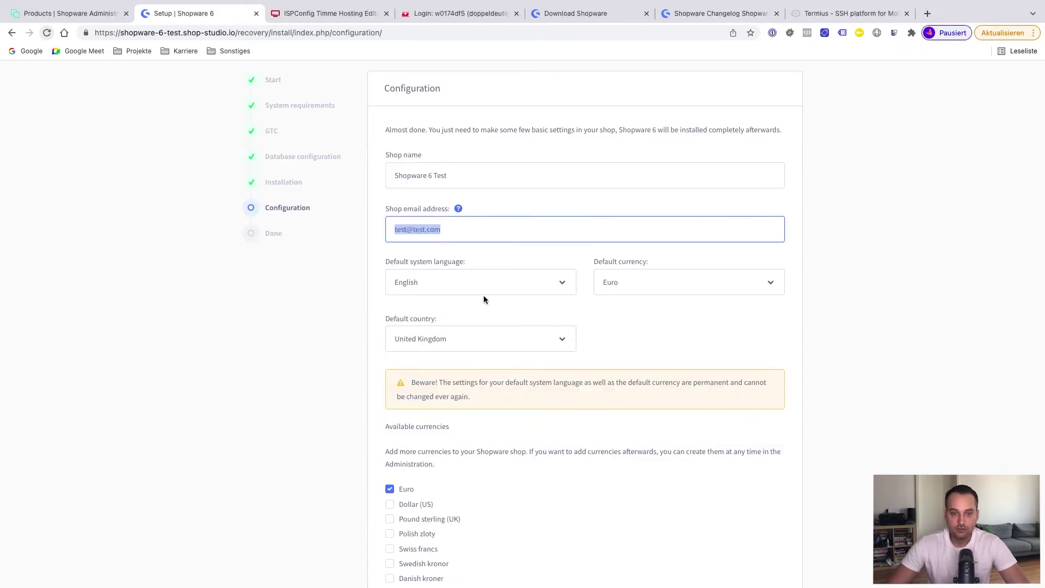
pyautogui.scroll(-2, 596, 354)
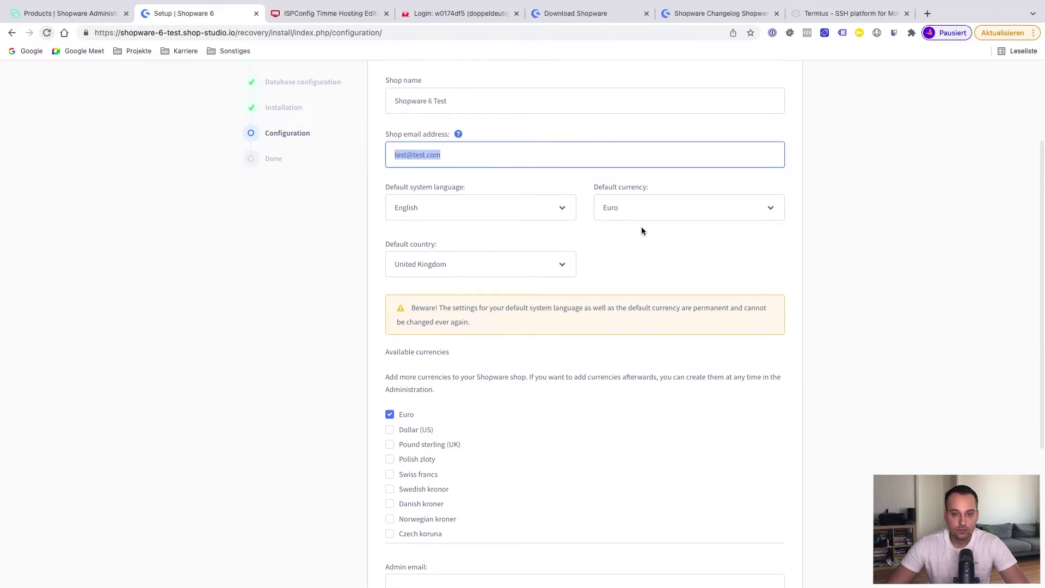
pyautogui.scroll(-2, 479, 381)
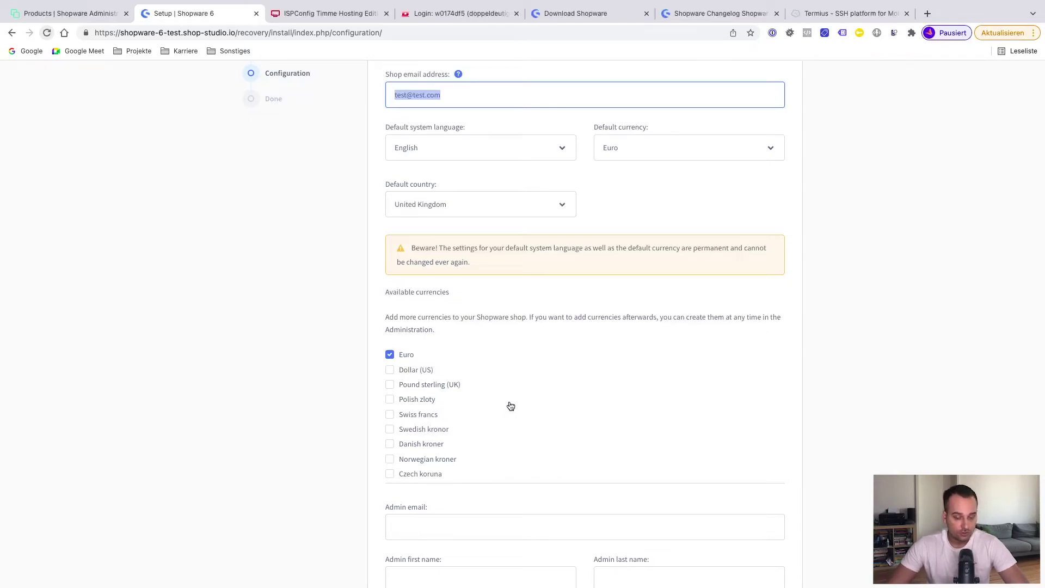
pyautogui.scroll(-1, 510, 406)
pyautogui.scroll(-4, 508, 404)
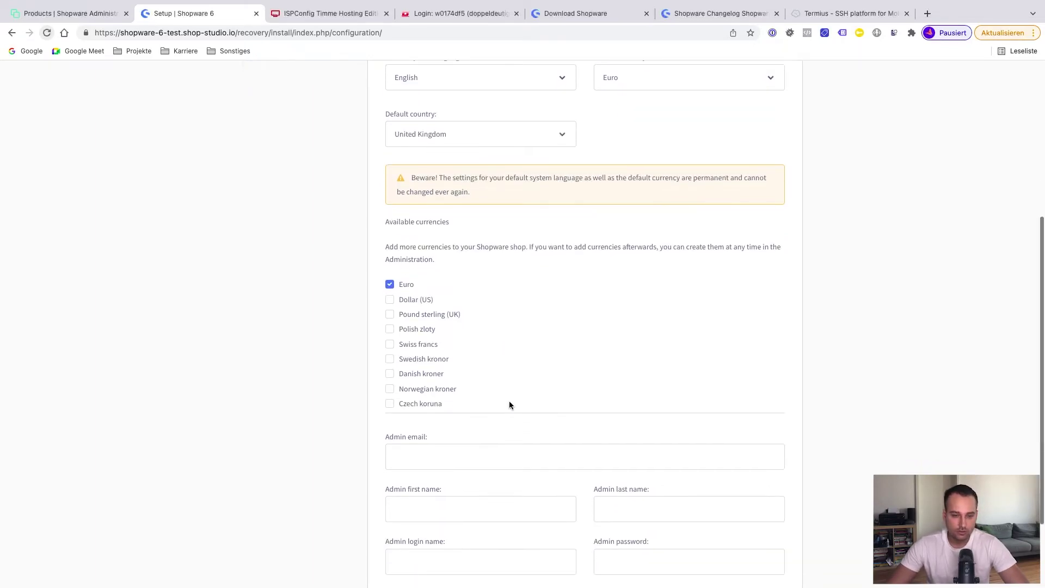
pyautogui.click(446, 358)
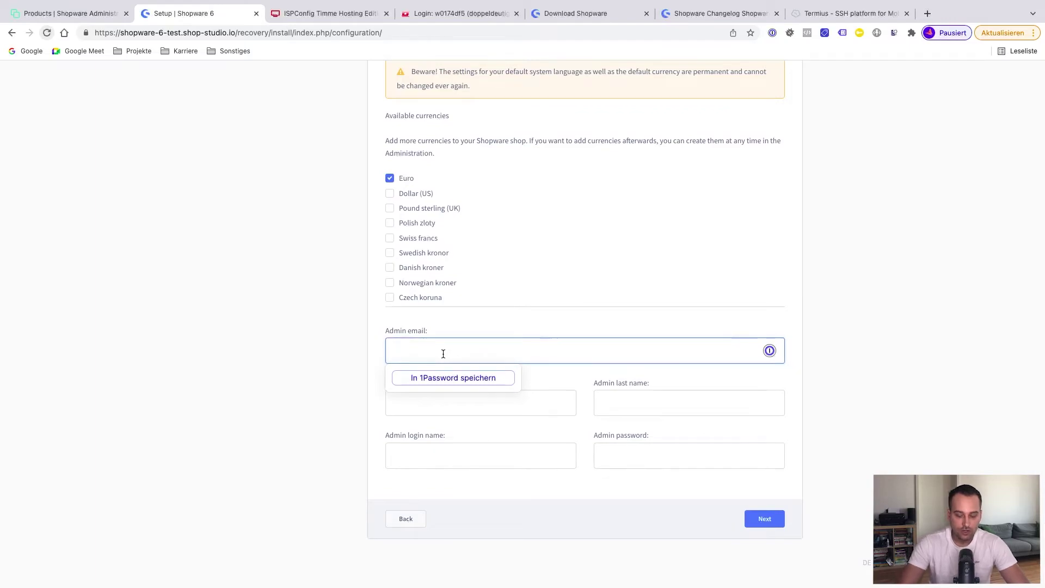
pyautogui.press('super+v')
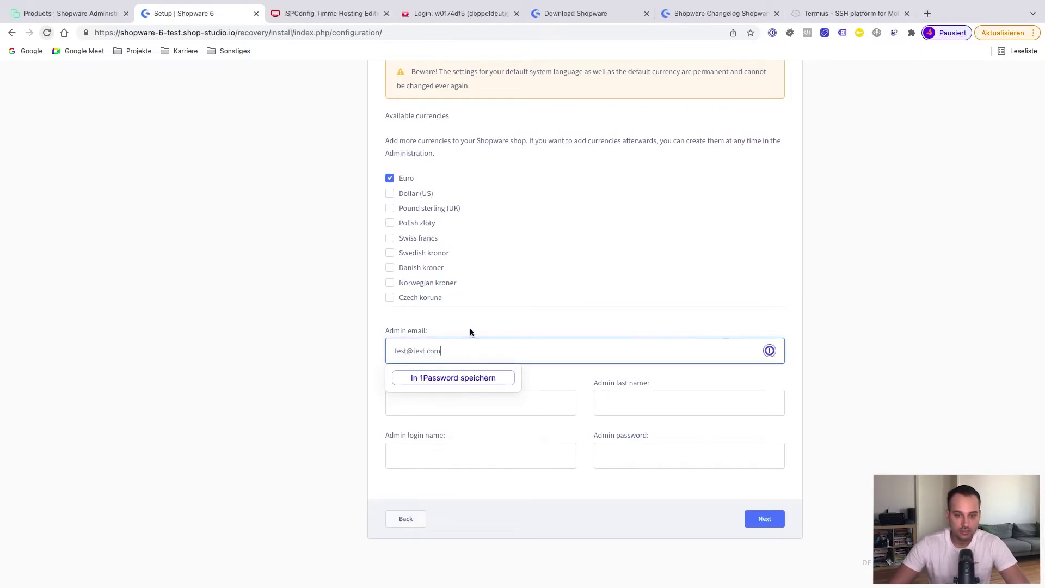
pyautogui.click(601, 212)
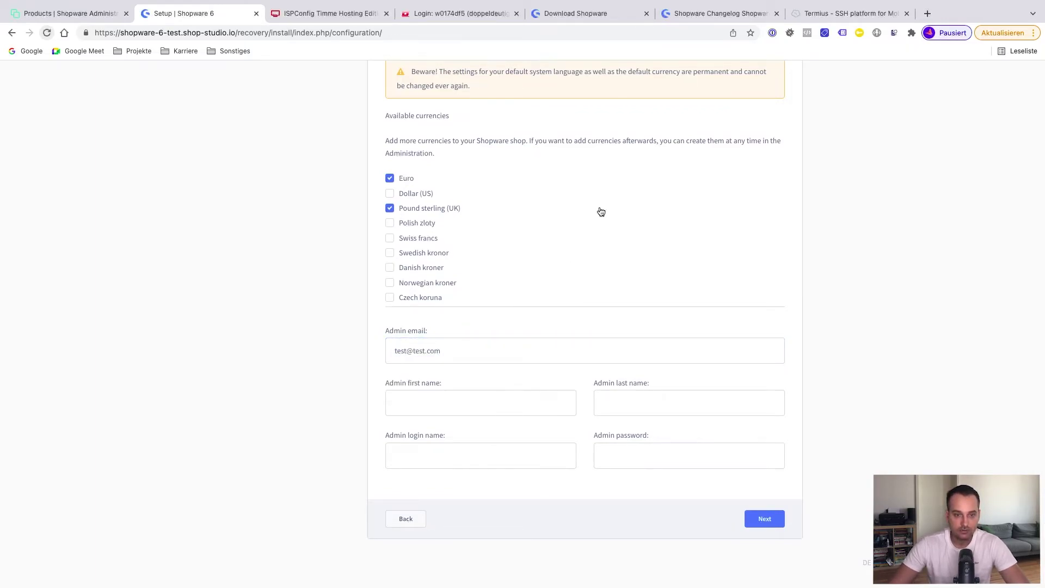
pyautogui.click(395, 208)
# Enter the admin's first and last name, then move to the login name field
pyautogui.click(428, 398)
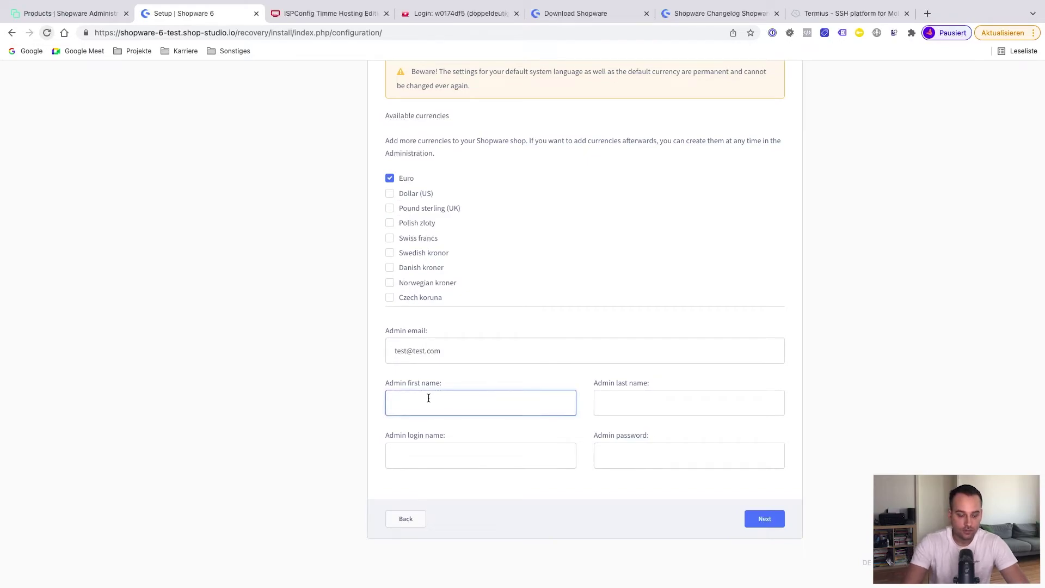
pyautogui.press('Tab')
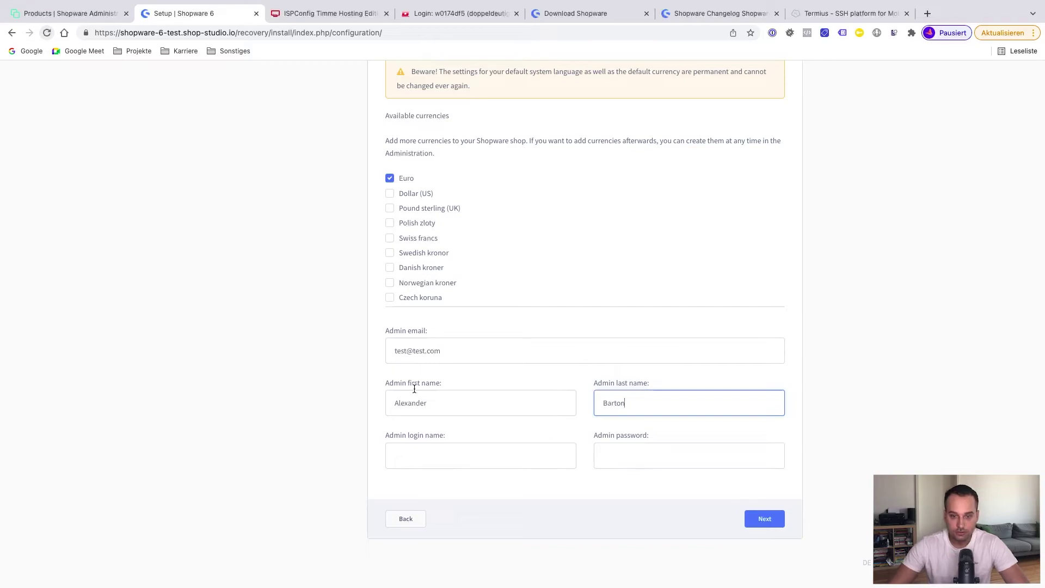
pyautogui.click(403, 457)
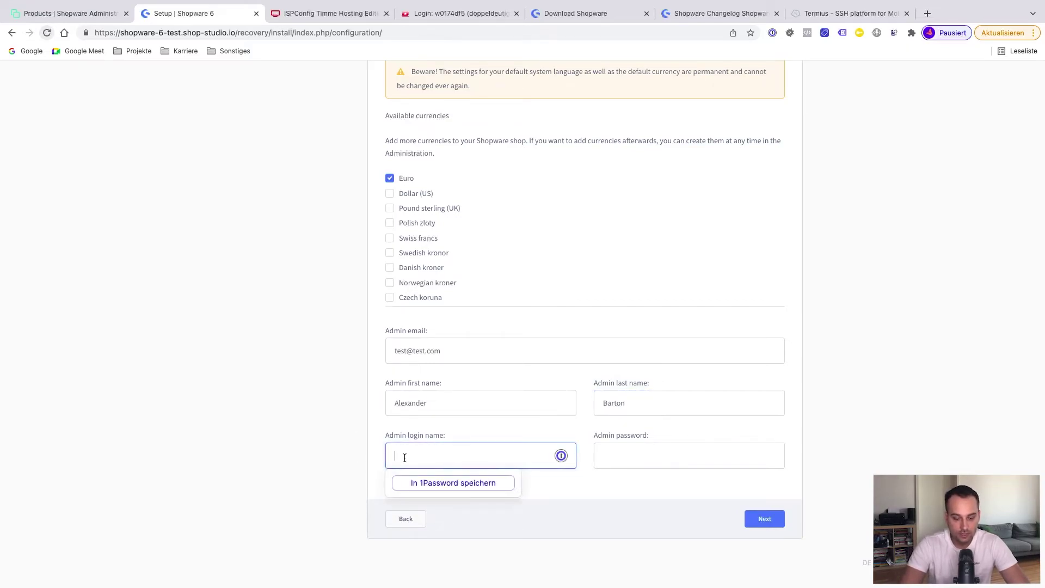
# Finish with login name admin, complete installation, and skip Account and Store in the First Run Wizard
pyautogui.write('admin')
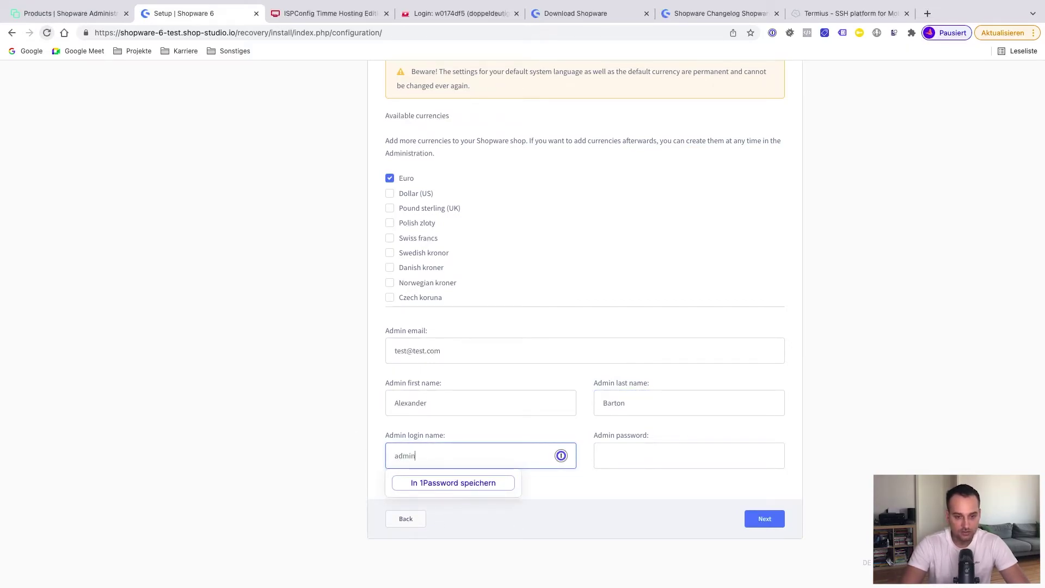
pyautogui.click(760, 520)
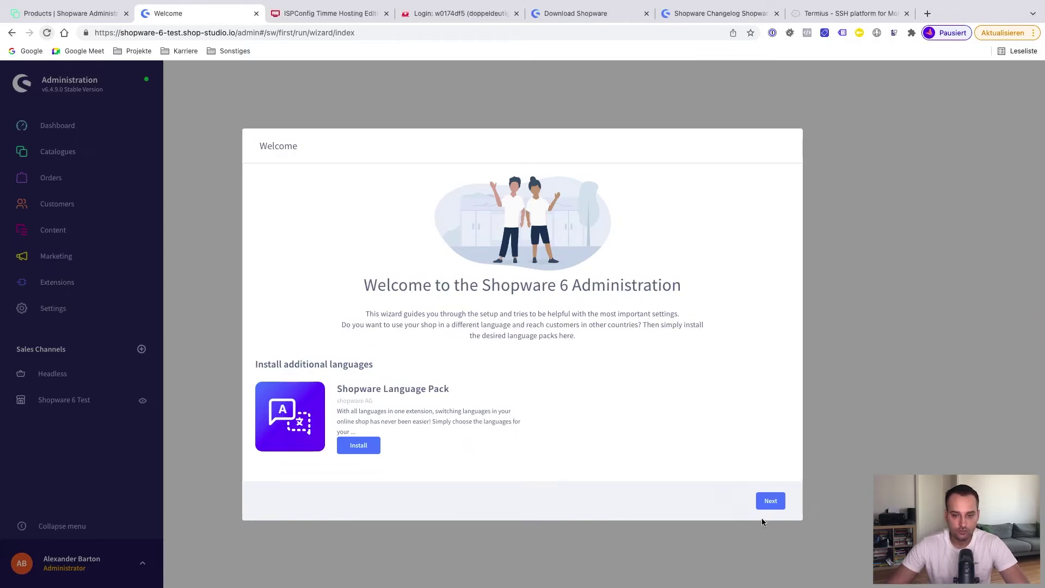
pyautogui.click(771, 502)
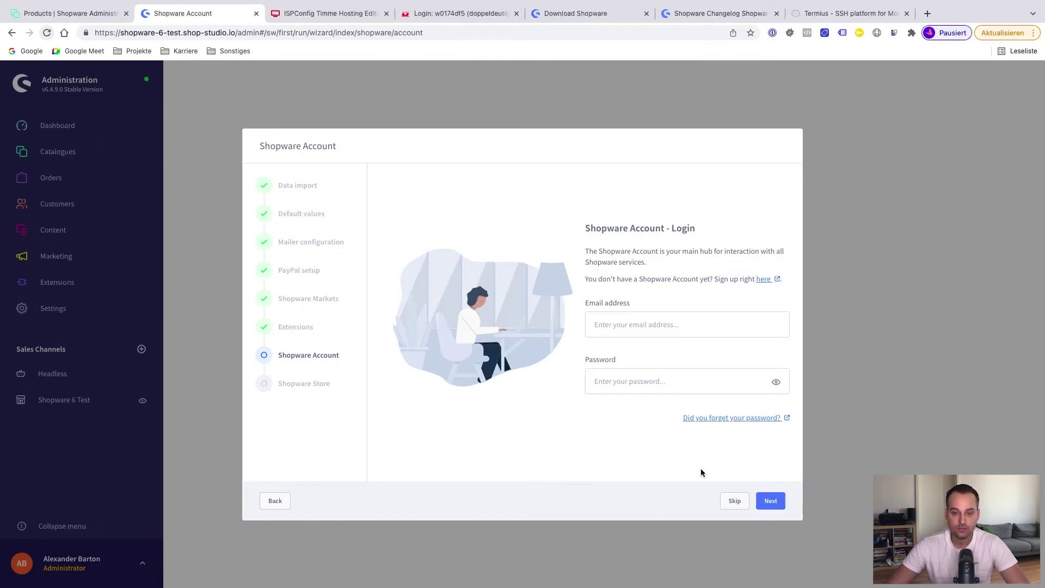
pyautogui.click(726, 502)
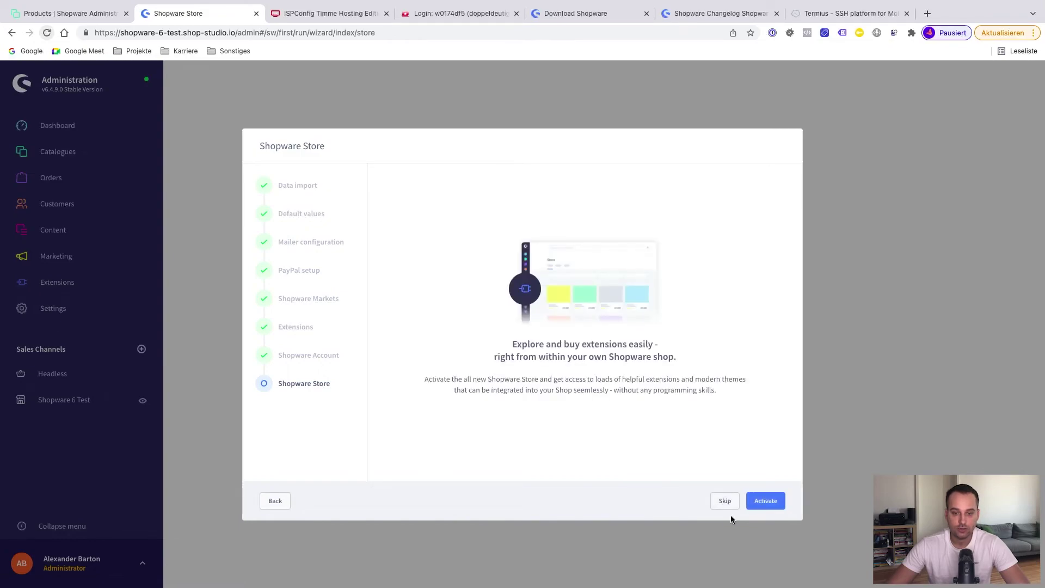
pyautogui.click(727, 504)
pyautogui.click(759, 502)
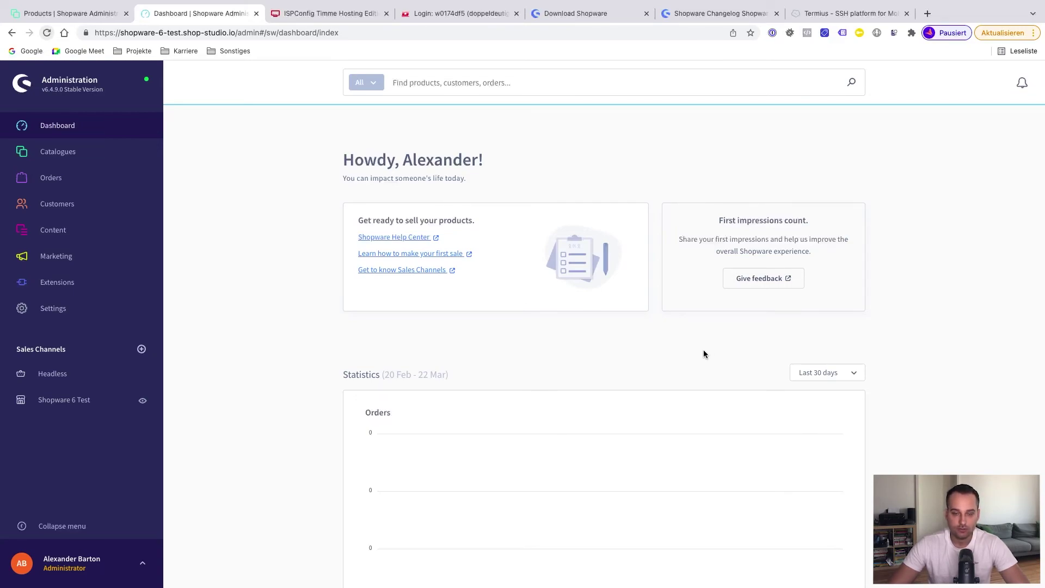
# List the web directory including hidden files with ls -al
pyautogui.press('super+Tab')
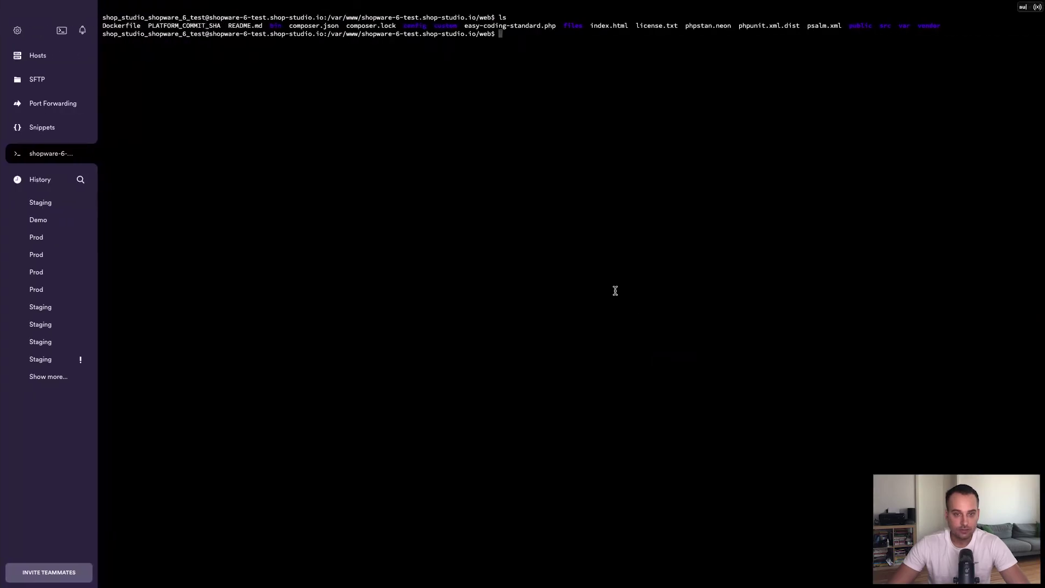
pyautogui.write('ls')
pyautogui.press('Return')
pyautogui.write('ls -al')
pyautogui.press('Return')
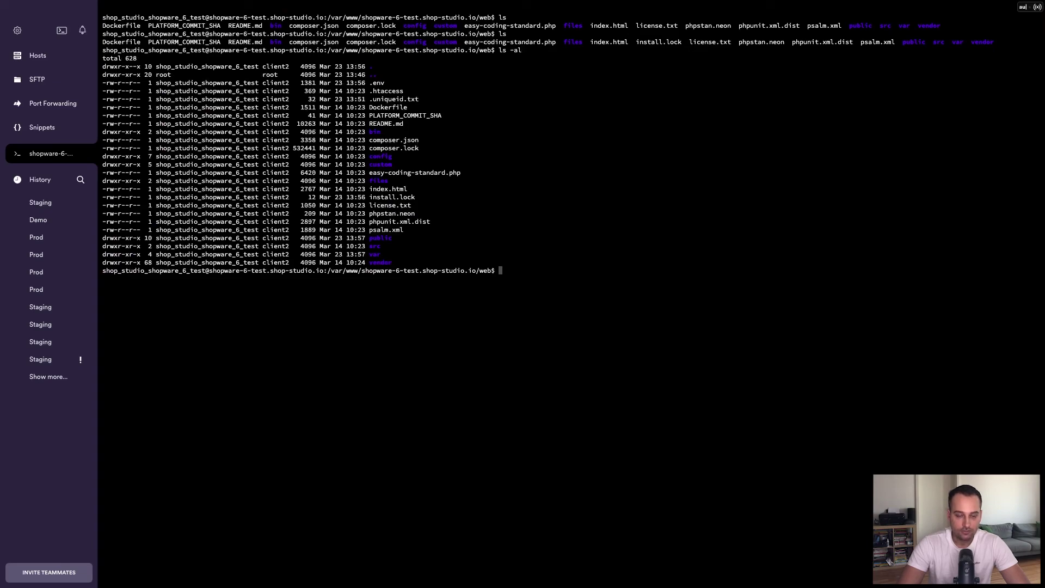
# Change APP_URL in .env from http to https in nano and start saving
pyautogui.write('nano .env')
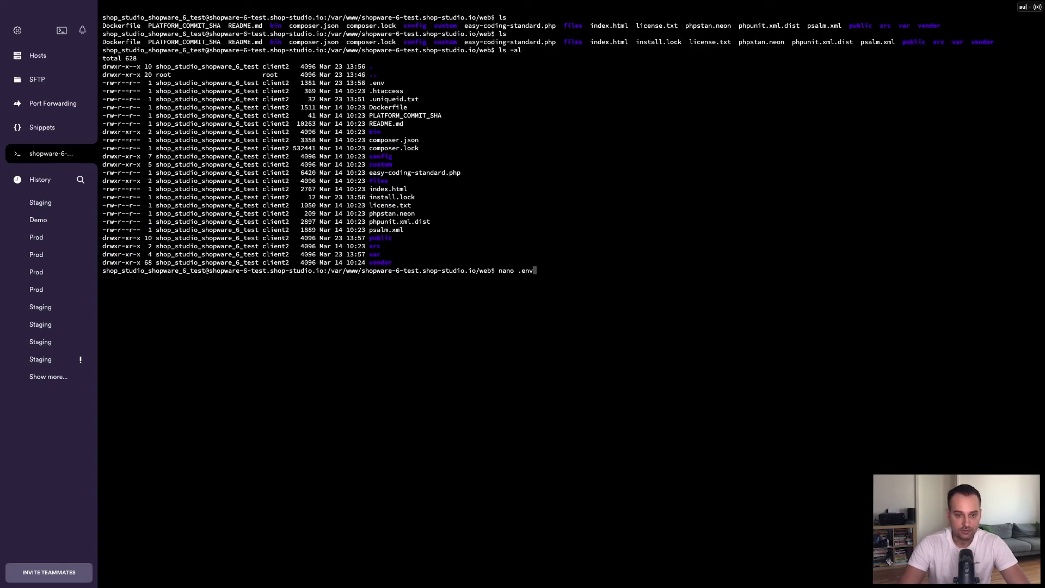
pyautogui.press('Return')
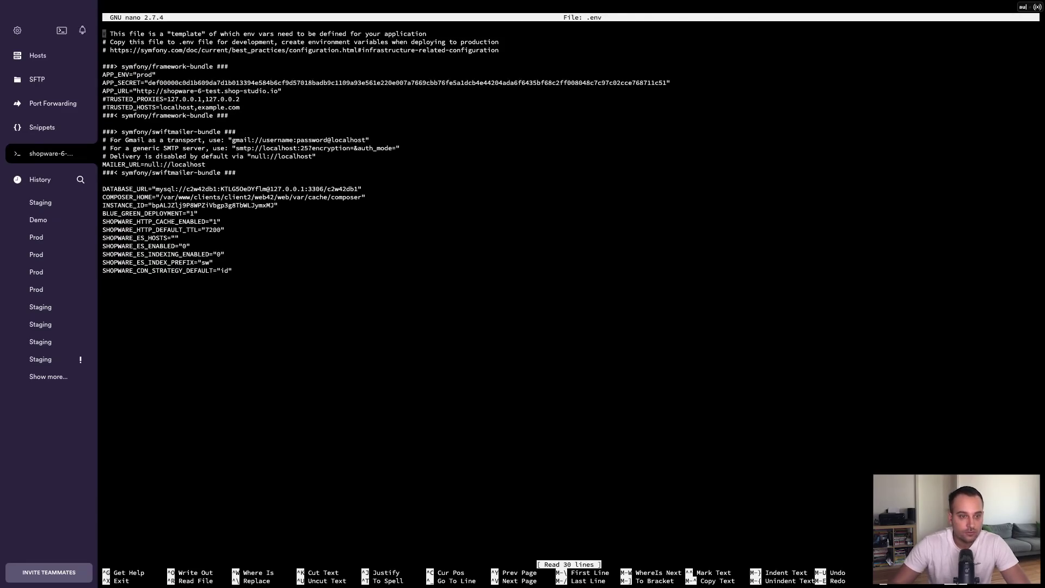
pyautogui.press('Down')
pyautogui.press('Down')
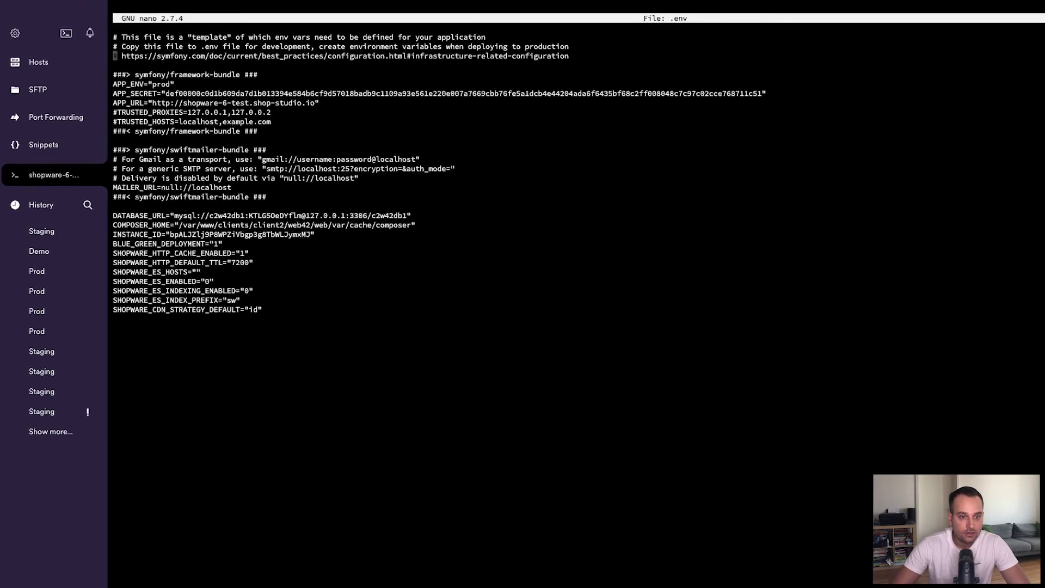
pyautogui.press('Down')
pyautogui.press('Down')
pyautogui.press('Down')
pyautogui.press('Down')
pyautogui.press('Down')
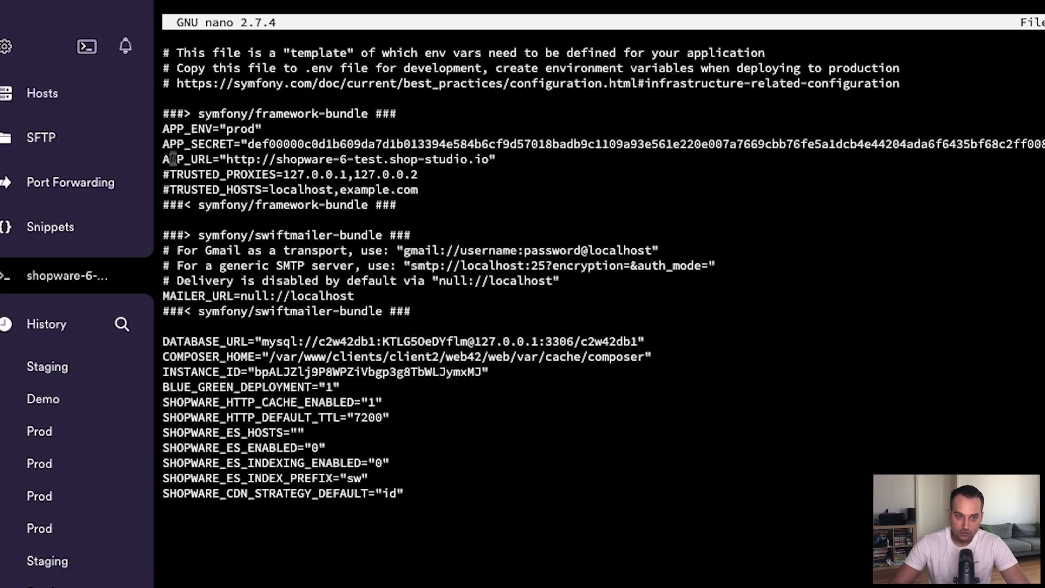
pyautogui.press('Right')
pyautogui.press('Right')
pyautogui.press('Right')
pyautogui.press('Right')
pyautogui.press('Right')
pyautogui.press('Right')
pyautogui.press('Right')
pyautogui.press('Right')
pyautogui.press('Right')
pyautogui.press('Right')
pyautogui.press('Right')
pyautogui.press('Right')
pyautogui.write('s')
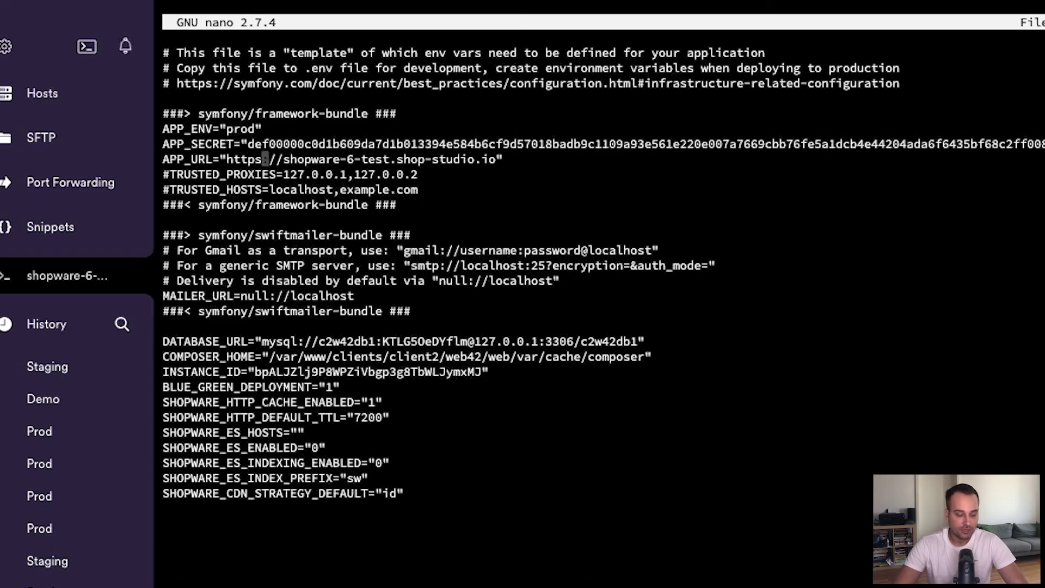
pyautogui.hotkey('ctrl', 'o')
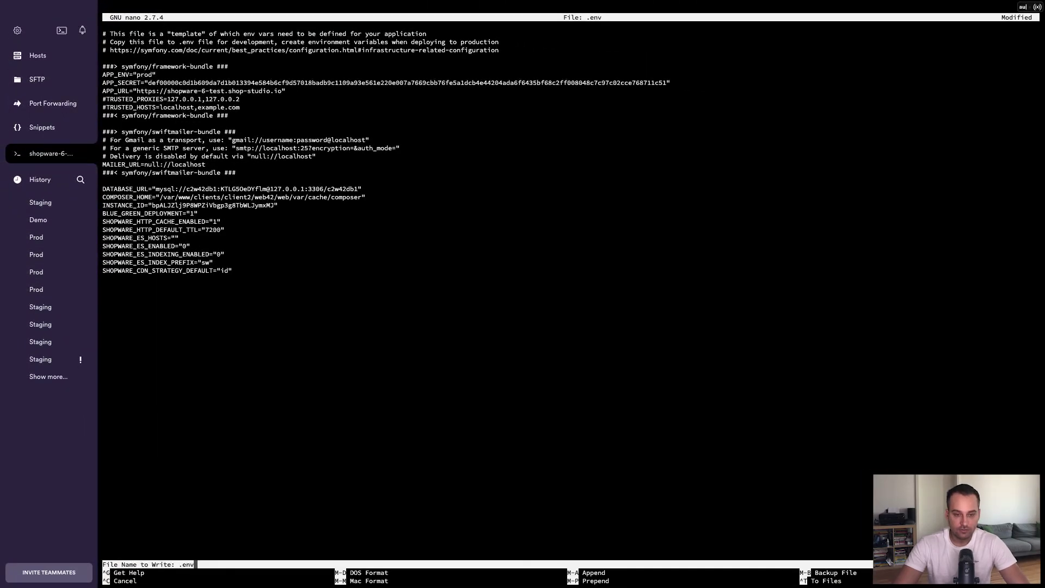
# Save .env, exit nano, and go back to the admin dashboard to reload it
pyautogui.press('Return')
pyautogui.hotkey('ctrl', 'x')
pyautogui.press('super+Tab')
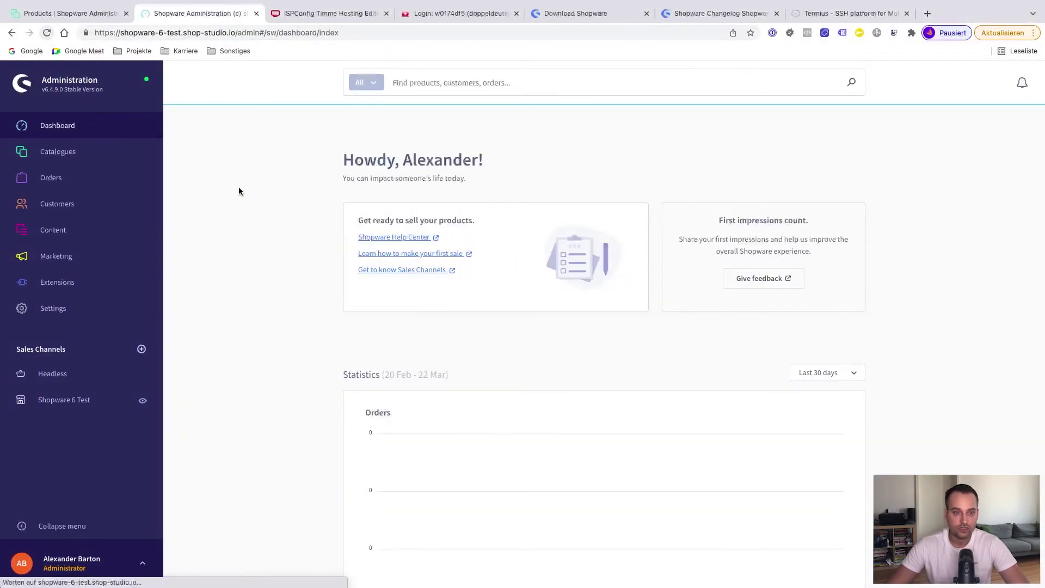